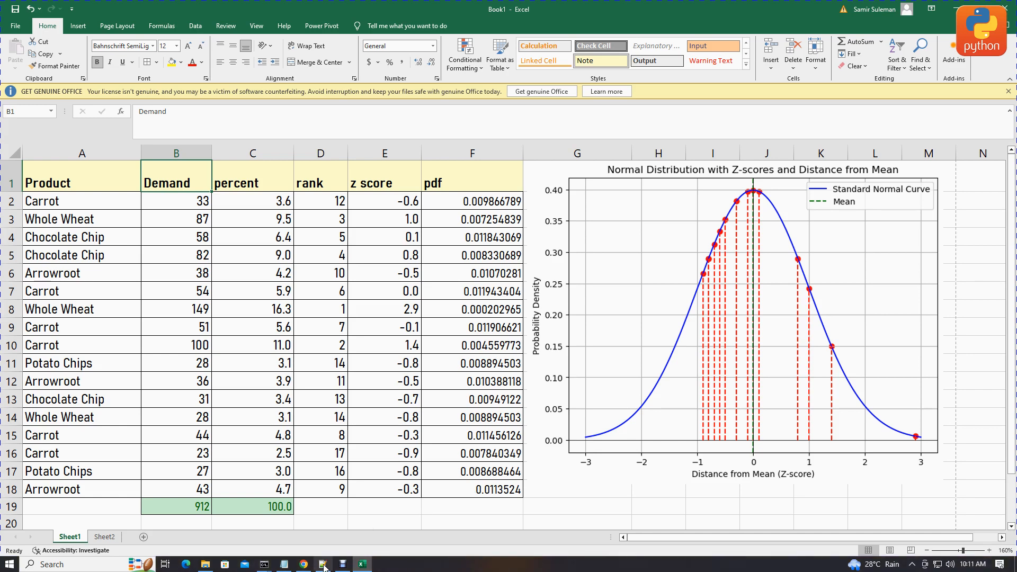
# Review the outlier dashboard in Chrome, the Demand column in Excel and the outlier definitions in Notepad
pyautogui.click(307, 567)
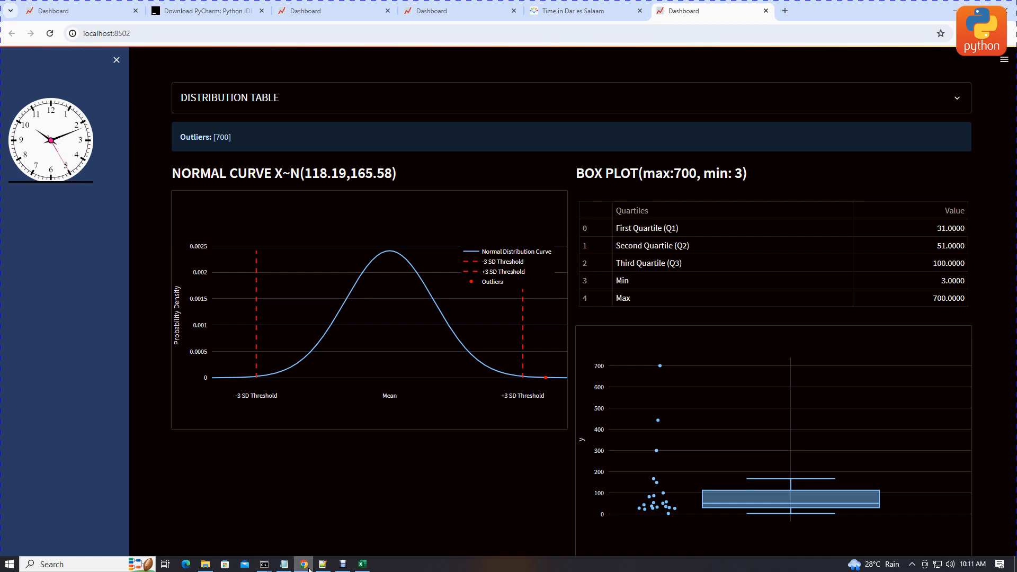
pyautogui.click(363, 565)
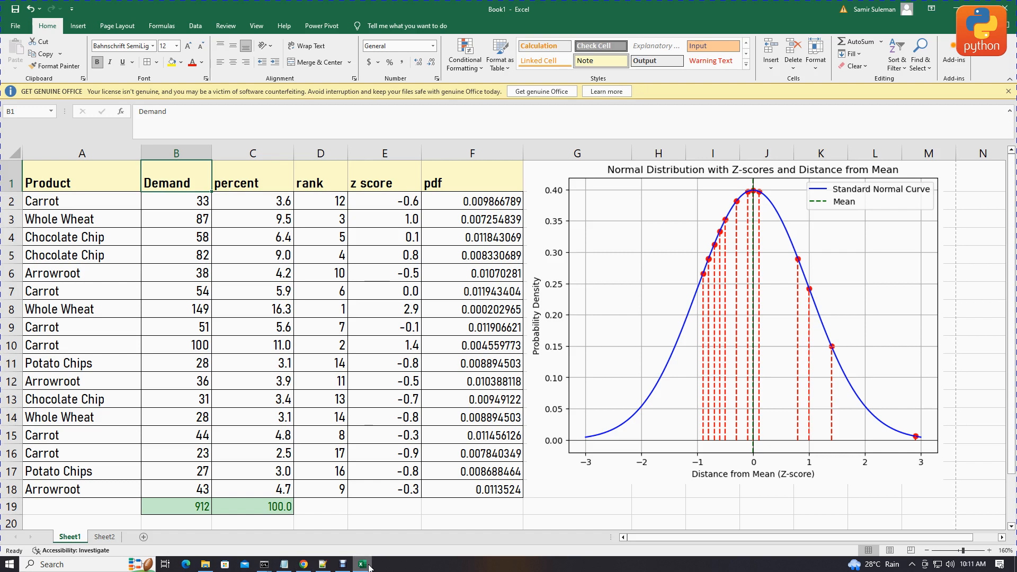
pyautogui.click(182, 206)
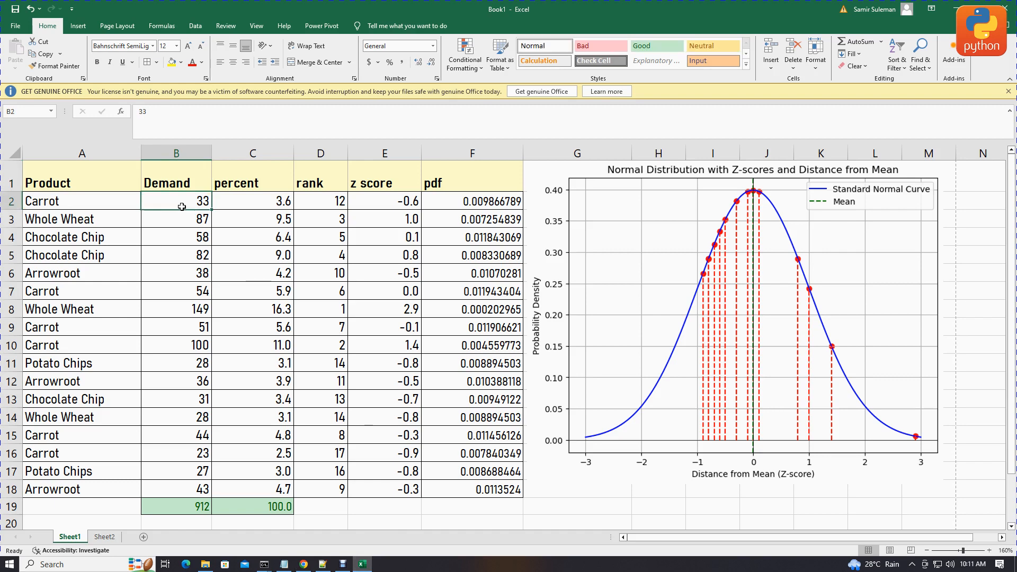
pyautogui.click(176, 152)
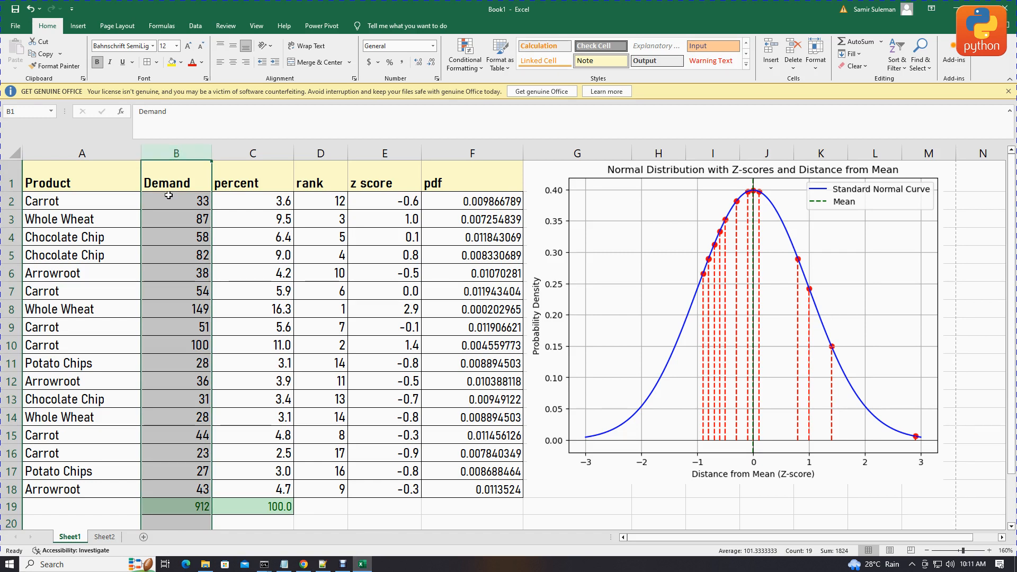
pyautogui.click(285, 565)
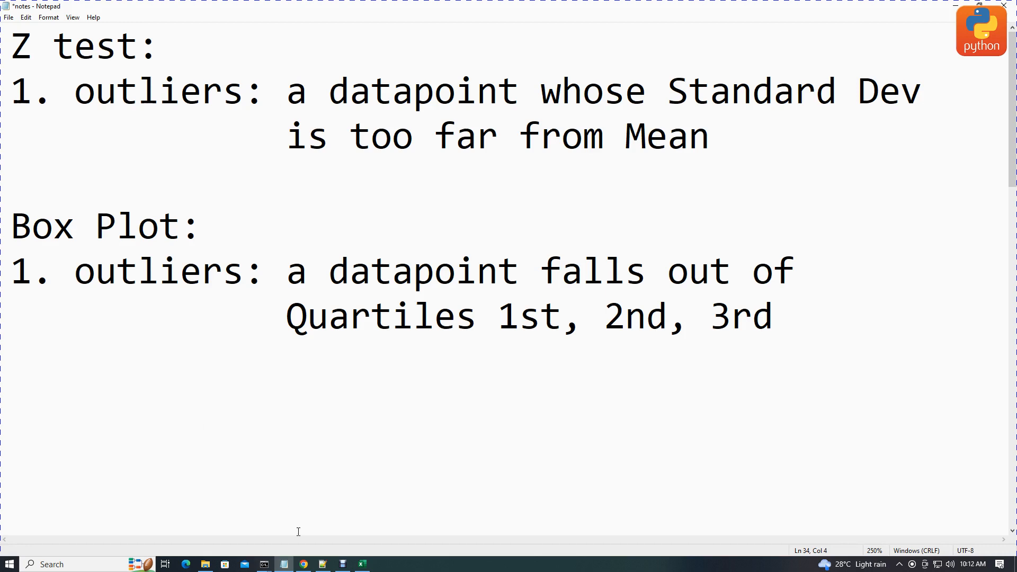
# Switch to Excel and examine the z score column and its formulas alongside the Demand values
pyautogui.click(363, 567)
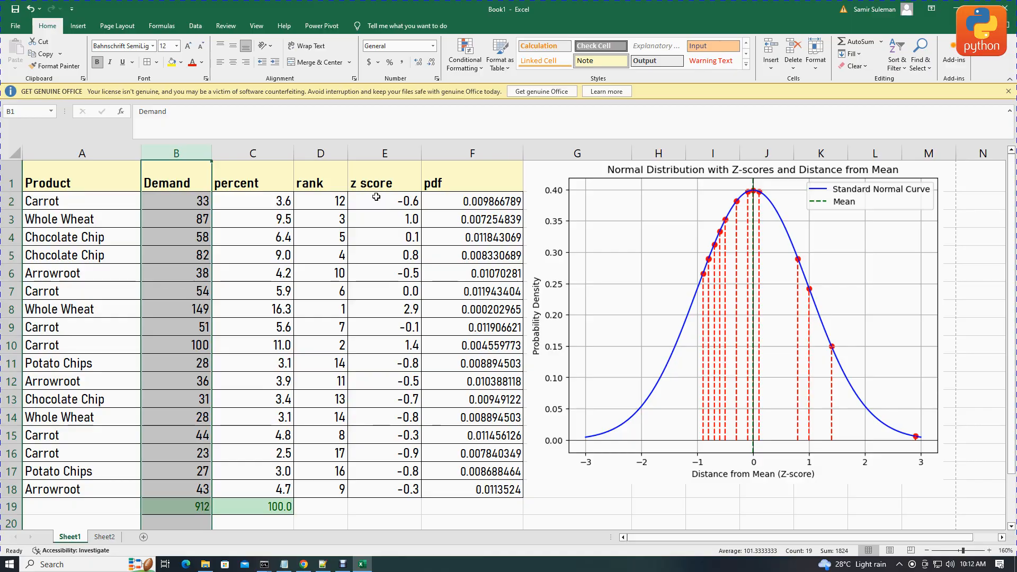
pyautogui.click(379, 186)
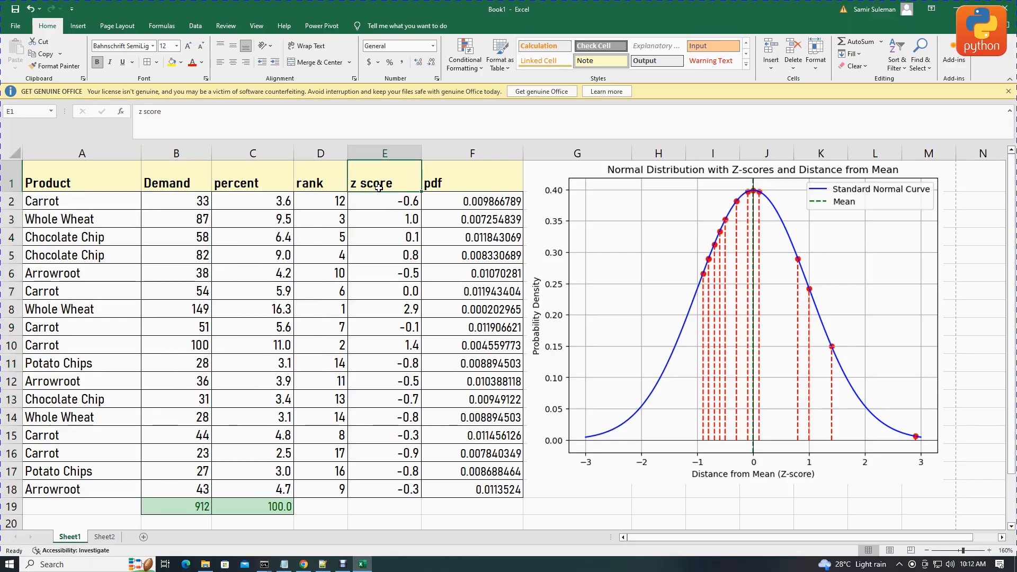
pyautogui.click(191, 200)
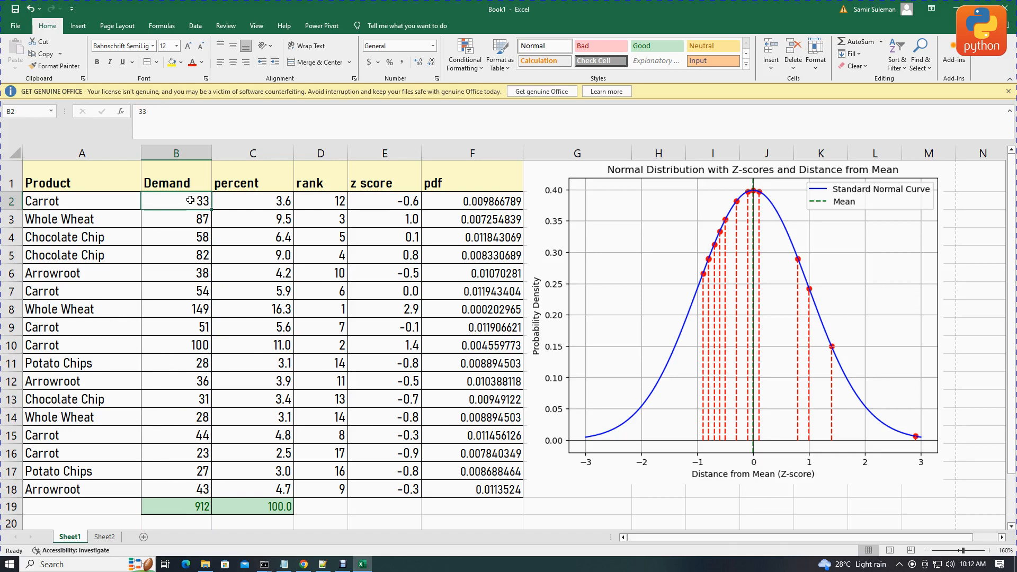
pyautogui.click(386, 150)
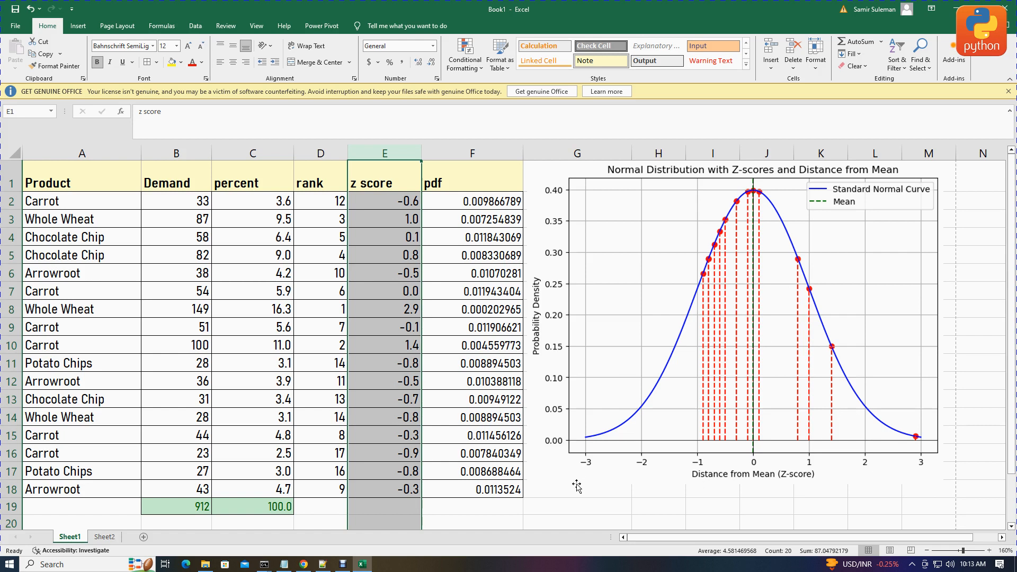
pyautogui.click(365, 282)
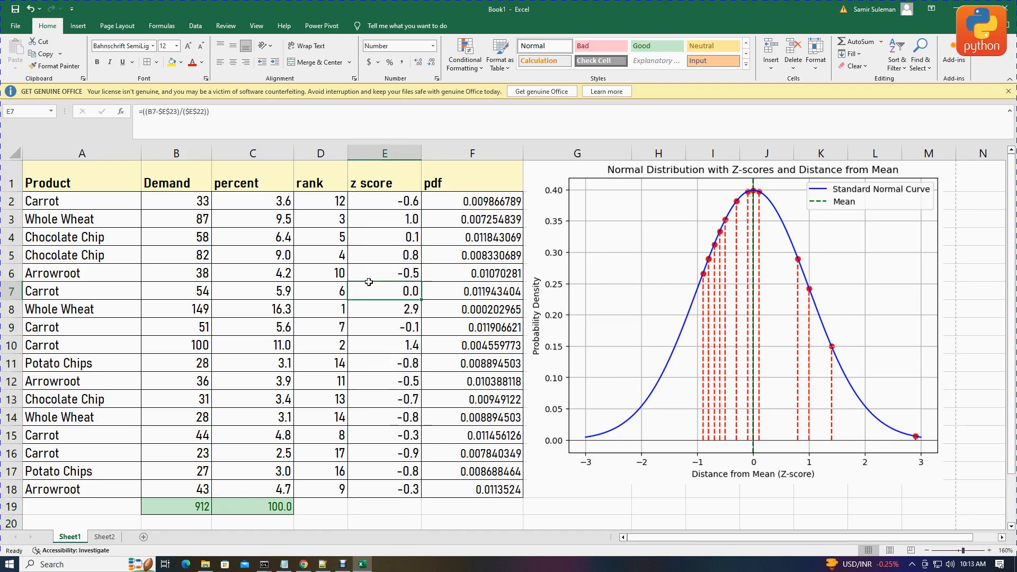
pyautogui.click(386, 202)
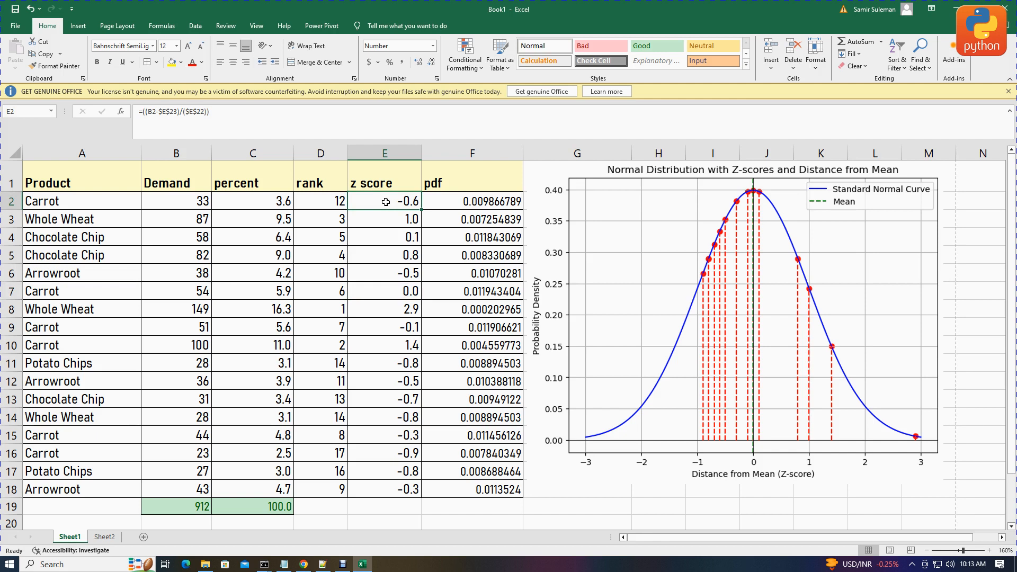
pyautogui.moveTo(380, 173); pyautogui.dragTo(395, 343)
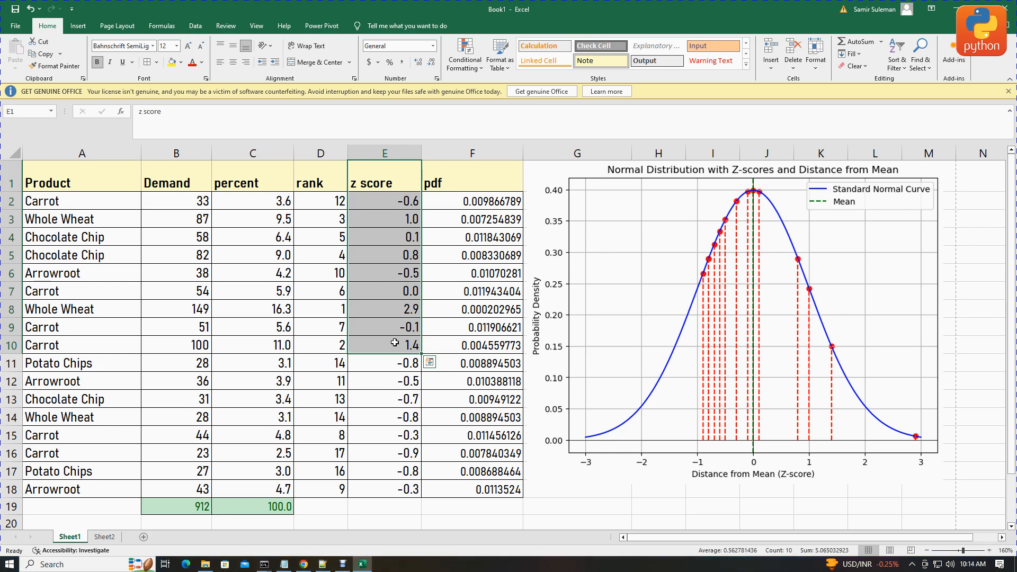
pyautogui.click(395, 343)
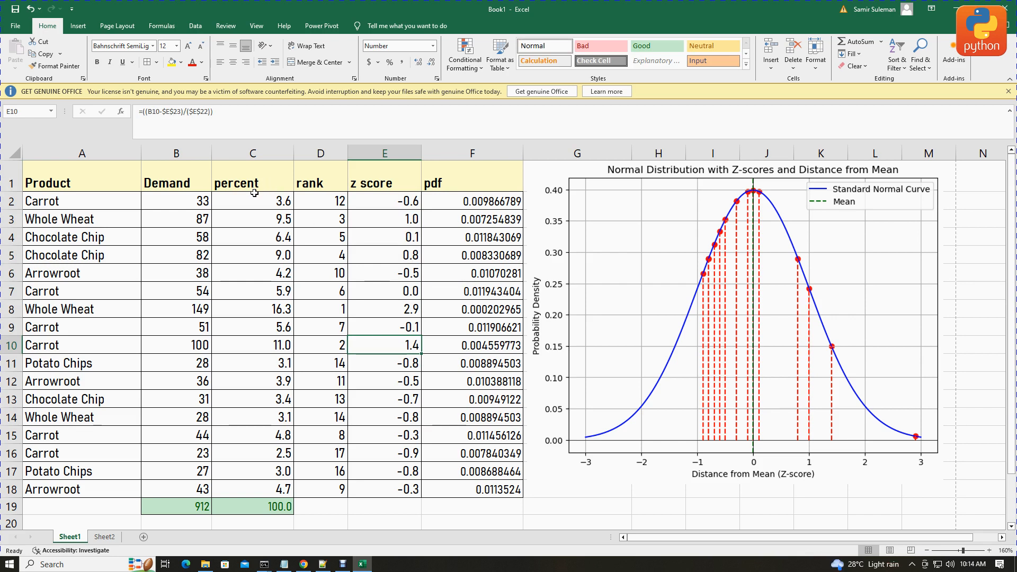
pyautogui.moveTo(178, 200); pyautogui.dragTo(191, 394)
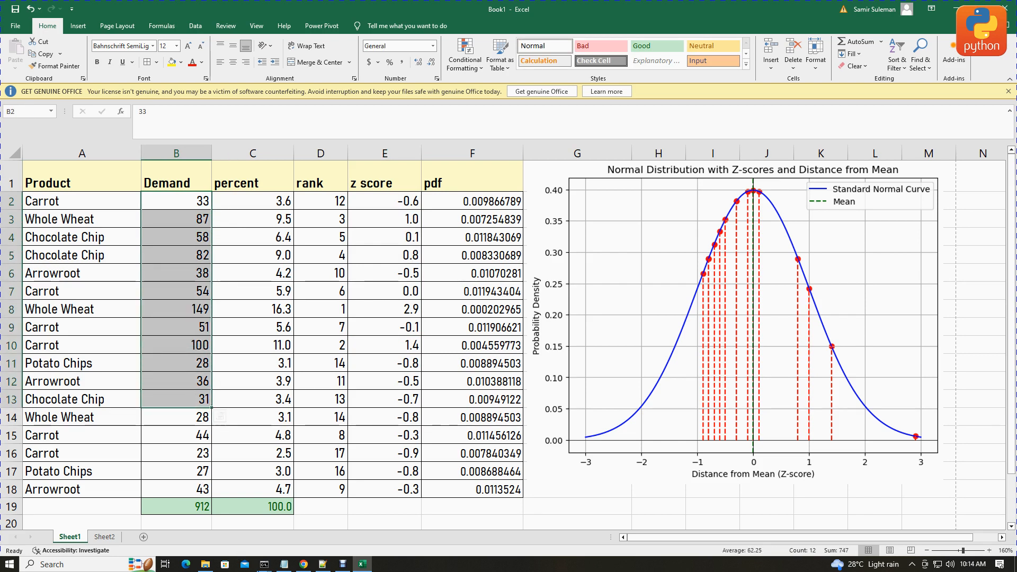
# Highlight the Box Plot heading in the Notepad notes, and inspect the box plot's quartiles and fences on the Chrome dashboard
pyautogui.click(284, 565)
pyautogui.moveTo(202, 225); pyautogui.dragTo(33, 225)
pyautogui.click(304, 564)
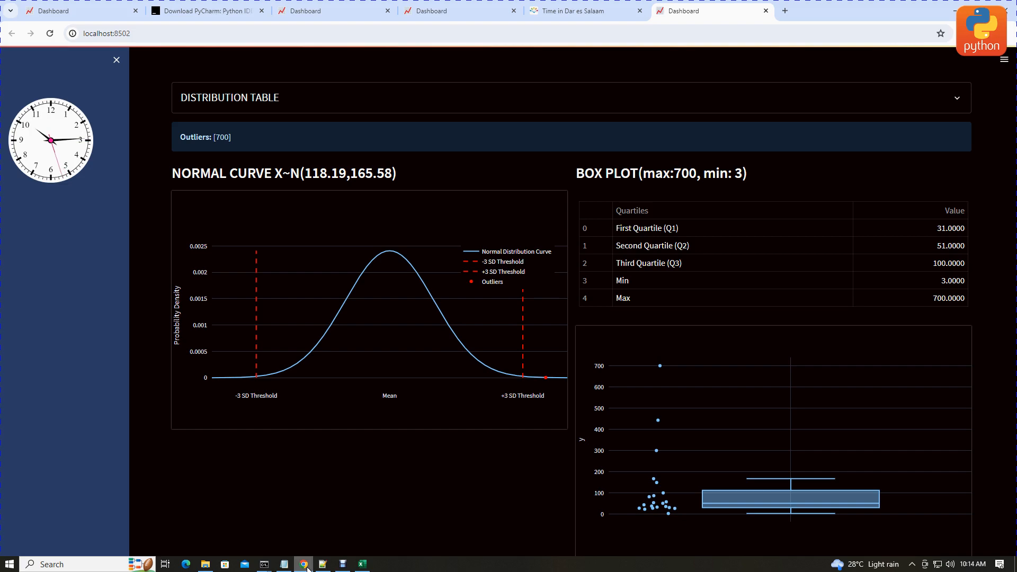
pyautogui.scroll(-1, 392, 527)
pyautogui.scroll(-1, 396, 527)
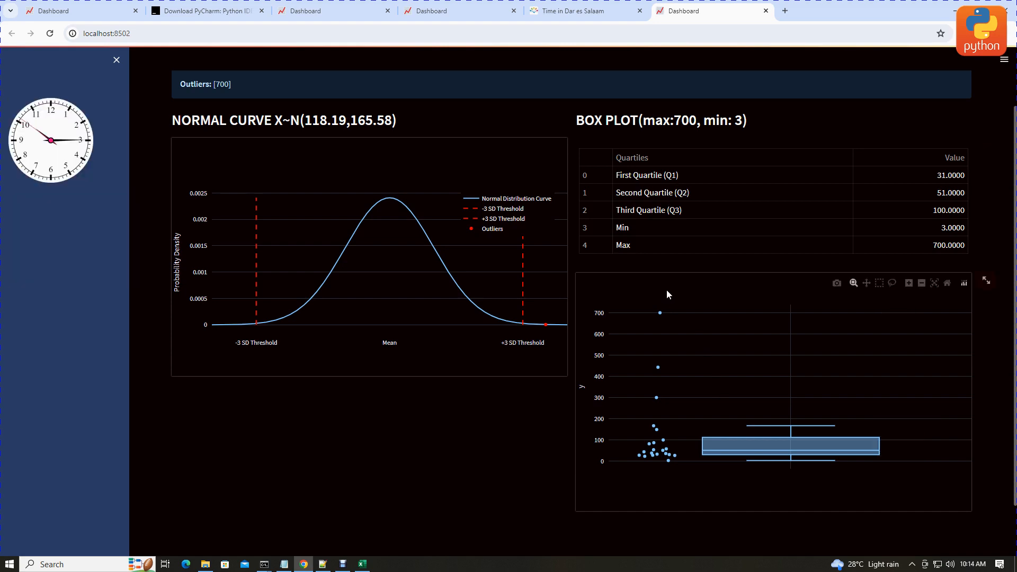
pyautogui.moveTo(791, 430)
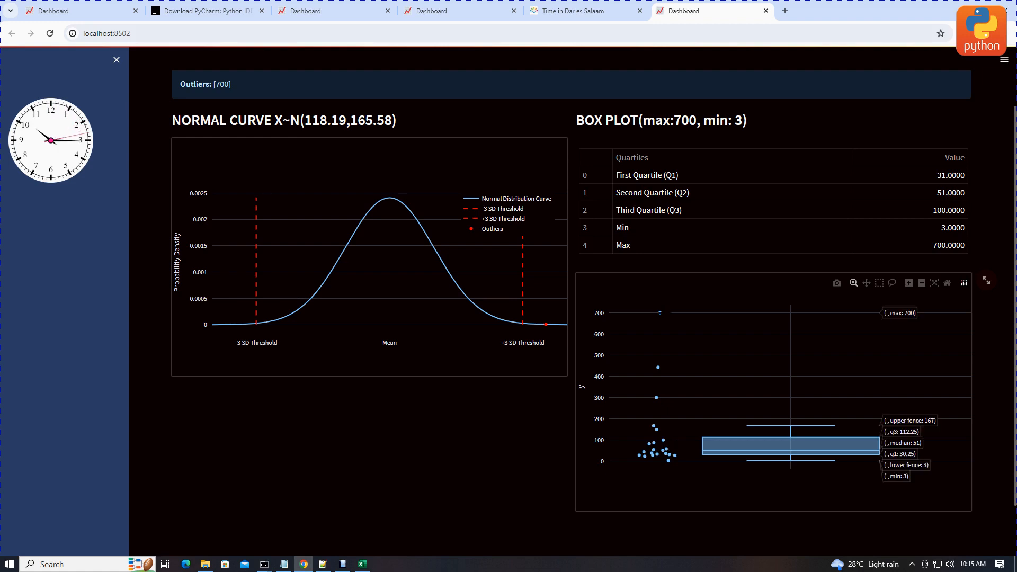
pyautogui.moveTo(637, 394)
# Check the Demand values in Excel, and inspect the individual outlying points and the box in the Chrome dashboard's box plot
pyautogui.click(362, 563)
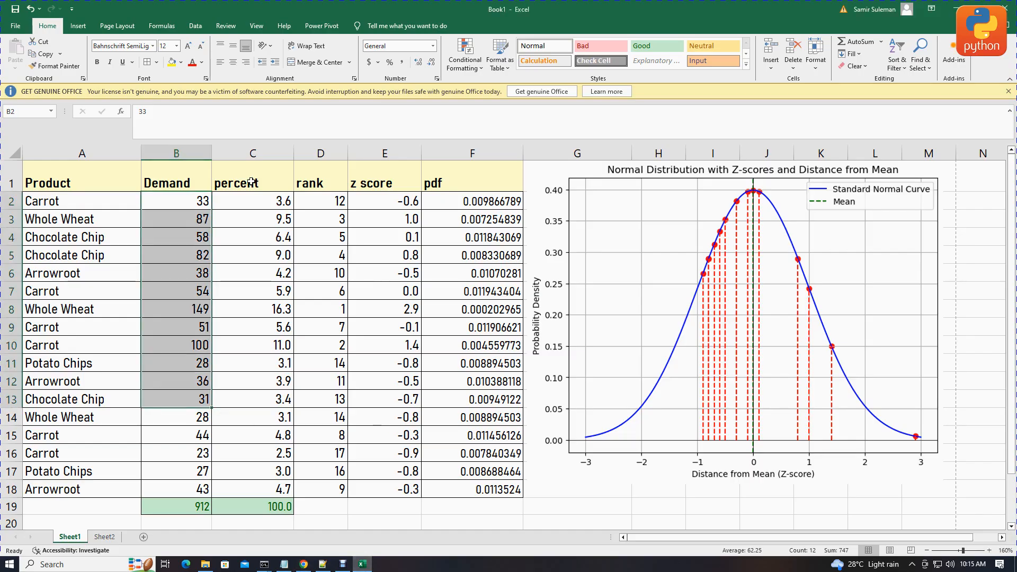
pyautogui.click(956, 9)
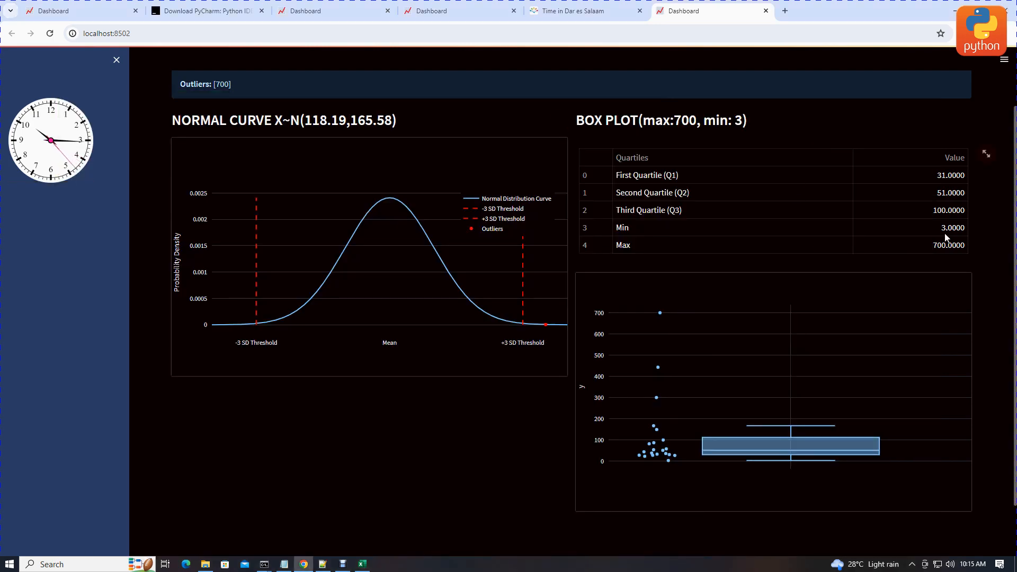
pyautogui.moveTo(661, 313)
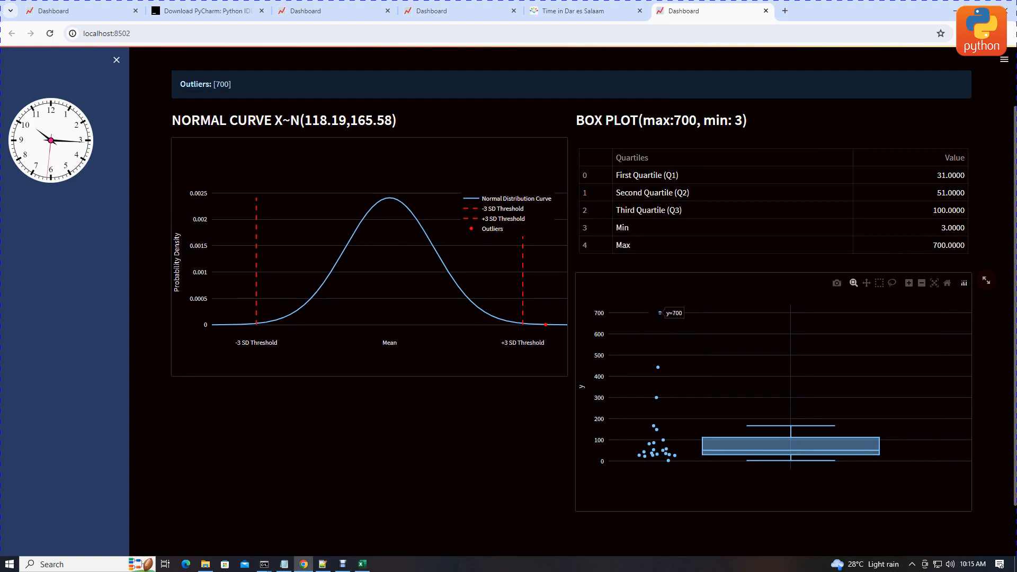
pyautogui.moveTo(658, 367)
pyautogui.moveTo(657, 397)
pyautogui.moveTo(712, 448)
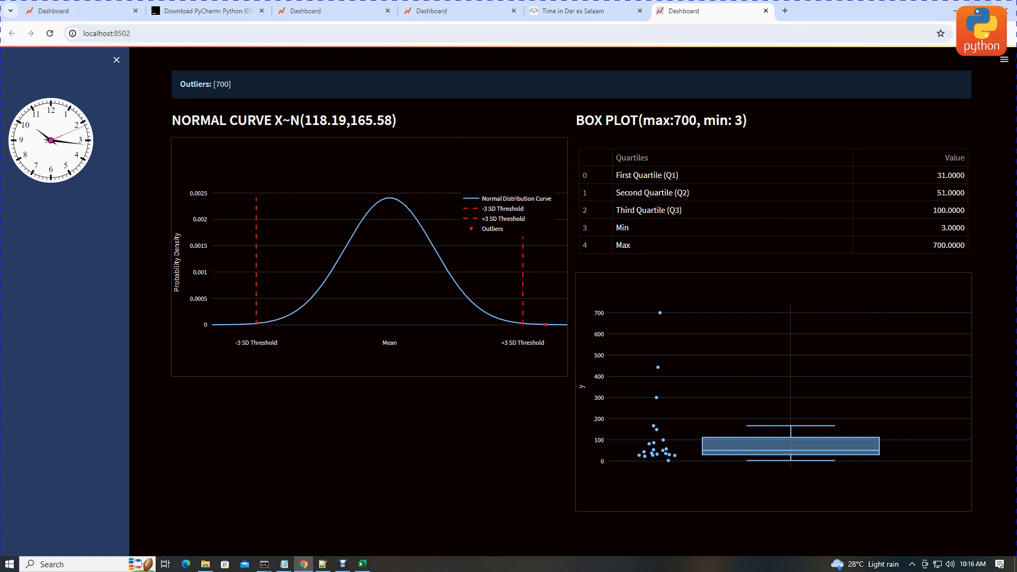
# Compare the Z test and Box Plot outlier definitions in Notepad with the z score table in Excel
pyautogui.click(955, 8)
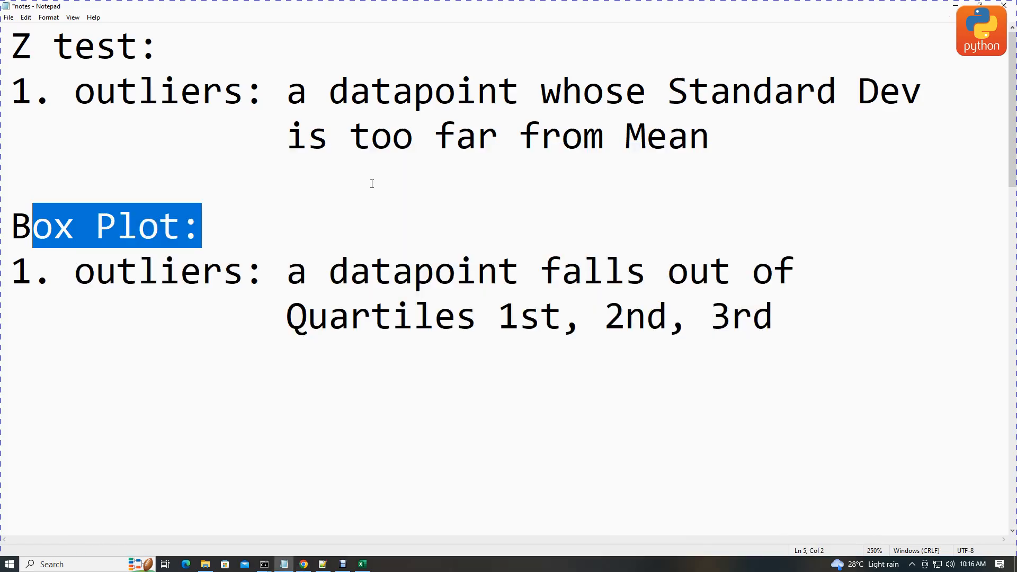
pyautogui.click(363, 565)
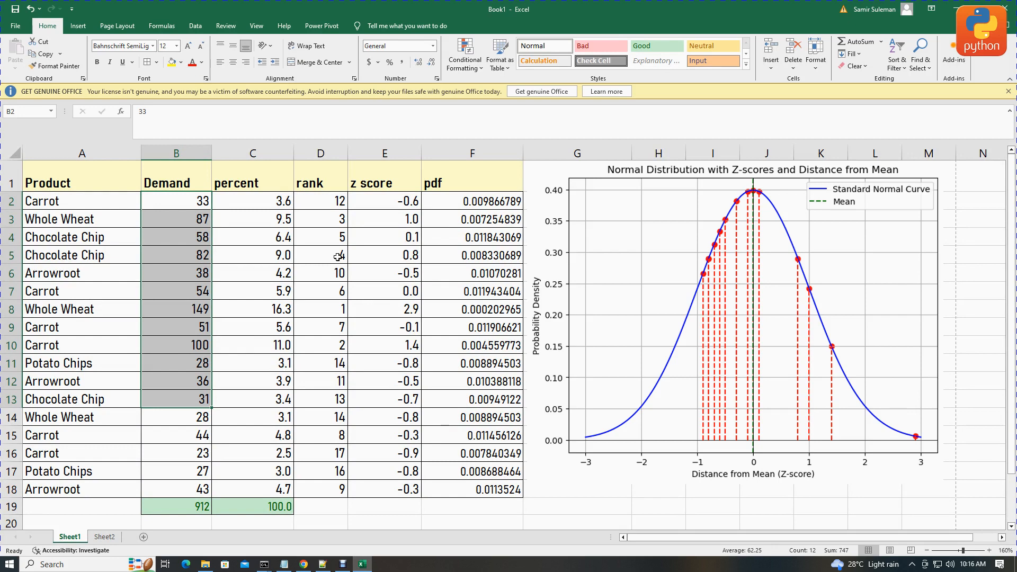
pyautogui.click(287, 565)
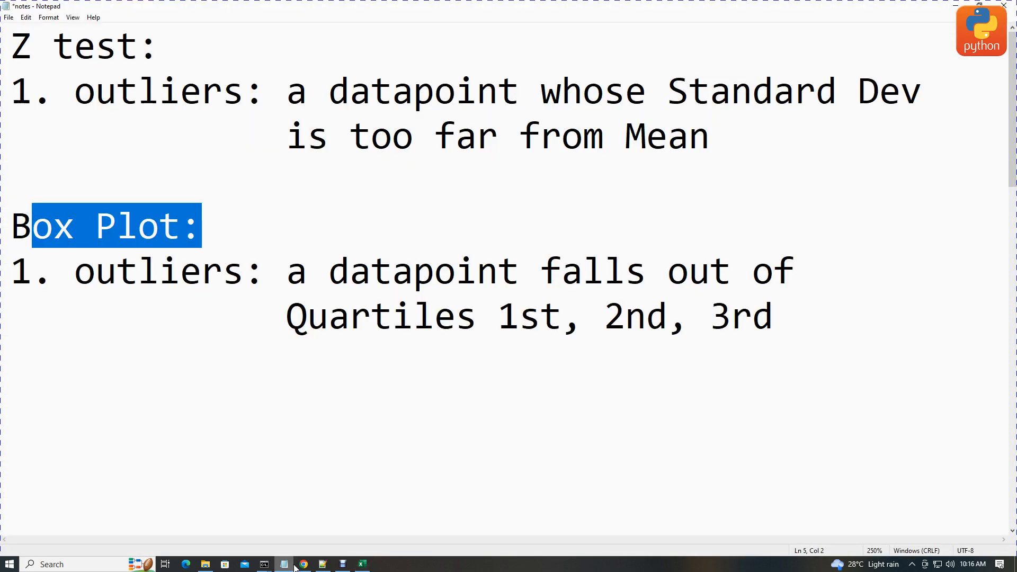
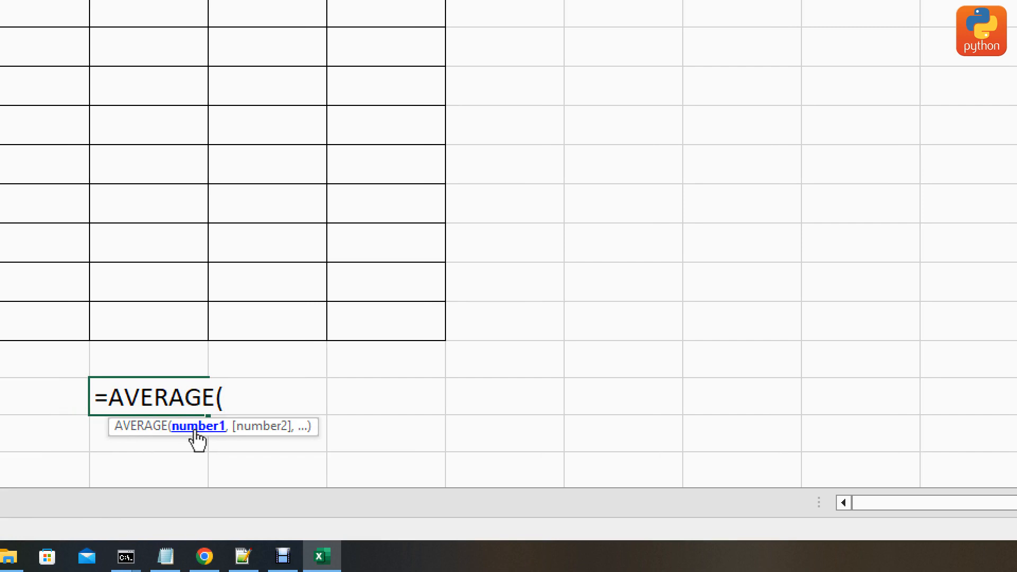
# Complete the AVERAGE formula in cell D20 of Sheet2 with the Demand range B2:B18
pyautogui.scroll(1, 108, 193)
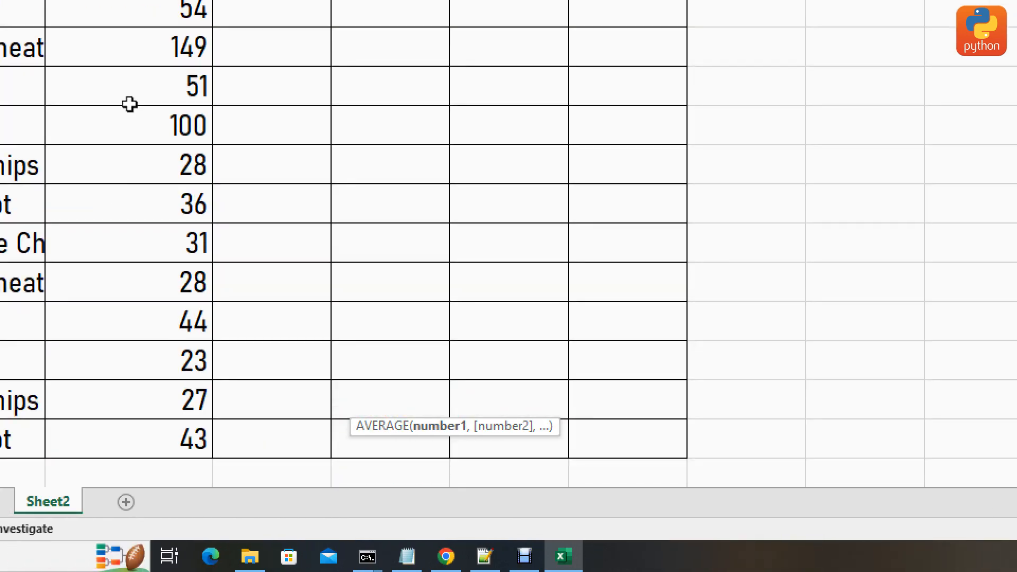
pyautogui.moveTo(121, 108); pyautogui.dragTo(154, 416)
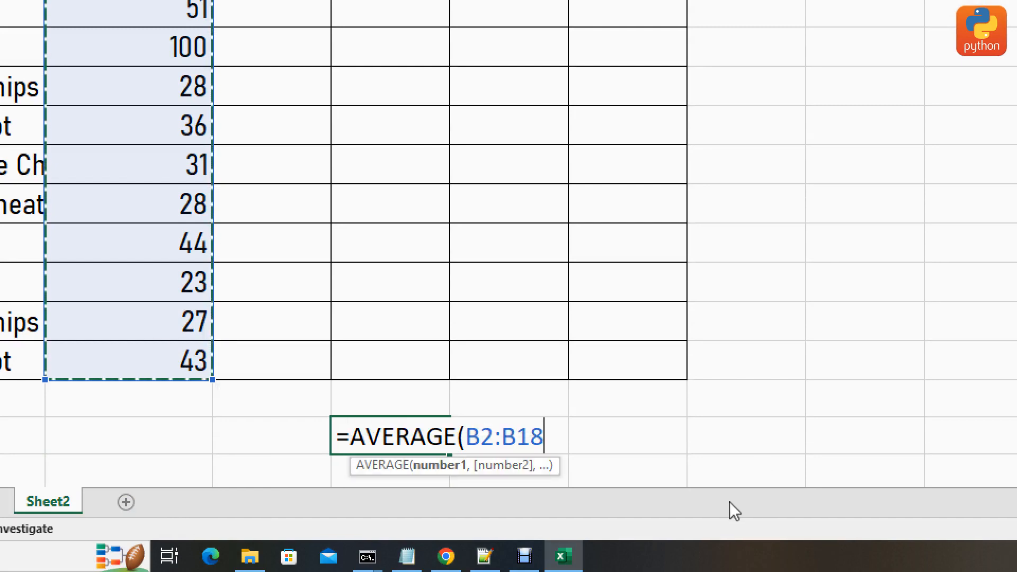
pyautogui.write(')')
pyautogui.press('Return')
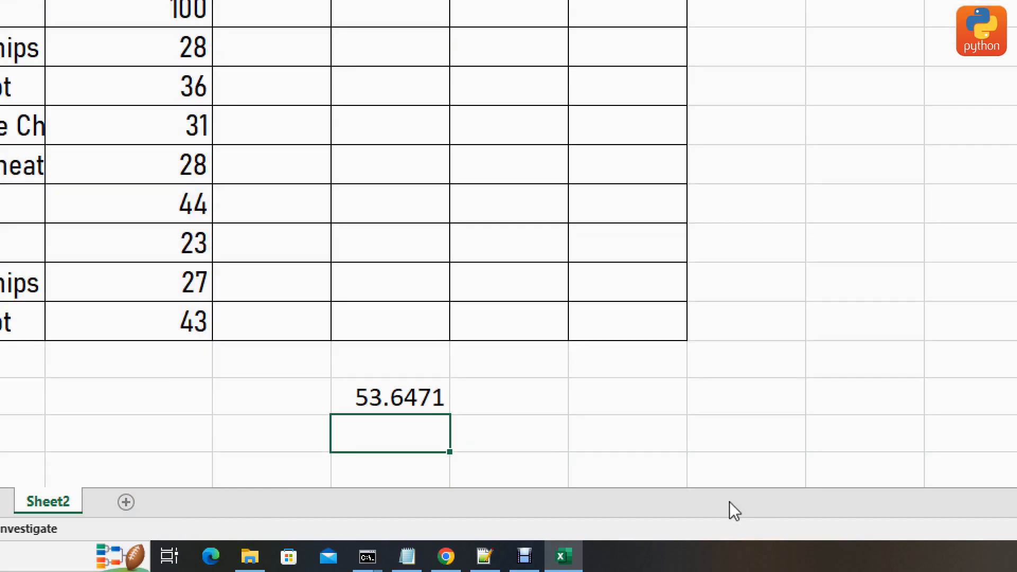
# Label the average by entering "mean U" in the adjacent cell E20
pyautogui.click(498, 394)
pyautogui.write('men')
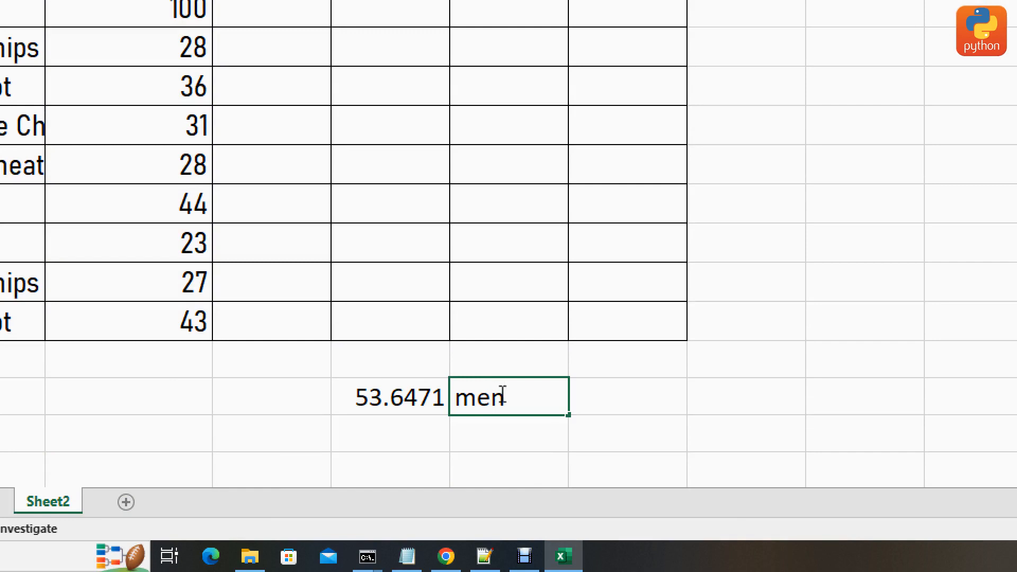
pyautogui.press('BackSpace')
pyautogui.write('an U')
pyautogui.press('BackSpace')
pyautogui.write('X')
pyautogui.press('BackSpace')
pyautogui.write('U')
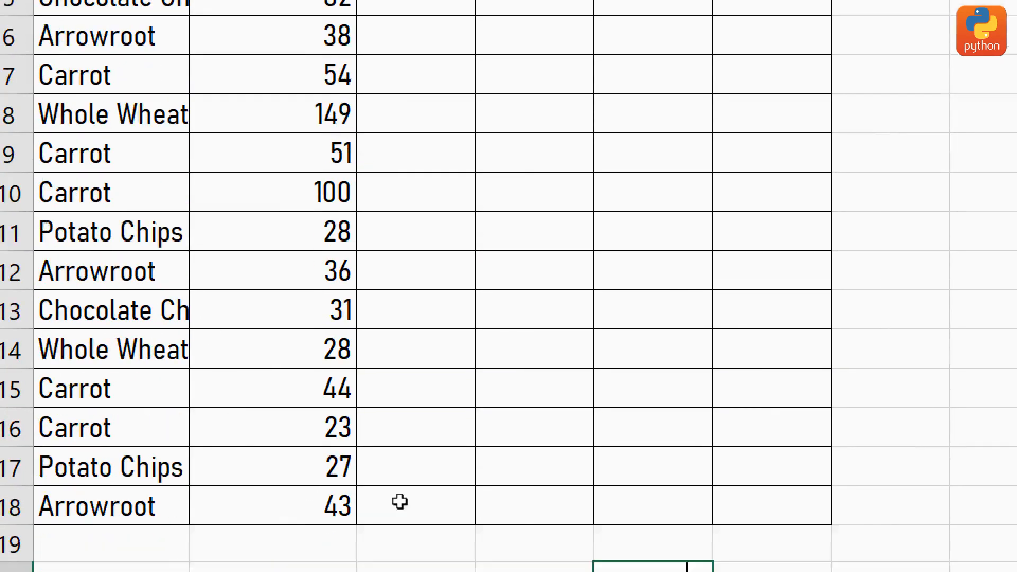
# Calculate the standard deviation of Demand in cell D21 with the formula =STDEV(B2:B18)
pyautogui.click(508, 425)
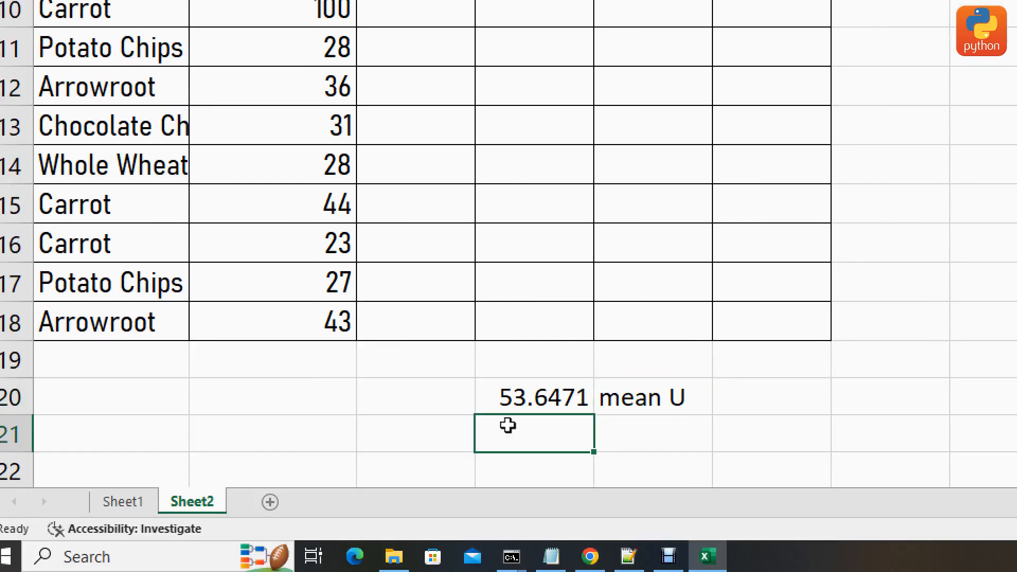
pyautogui.write('=st')
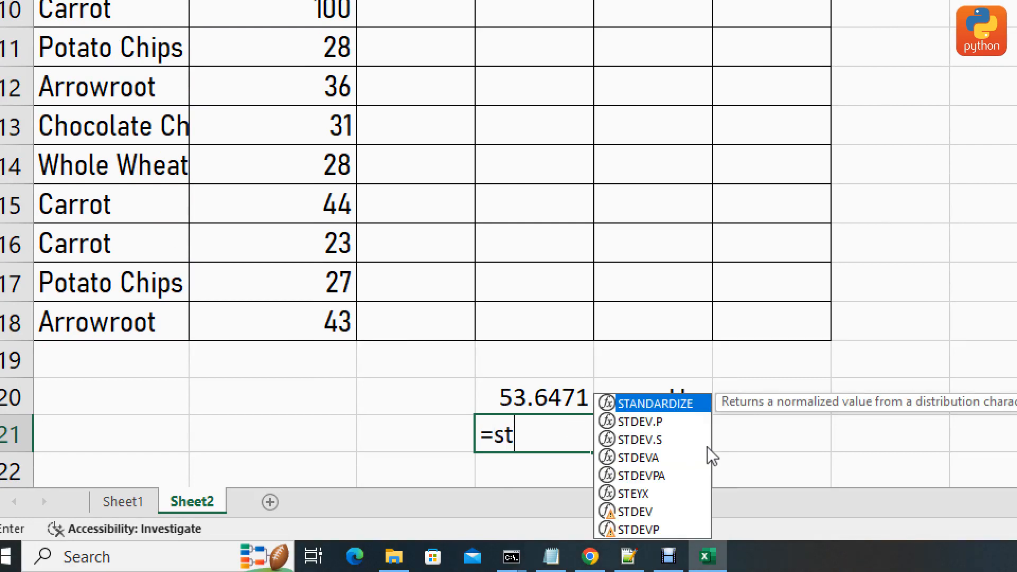
pyautogui.doubleClick(648, 510)
pyautogui.scroll(3, 373, 152)
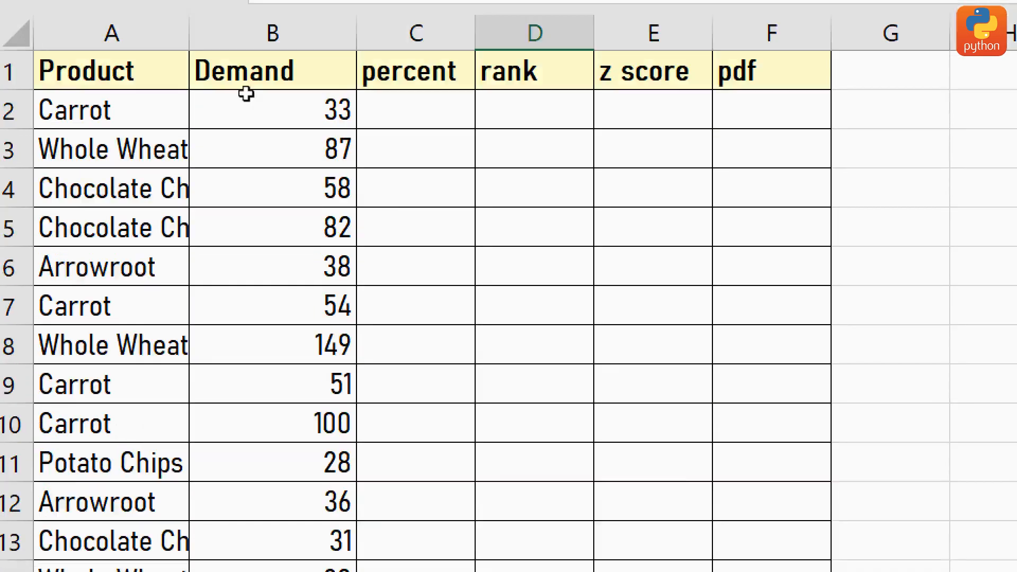
pyautogui.moveTo(273, 131); pyautogui.dragTo(311, 365)
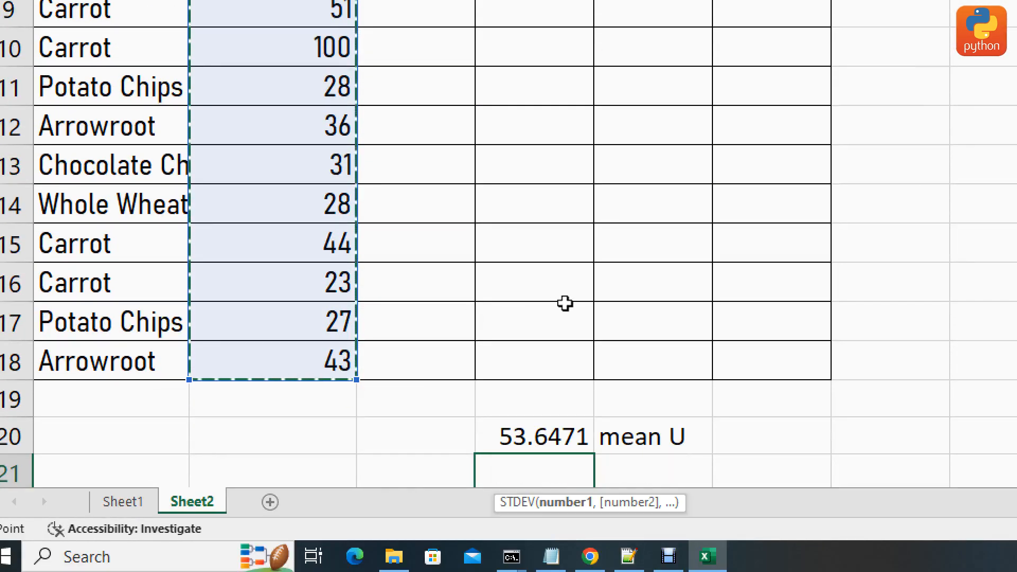
pyautogui.scroll(-2, 565, 303)
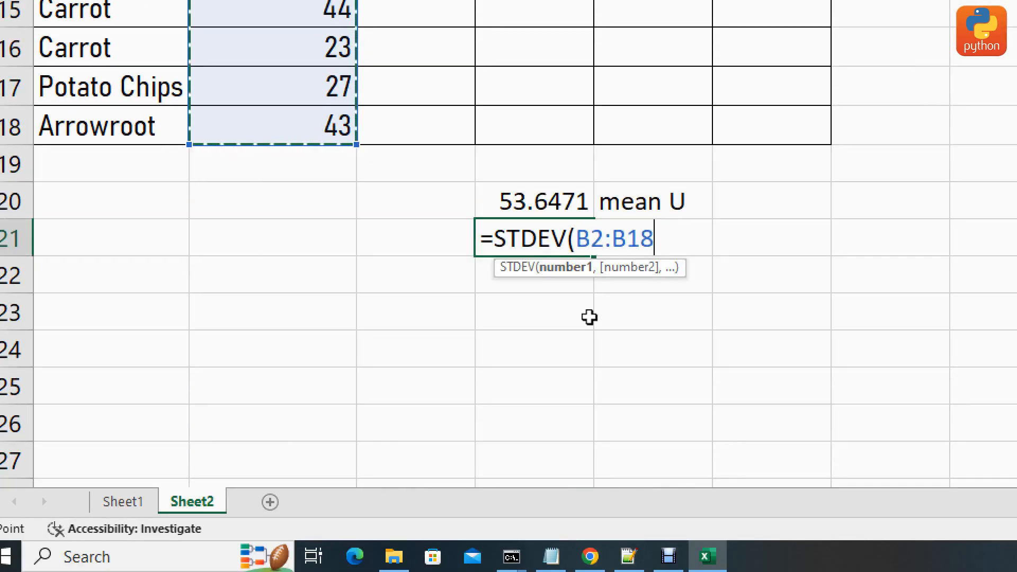
pyautogui.write(')')
pyautogui.press('Return')
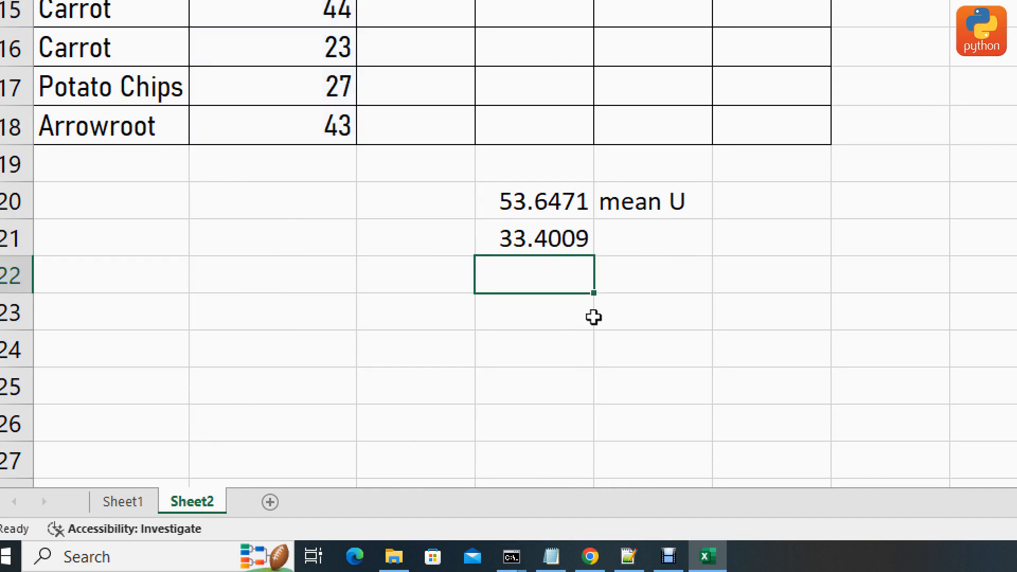
pyautogui.doubleClick(538, 233)
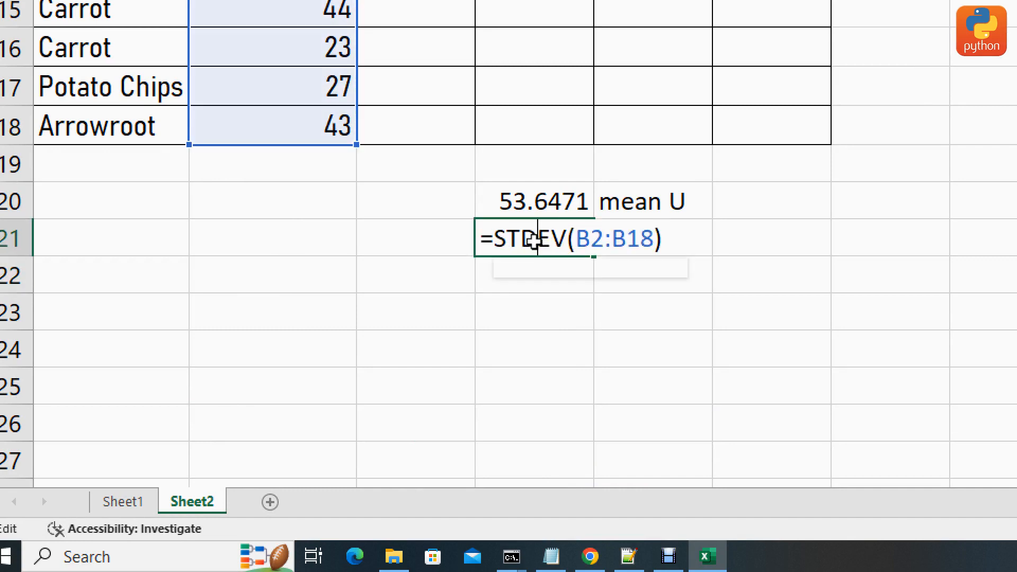
pyautogui.press('Return')
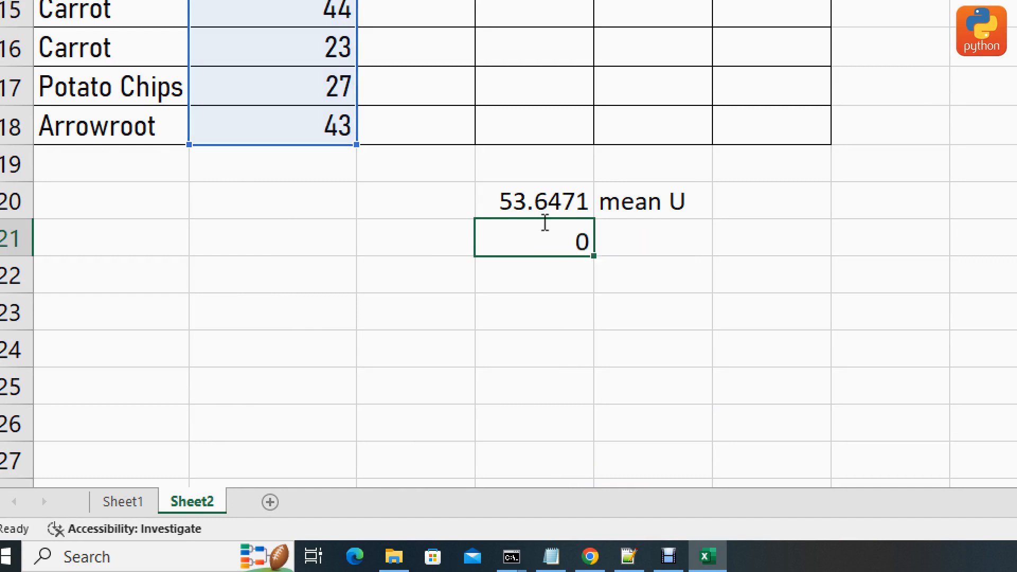
# Label the standard deviation by entering "std sigma" in the adjacent cell E21
pyautogui.click(632, 239)
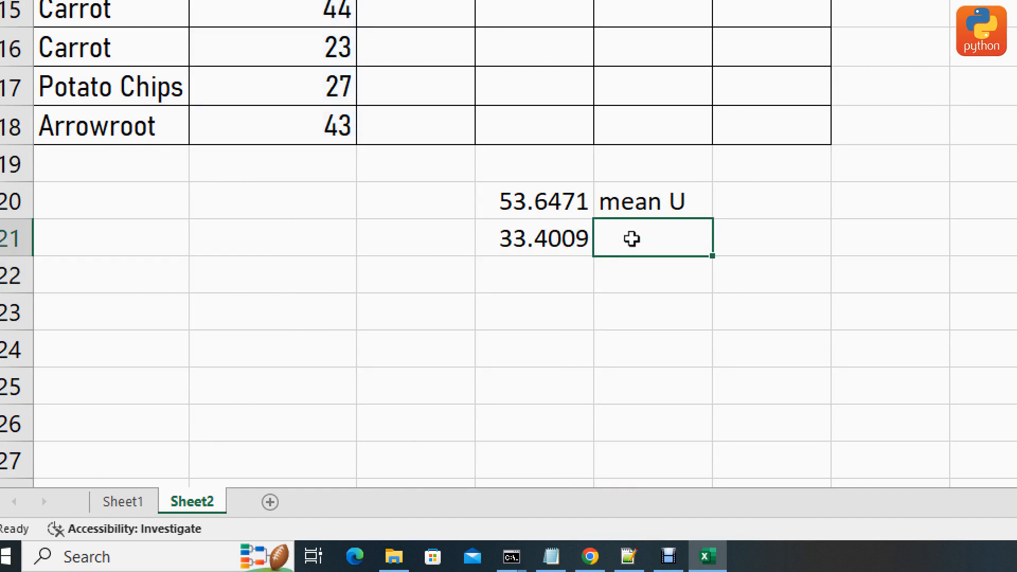
pyautogui.write('std')
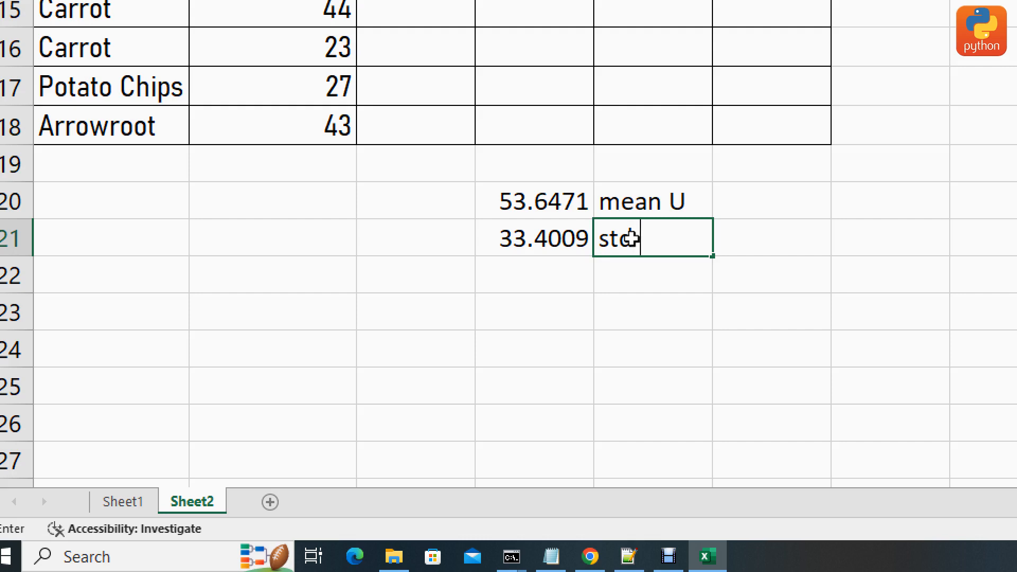
pyautogui.write(' sigma')
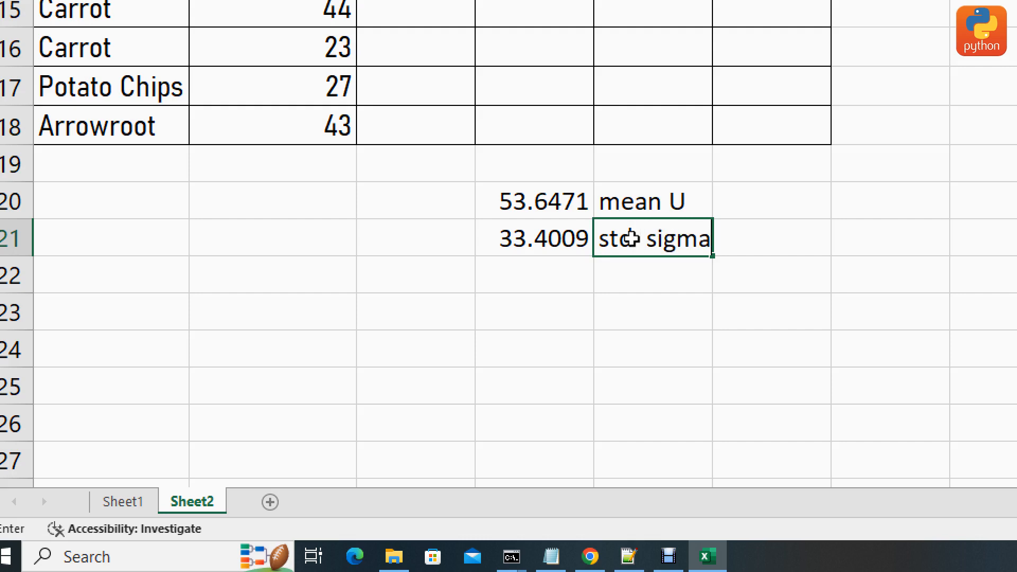
pyautogui.click(606, 266)
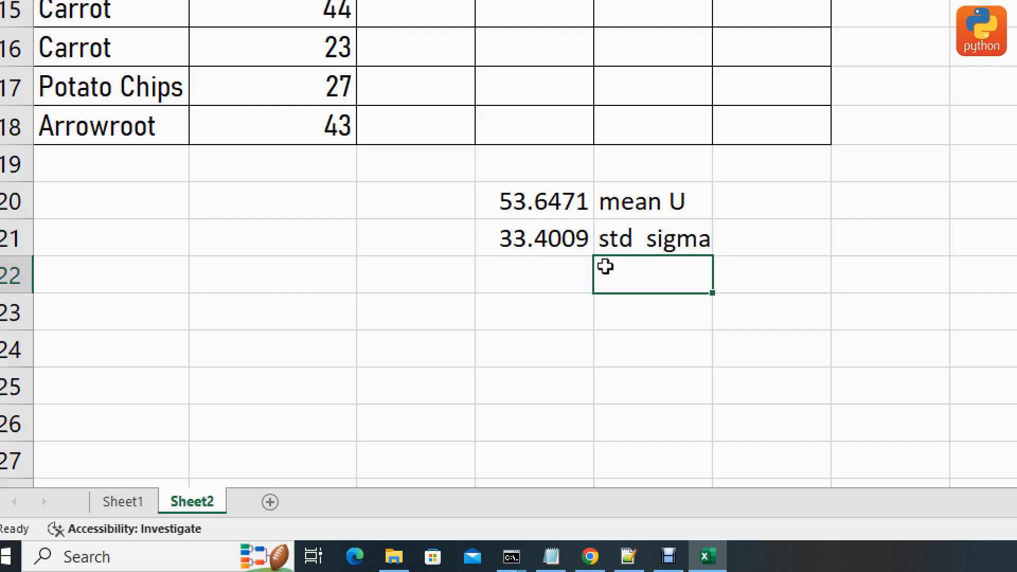
pyautogui.click(635, 239)
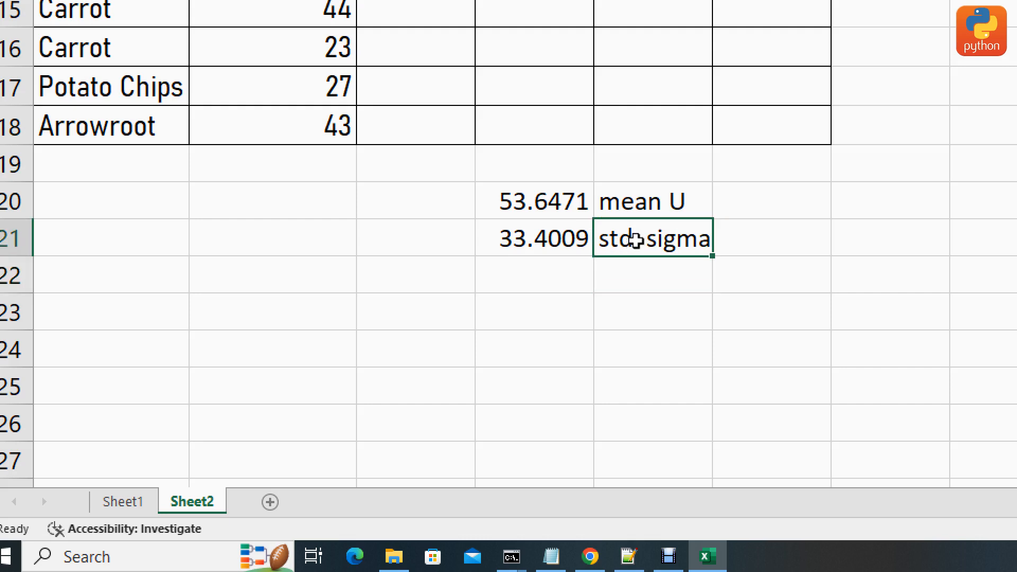
pyautogui.scroll(5, 635, 239)
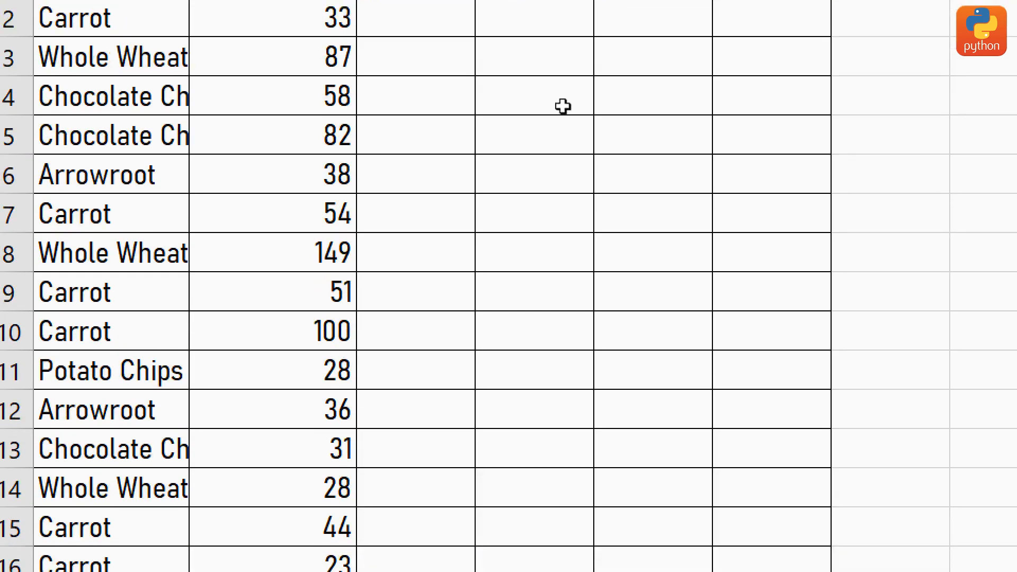
pyautogui.click(663, 20)
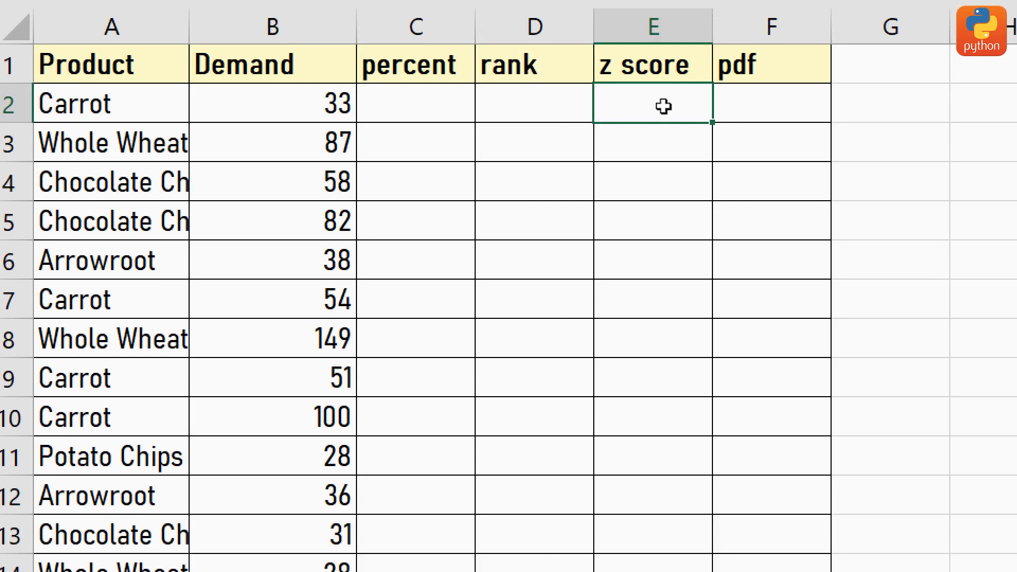
pyautogui.write('=nor')
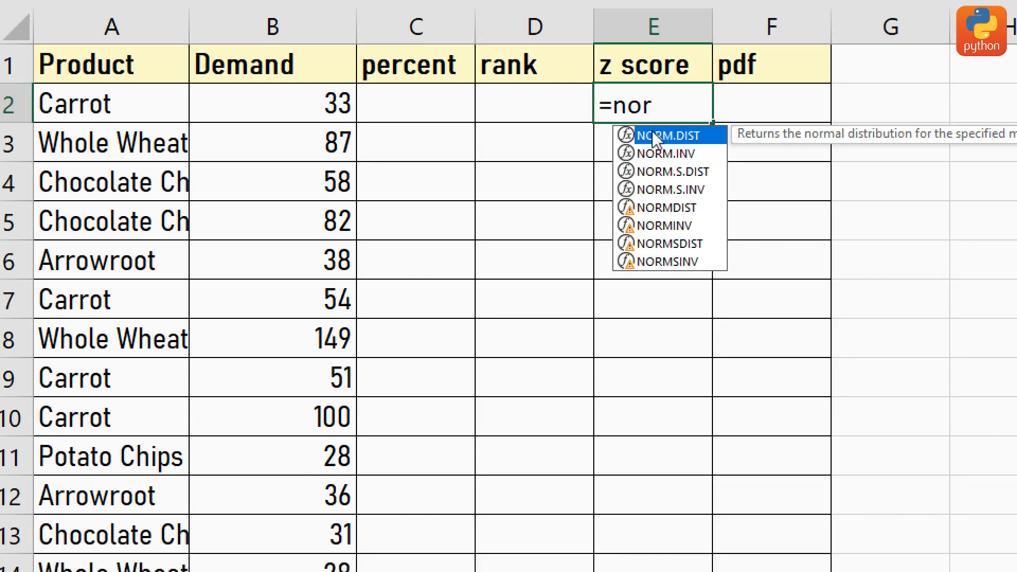
pyautogui.doubleClick(660, 135)
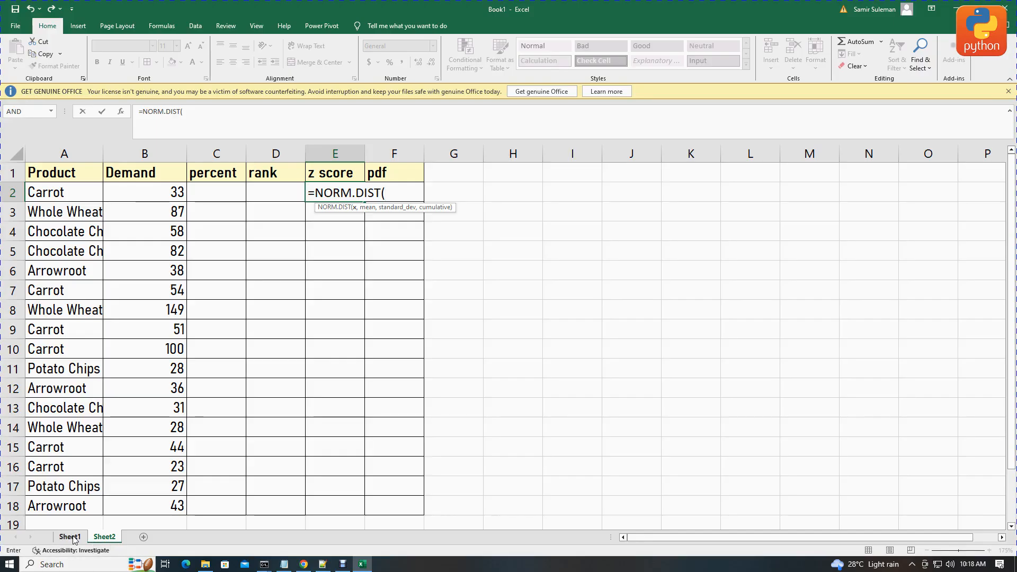
pyautogui.click(70, 537)
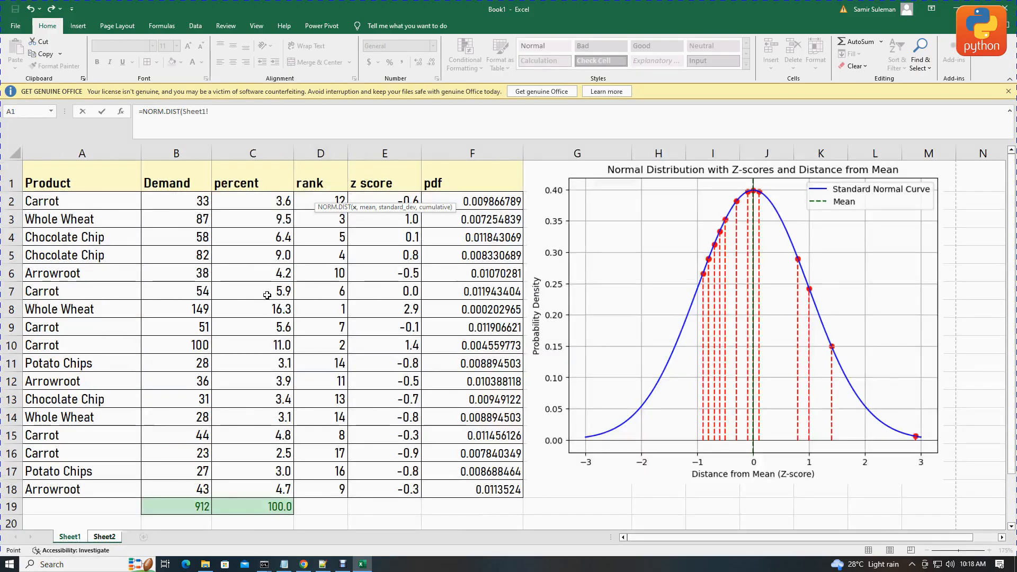
pyautogui.click(378, 200)
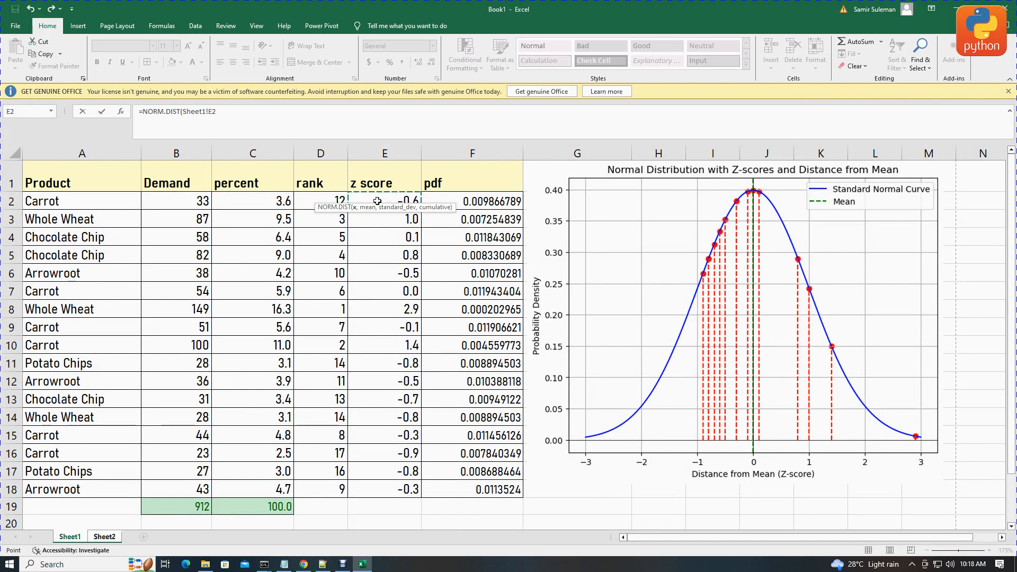
pyautogui.press('Escape')
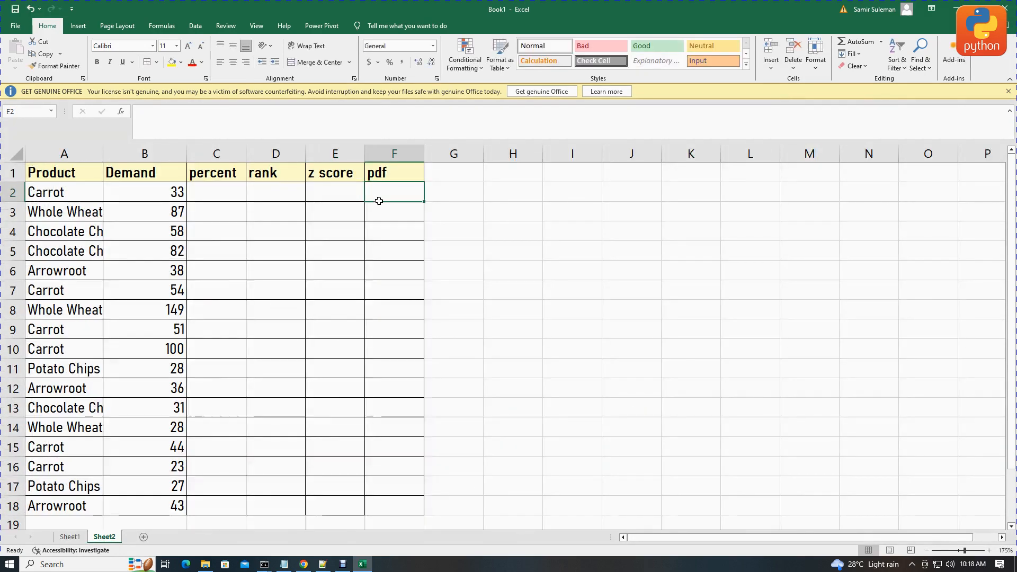
# Copy the z score formula =((B2-$E$23)/($E$22)) from cell E2 of Sheet1
pyautogui.click(76, 551)
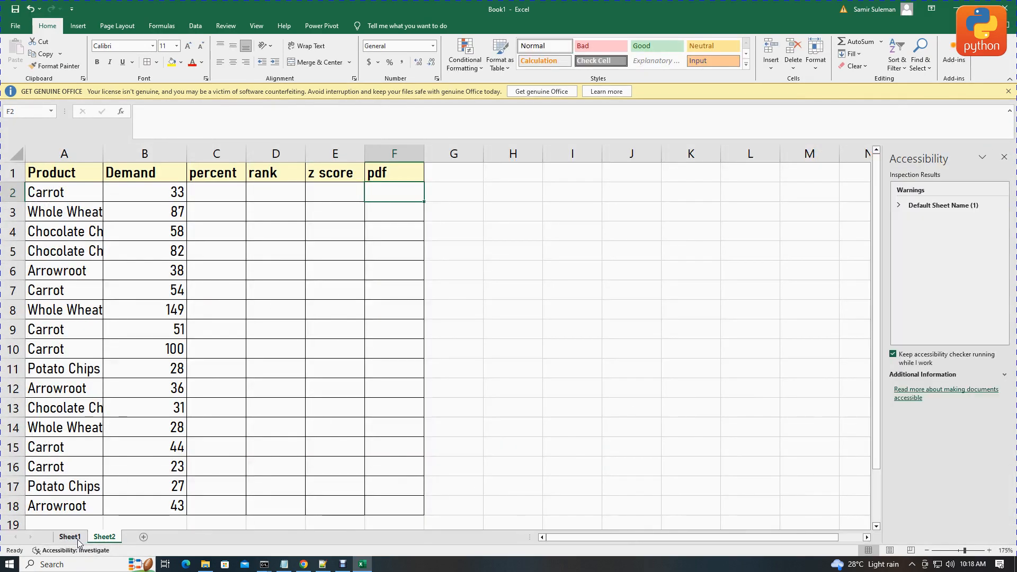
pyautogui.click(69, 537)
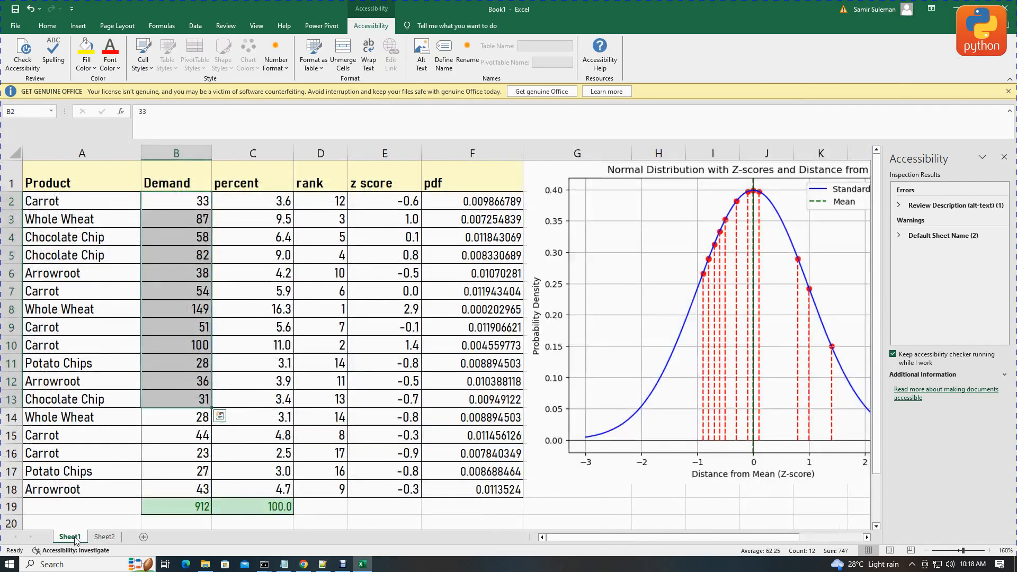
pyautogui.doubleClick(375, 208)
pyautogui.doubleClick(385, 202)
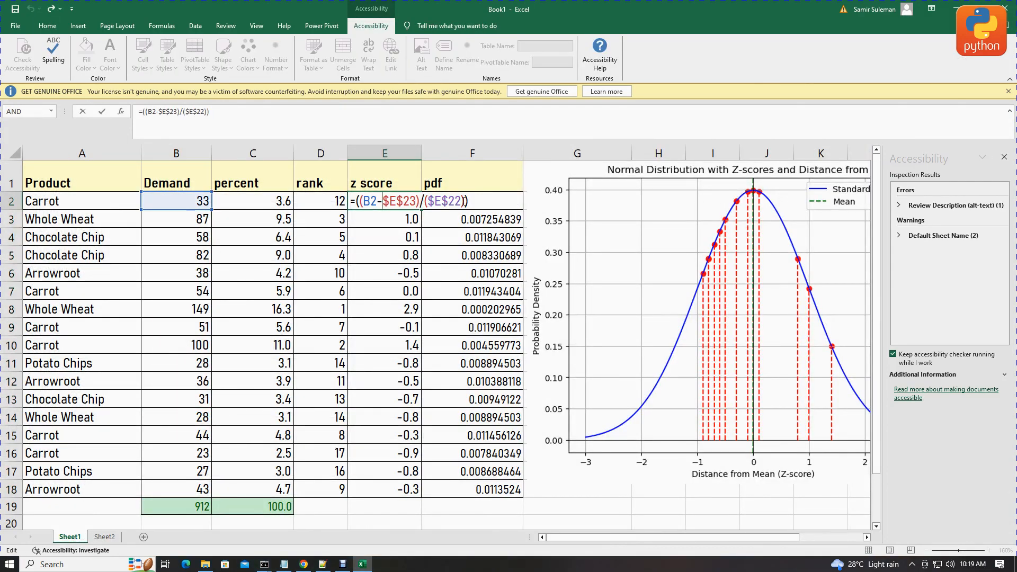
pyautogui.moveTo(352, 202); pyautogui.dragTo(350, 202)
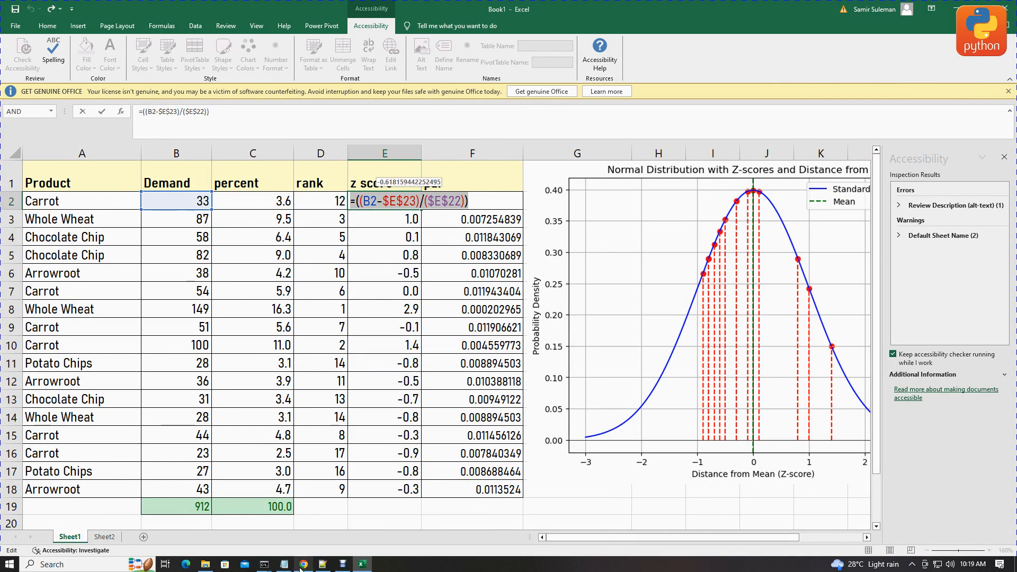
# Paste the copied z score formula into cell E2 of Sheet2, review its terms and enter it
pyautogui.click(99, 538)
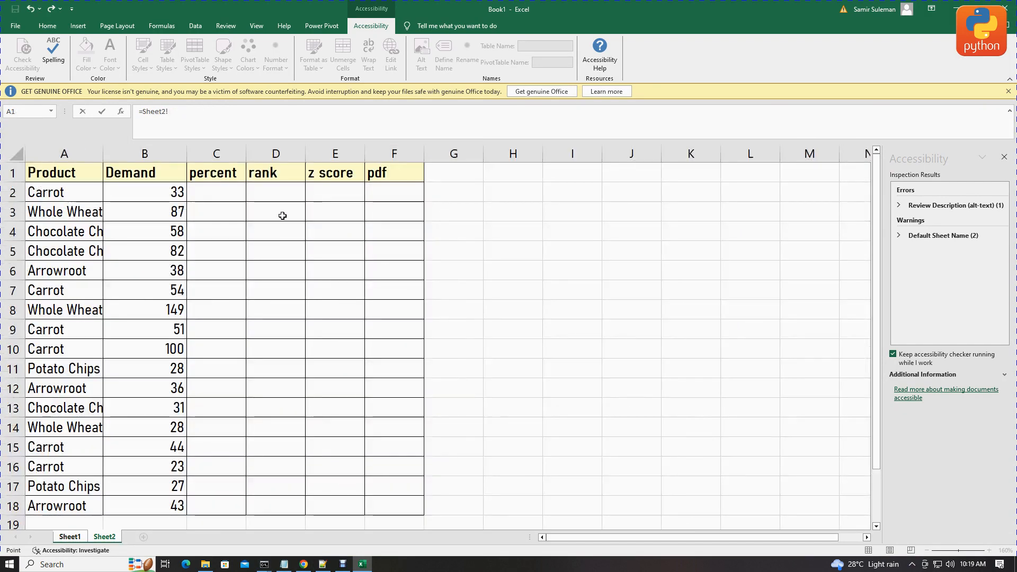
pyautogui.click(321, 191)
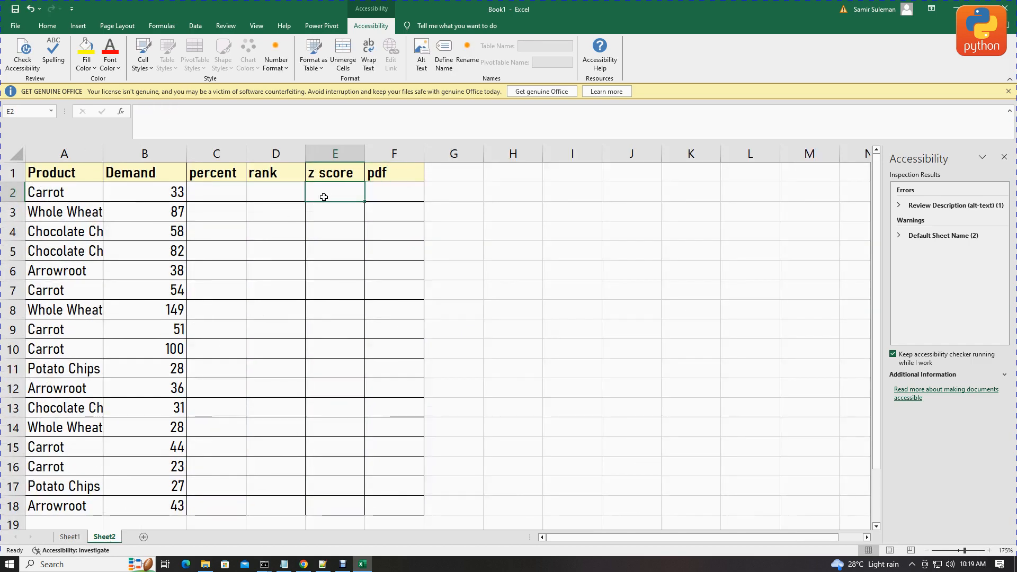
pyautogui.doubleClick(324, 197)
pyautogui.hotkey('ctrl', 'v')
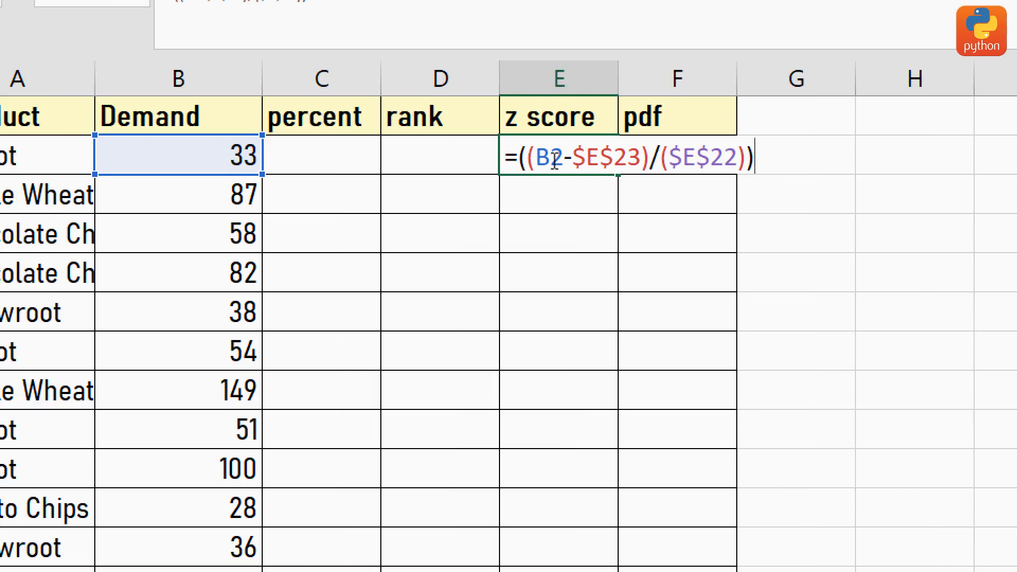
pyautogui.moveTo(519, 159); pyautogui.dragTo(758, 165)
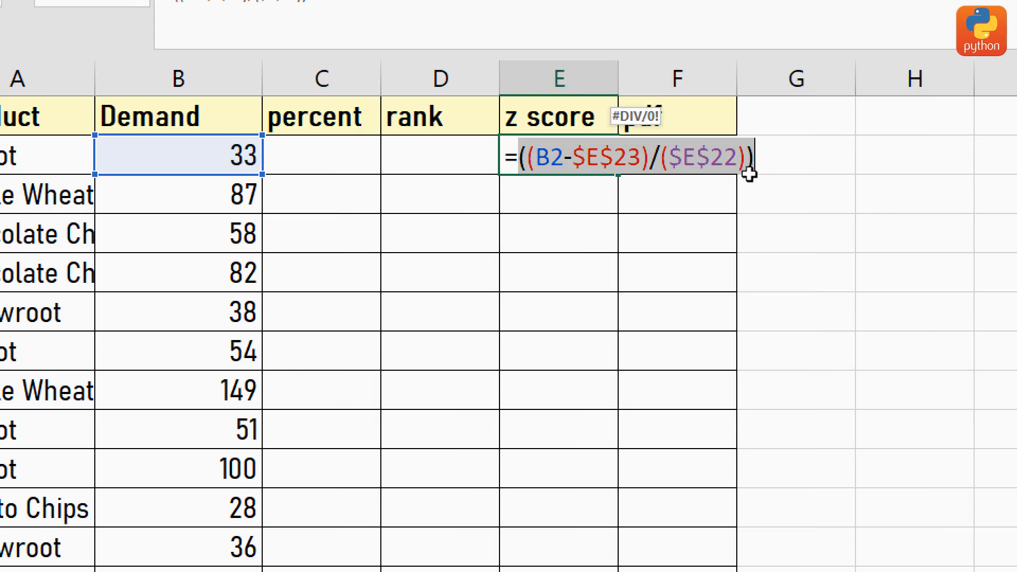
pyautogui.click(611, 149)
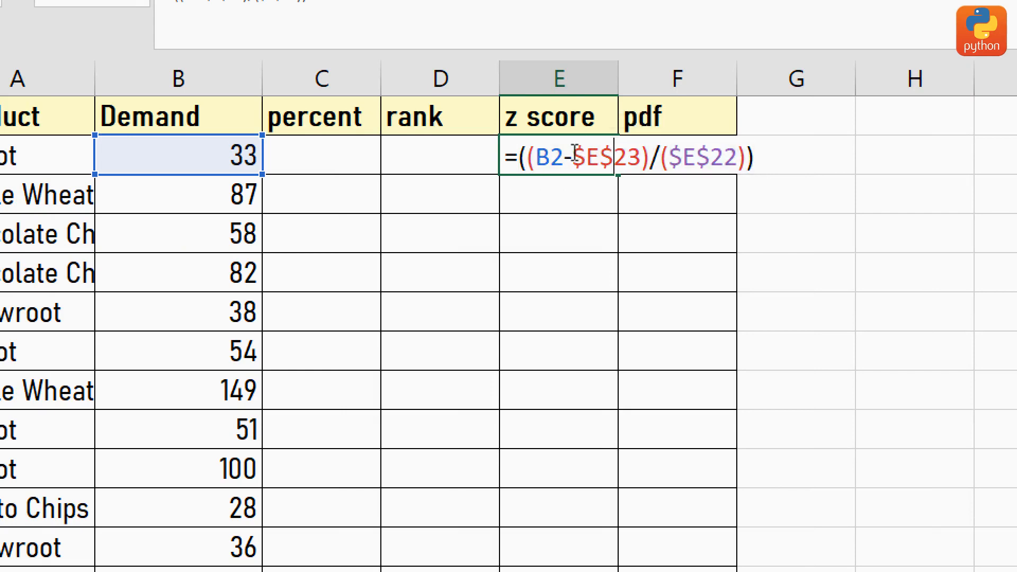
pyautogui.moveTo(565, 154); pyautogui.dragTo(551, 151)
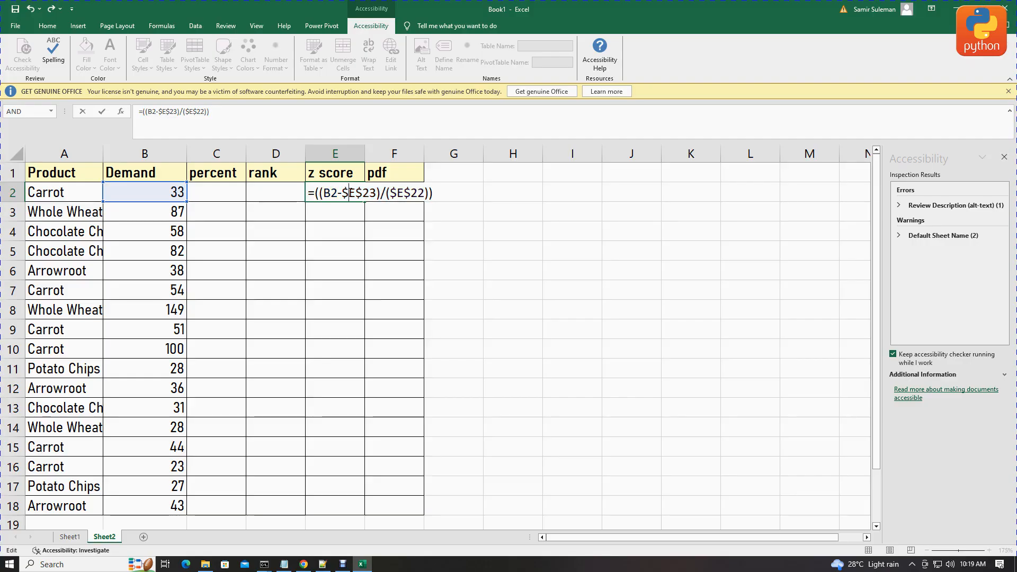
pyautogui.press('Return')
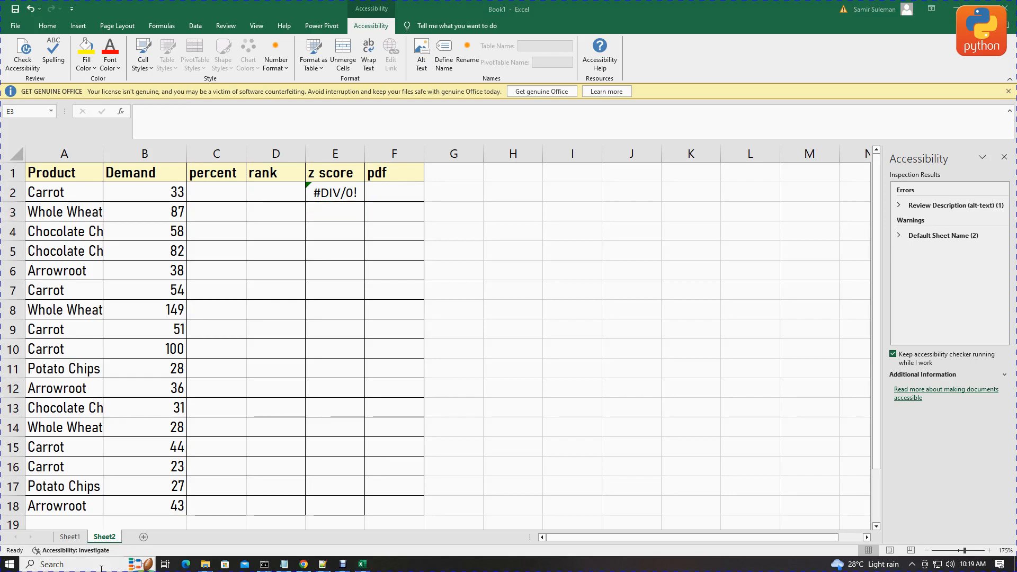
# Switch to Notepad and write the z score formula "z=Xi-U / sigma" in an empty note
pyautogui.click(101, 565)
pyautogui.write('notepad')
pyautogui.press('Return')
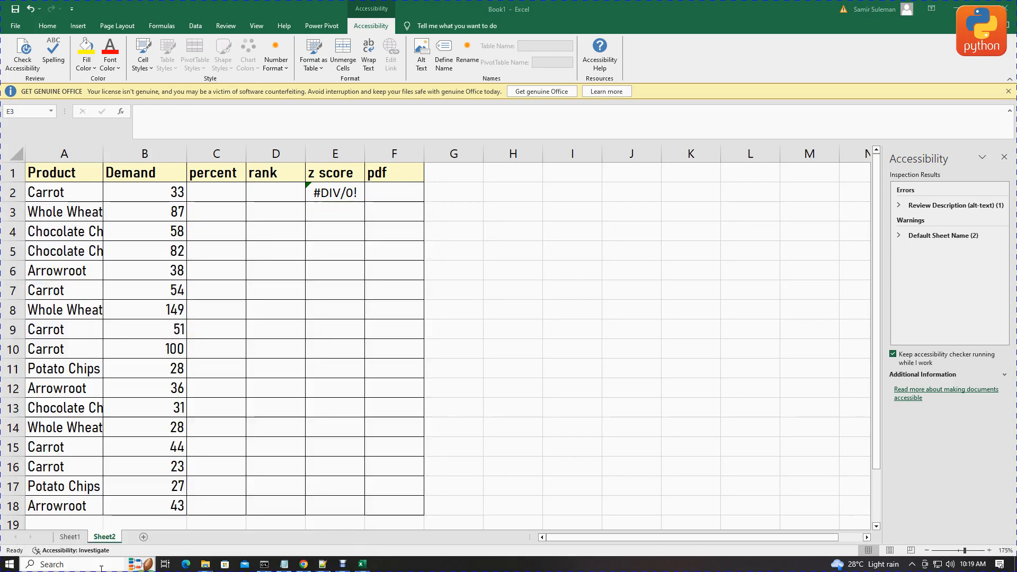
pyautogui.click(596, 244)
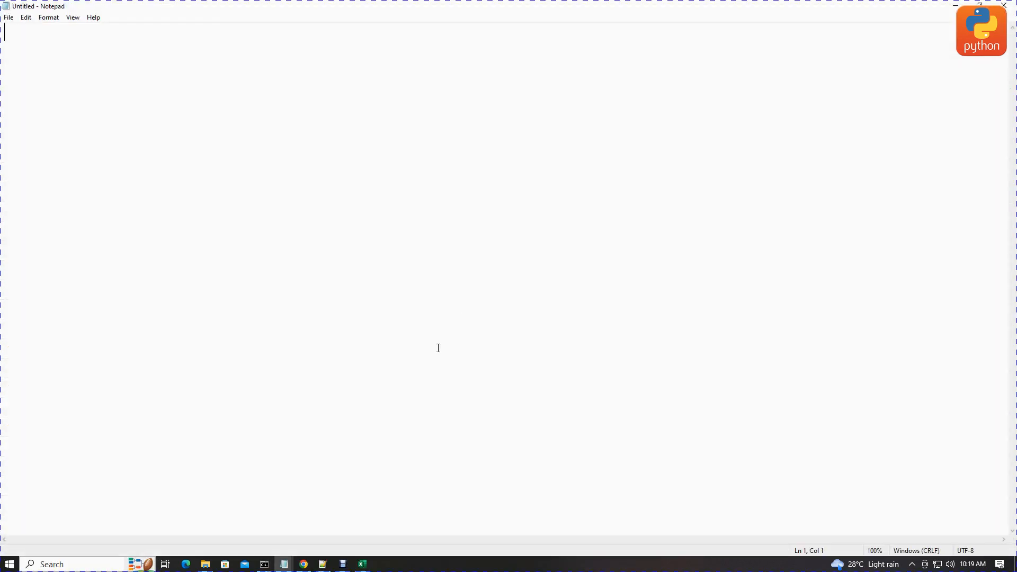
pyautogui.write('Z=')
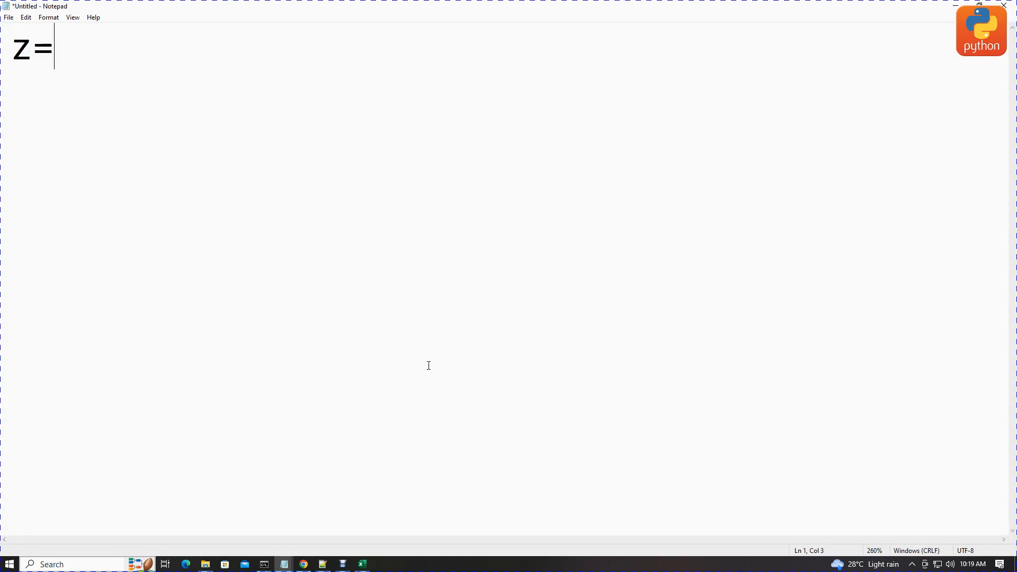
pyautogui.write('Xi')
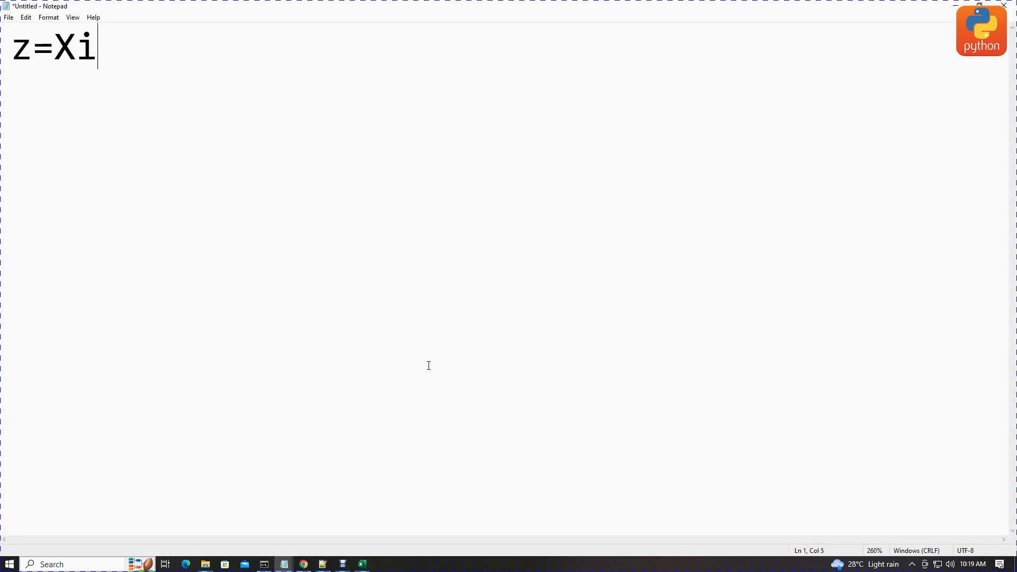
pyautogui.write('-U / sig')
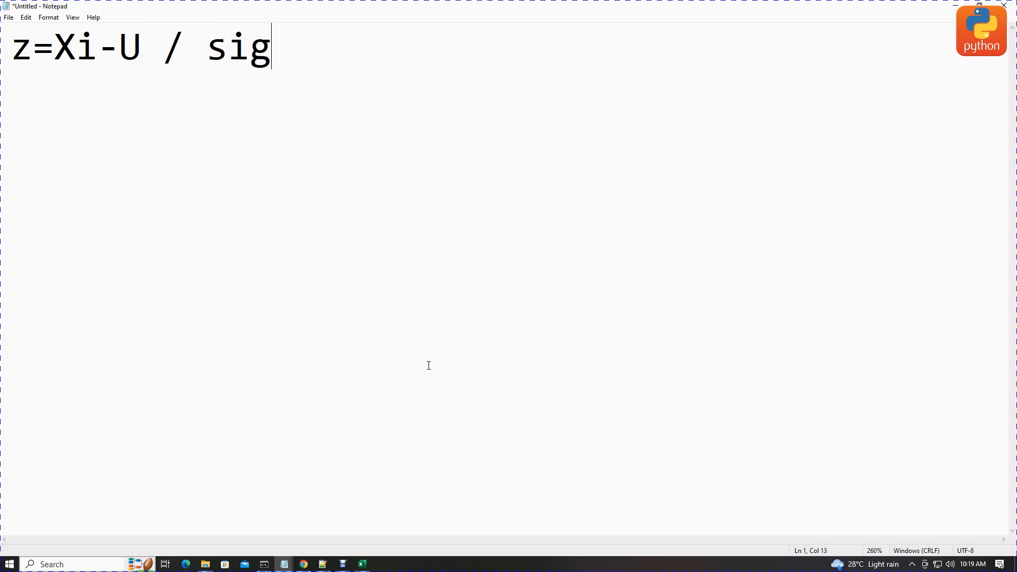
pyautogui.write('ma')
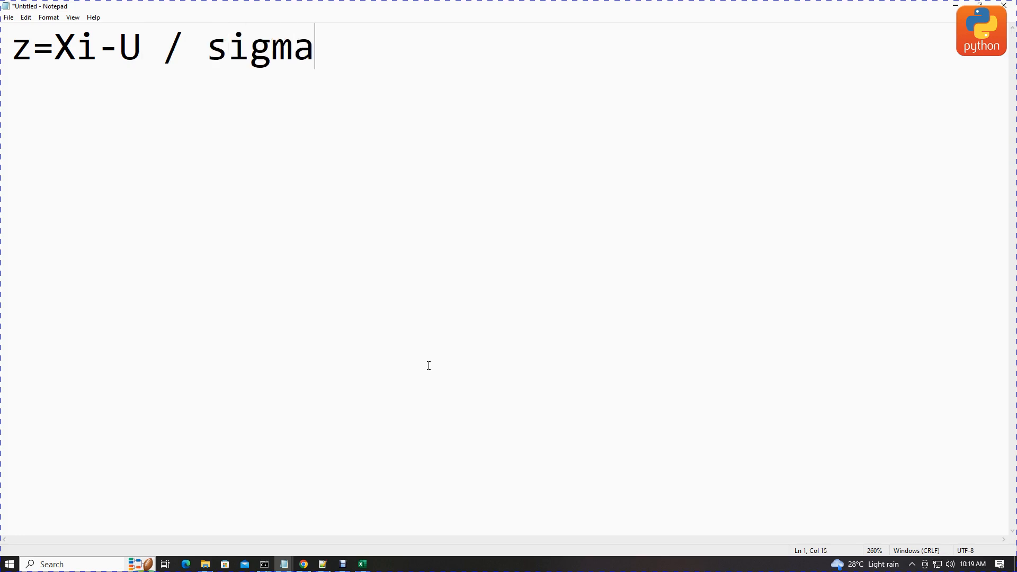
# Add a second line reading "z score: Xi U" below the formula and highlight its terms one by one
pyautogui.press('Return')
pyautogui.write('z')
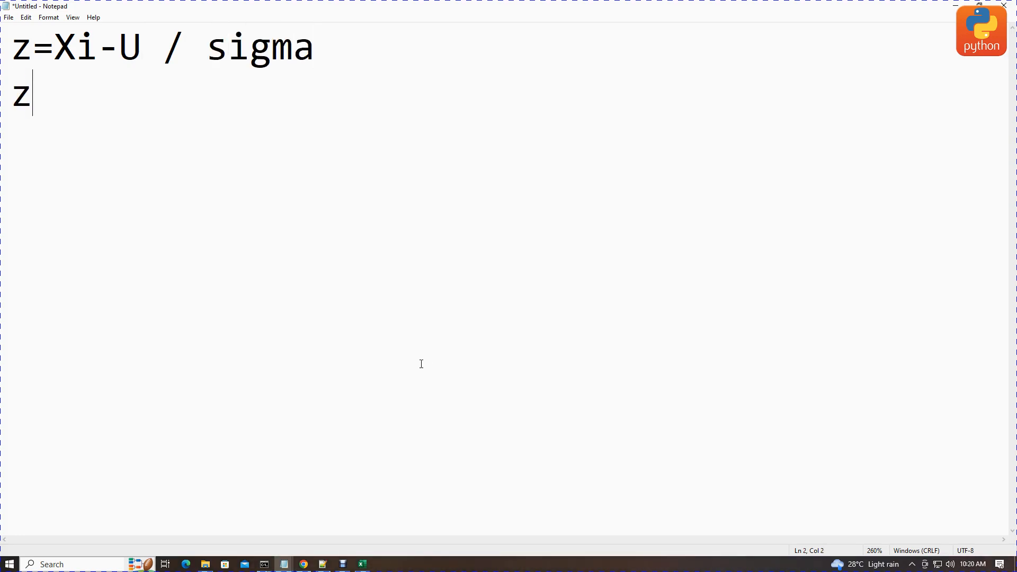
pyautogui.write(' scoe')
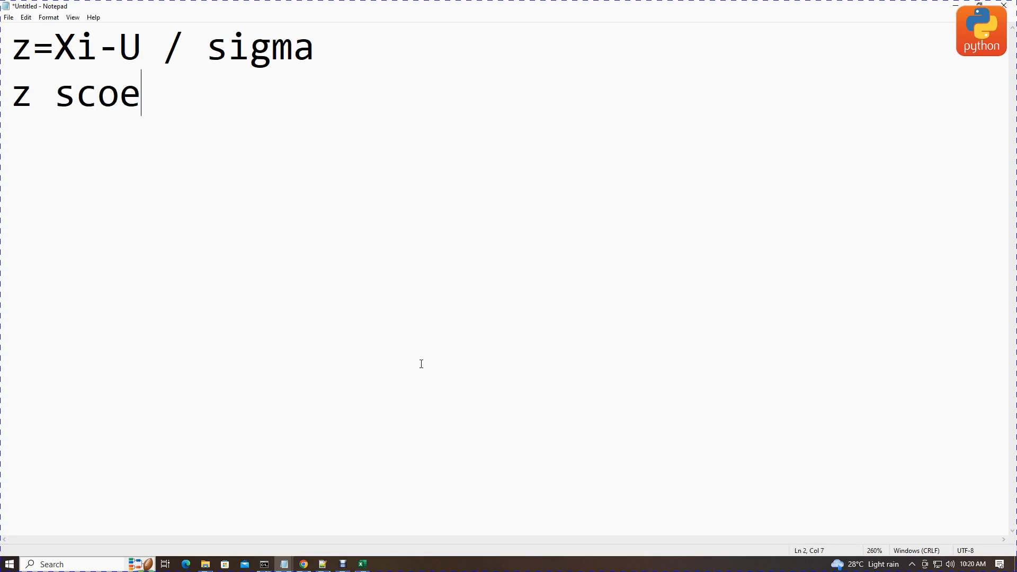
pyautogui.press('BackSpace')
pyautogui.write('re: ')
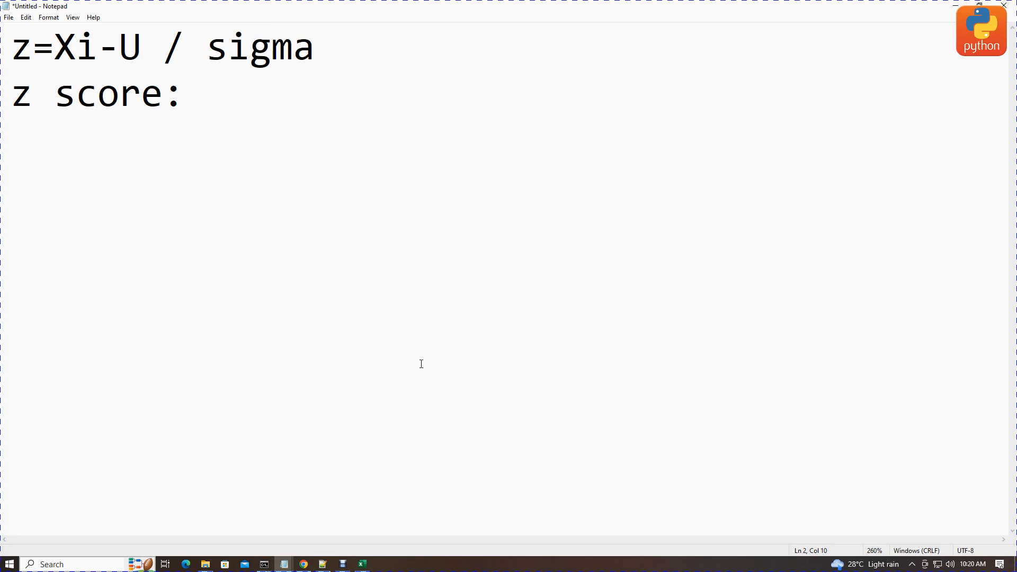
pyautogui.write('X')
pyautogui.write(' d')
pyautogui.press('BackSpace')
pyautogui.write('U')
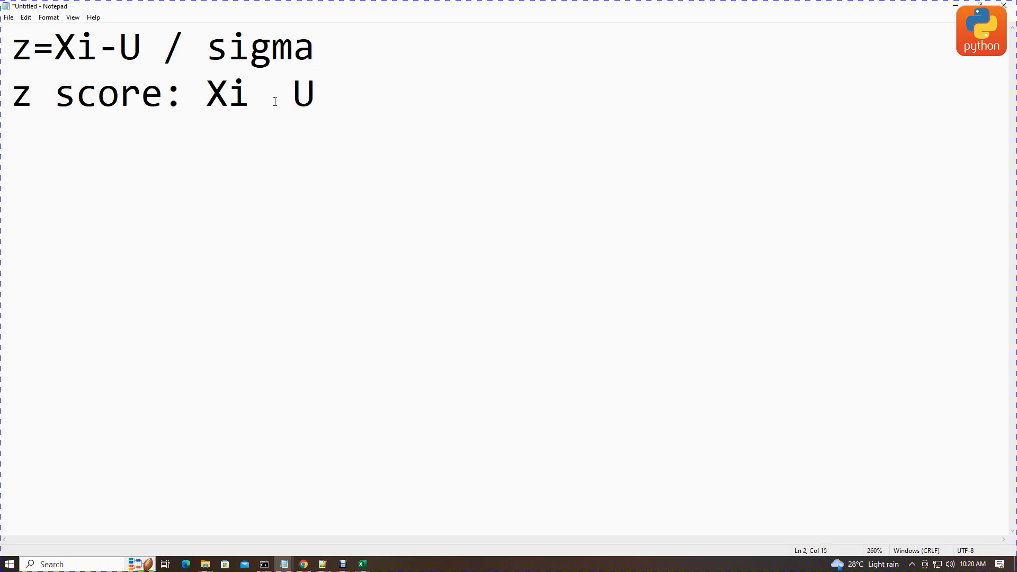
pyautogui.moveTo(250, 94); pyautogui.dragTo(229, 95)
pyautogui.moveTo(317, 93); pyautogui.dragTo(294, 94)
pyautogui.moveTo(164, 96); pyautogui.dragTo(2, 98)
# Shrink the note so the Excel worksheet shows behind it, and inspect the mean in D20 and standard deviation in D21
pyautogui.moveTo(418, 3); pyautogui.dragTo(460, 478)
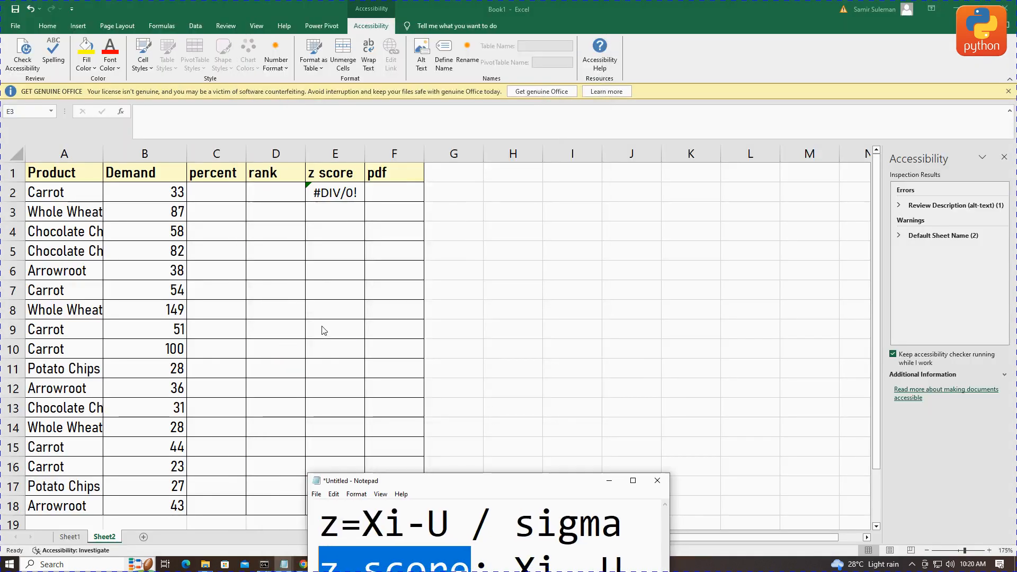
pyautogui.click(323, 331)
pyautogui.scroll(-3, 344, 411)
pyautogui.click(278, 368)
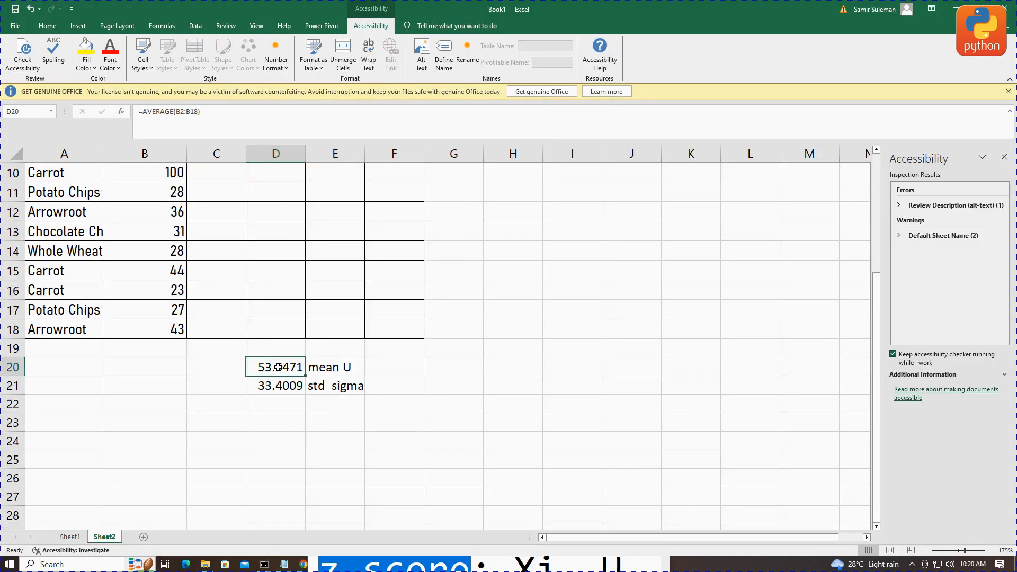
pyautogui.click(281, 386)
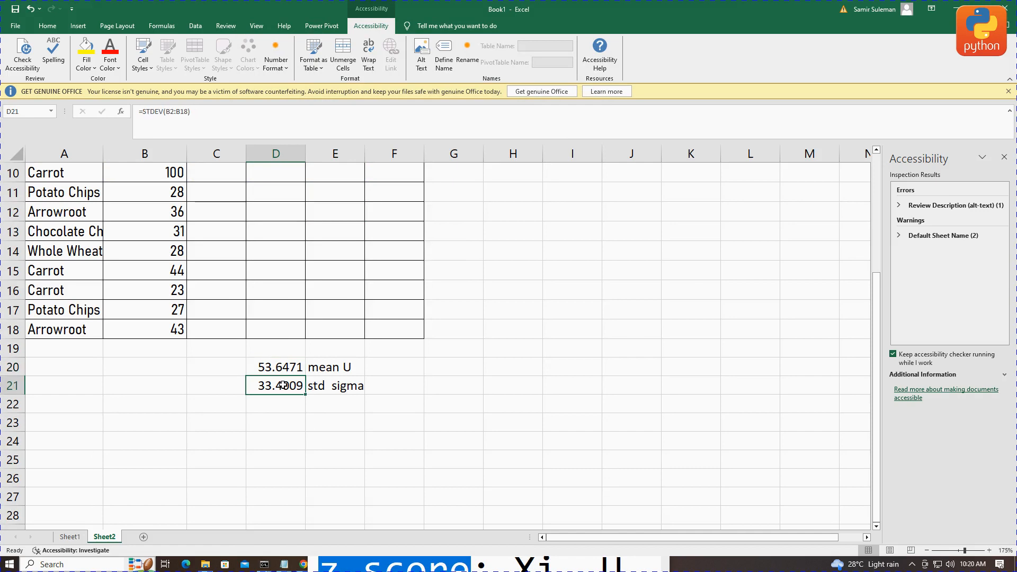
pyautogui.scroll(3, 291, 395)
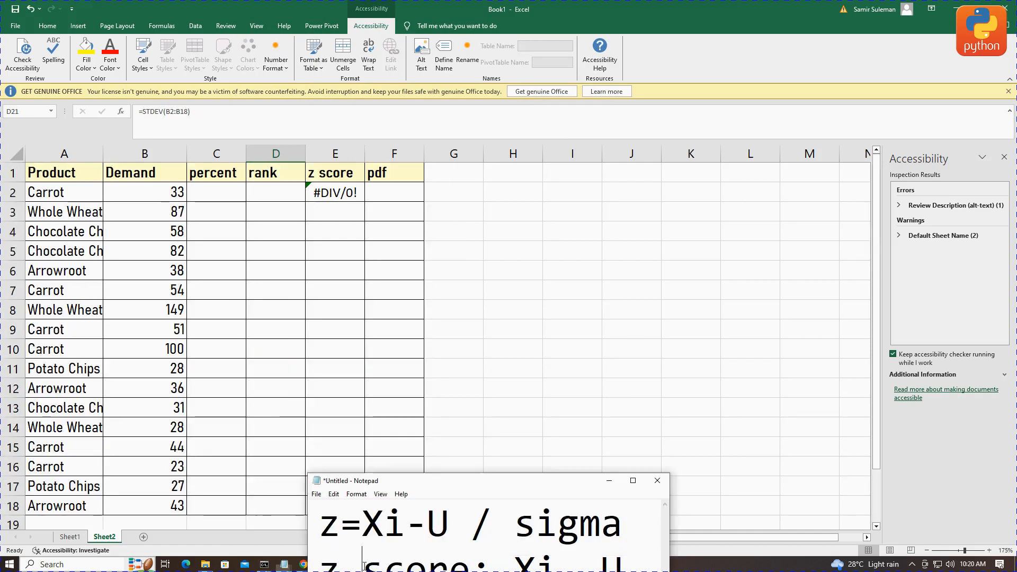
# Bring the note back over the worksheet and compare its formula terms with the mean and standard deviation cells
pyautogui.click(284, 564)
pyautogui.moveTo(537, 443); pyautogui.dragTo(536, 416)
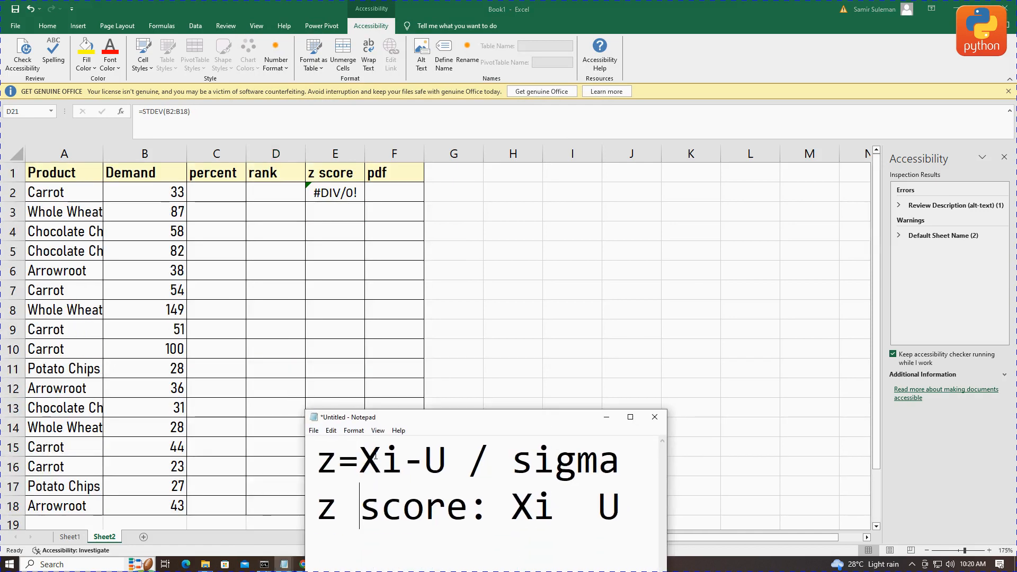
pyautogui.moveTo(403, 459); pyautogui.dragTo(381, 459)
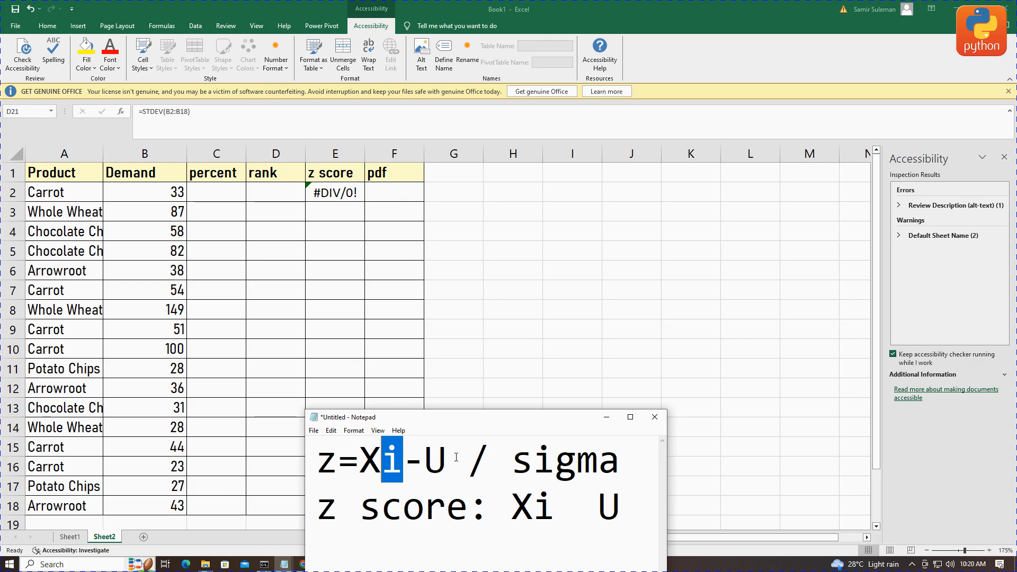
pyautogui.doubleClick(412, 467)
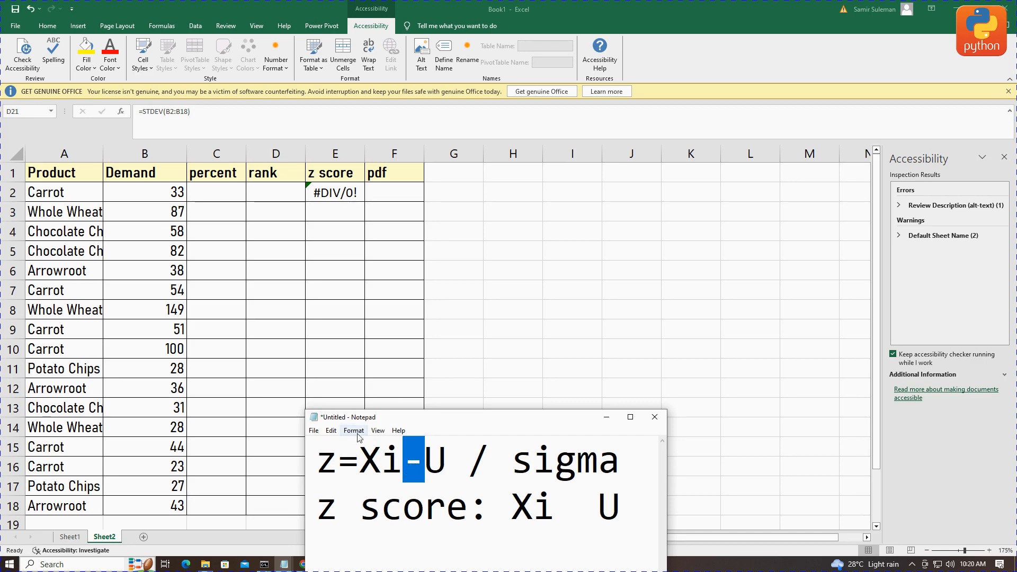
pyautogui.scroll(-3, 241, 441)
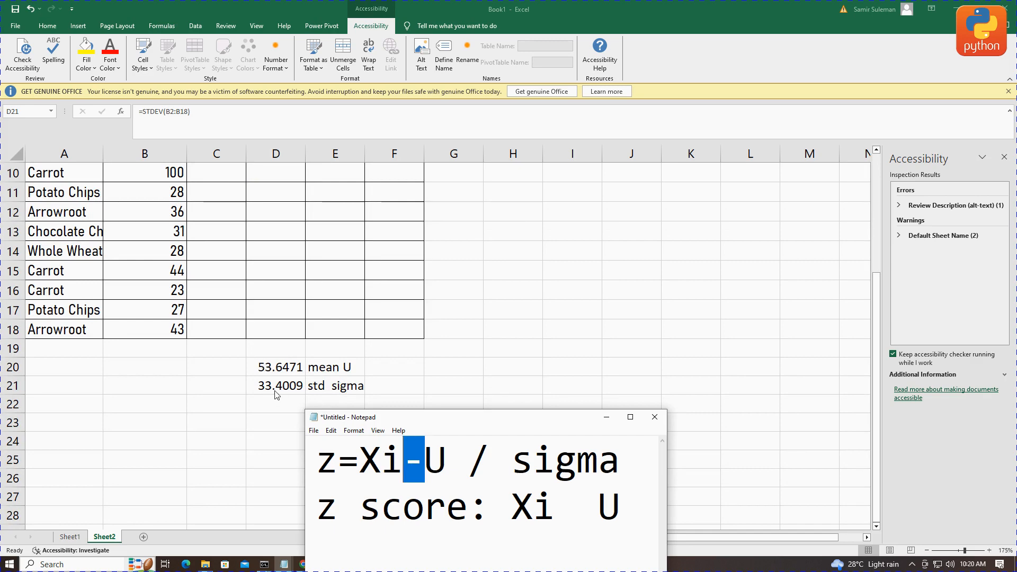
pyautogui.scroll(3, 255, 424)
pyautogui.doubleClick(338, 193)
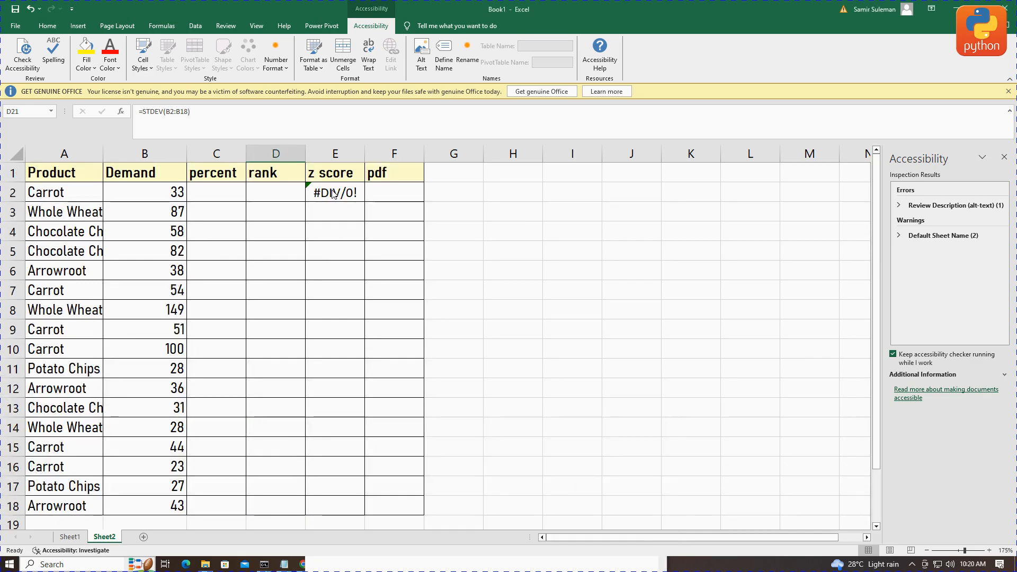
pyautogui.scroll(1, 336, 217)
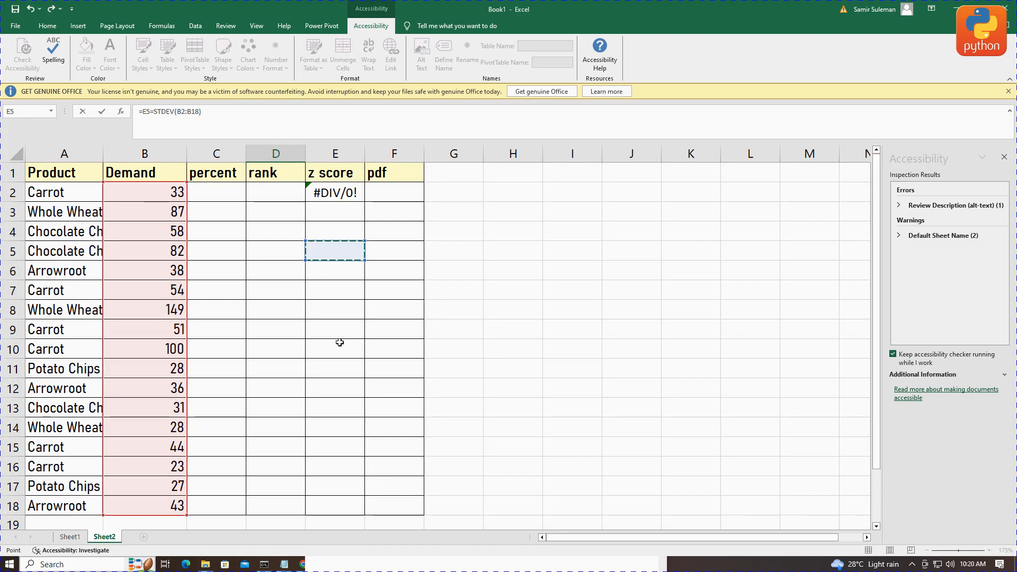
pyautogui.press('Escape')
pyautogui.scroll(1, 341, 216)
# Insert a reference to the mean cell D20 after the minus sign in the z score formula in E2
pyautogui.click(342, 194)
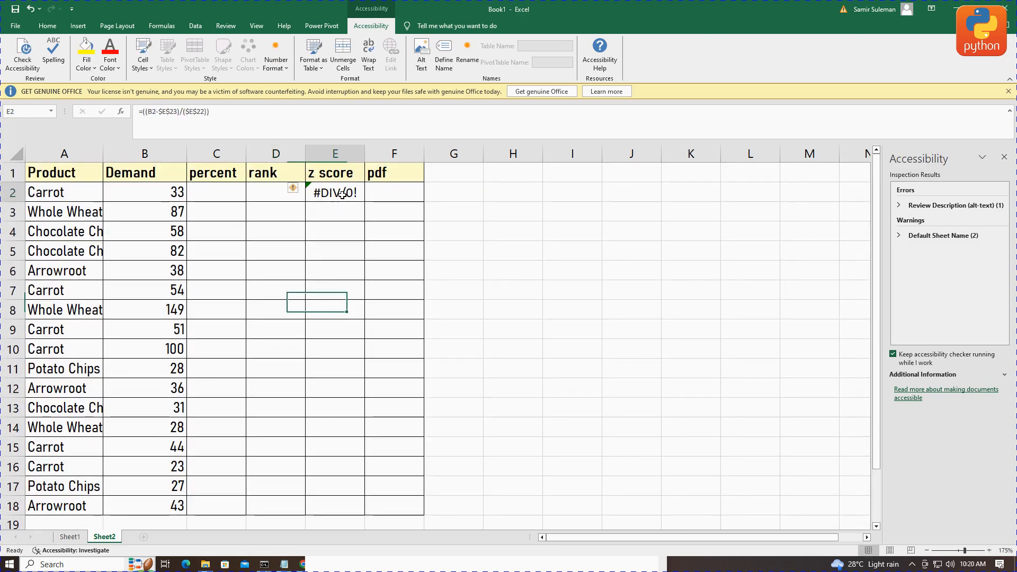
pyautogui.doubleClick(342, 194)
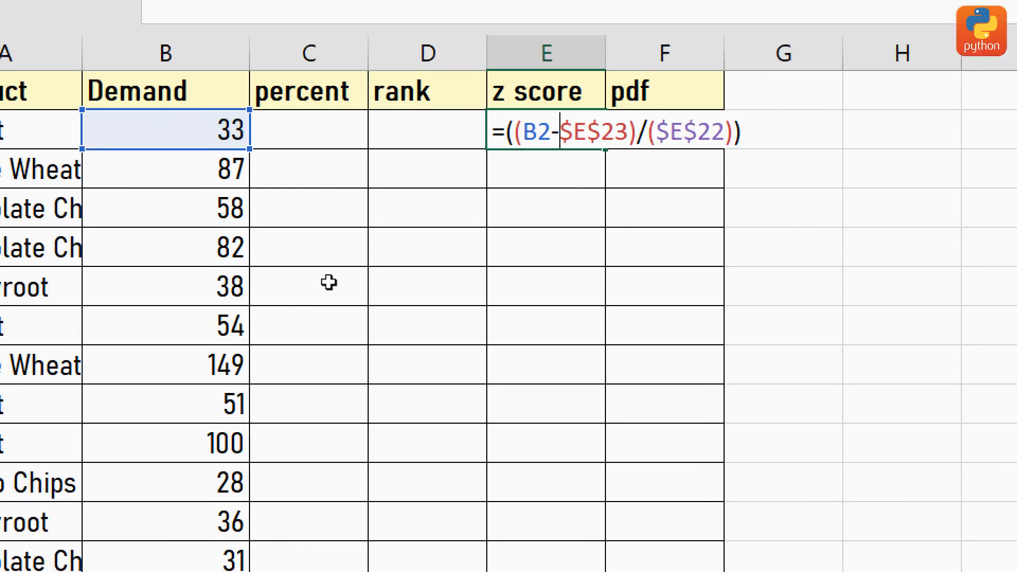
pyautogui.scroll(-2, 329, 281)
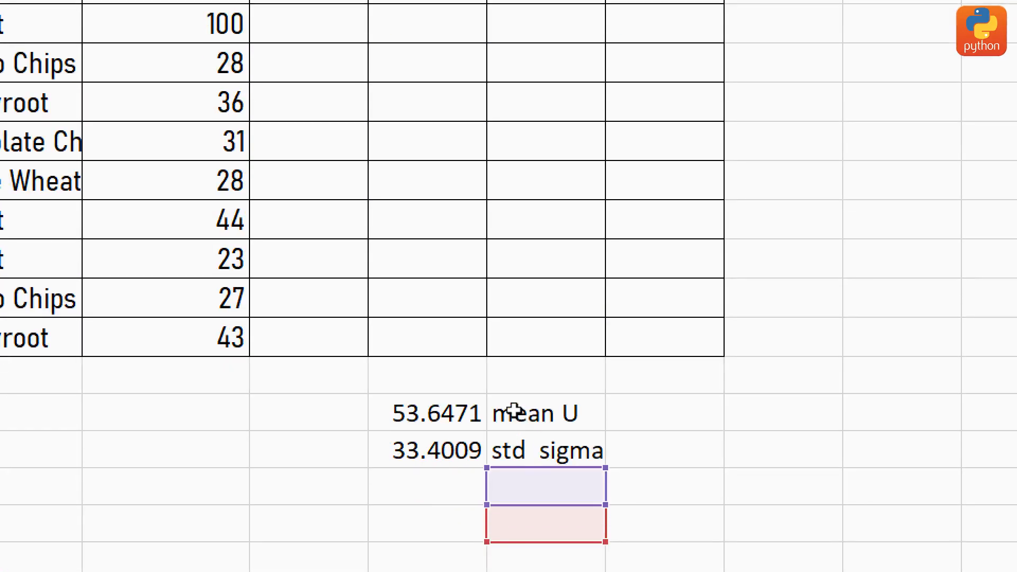
pyautogui.click(443, 413)
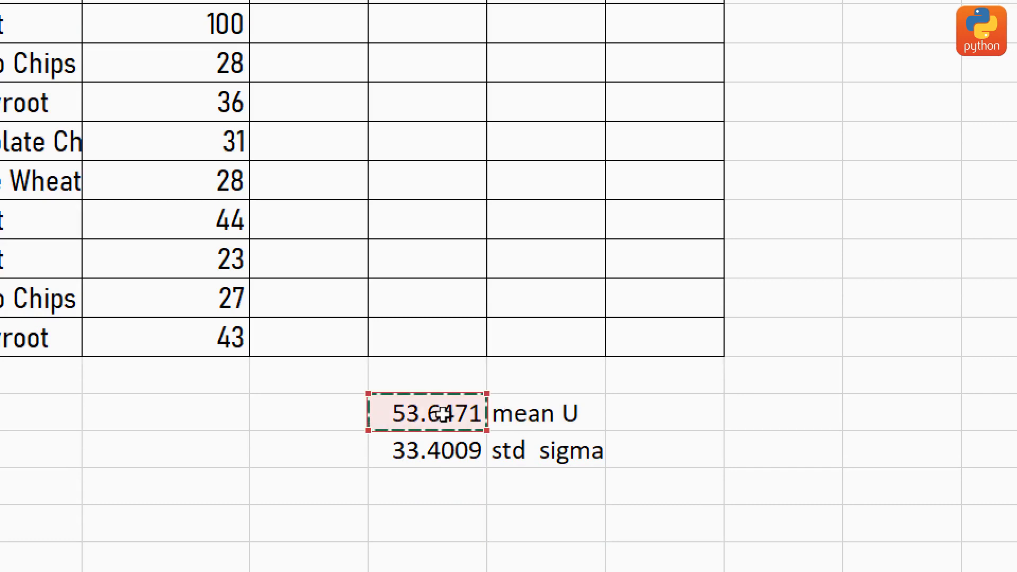
pyautogui.scroll(2, 546, 377)
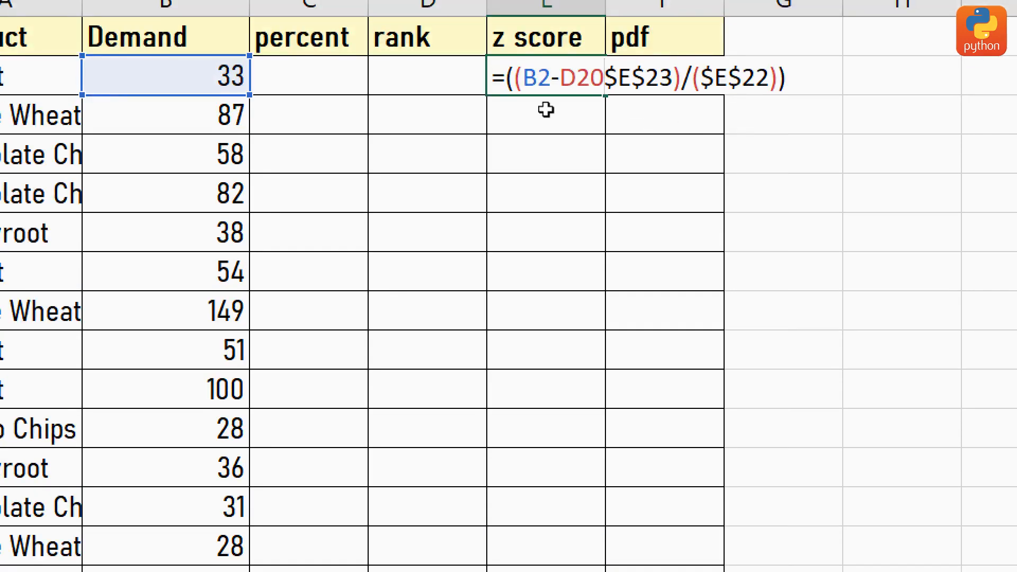
pyautogui.scroll(-4, 481, 275)
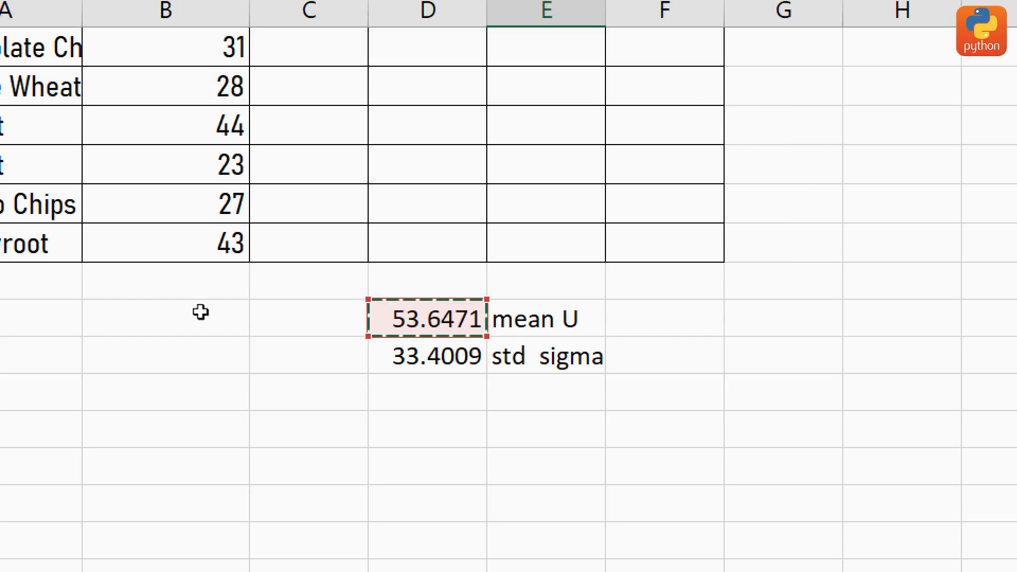
pyautogui.scroll(6, 464, 328)
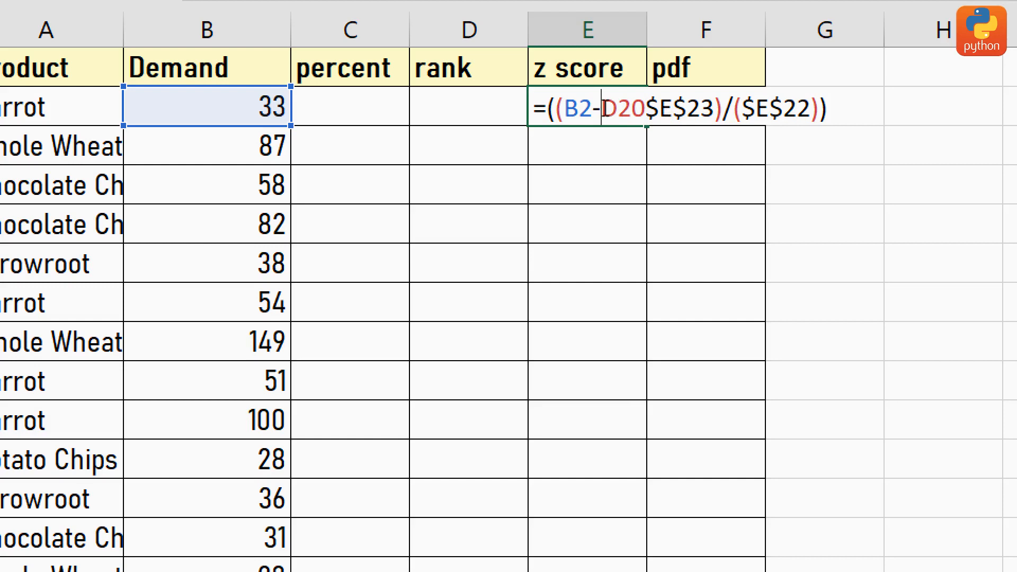
# Make the mean reference absolute as $D$20 and delete the leftover $E$23 reference from the E2 formula
pyautogui.click(603, 109)
pyautogui.write('$')
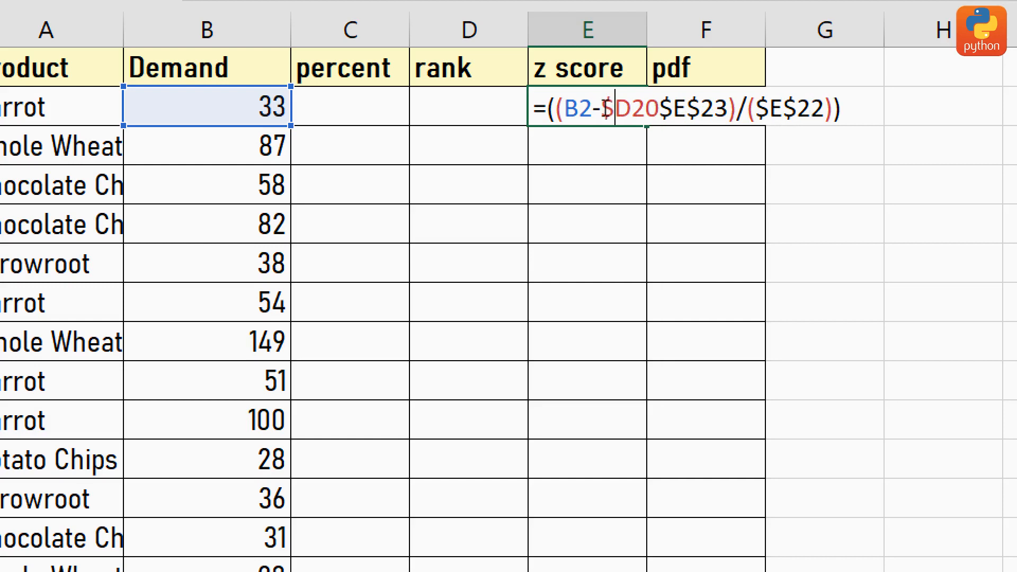
pyautogui.click(642, 109)
pyautogui.write('$')
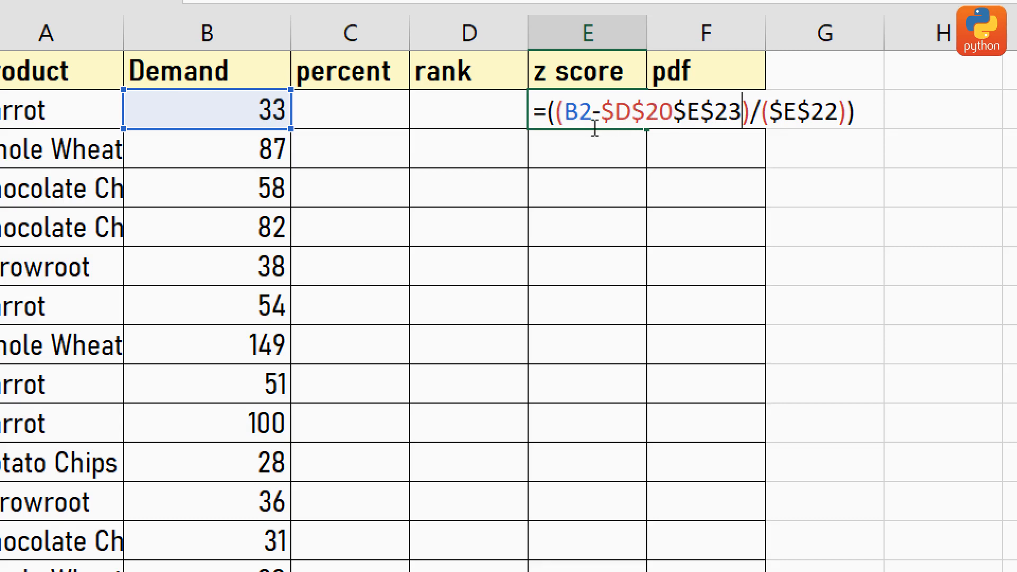
pyautogui.press('BackSpace')
pyautogui.press('BackSpace')
pyautogui.press('BackSpace')
pyautogui.press('BackSpace')
pyautogui.press('BackSpace')
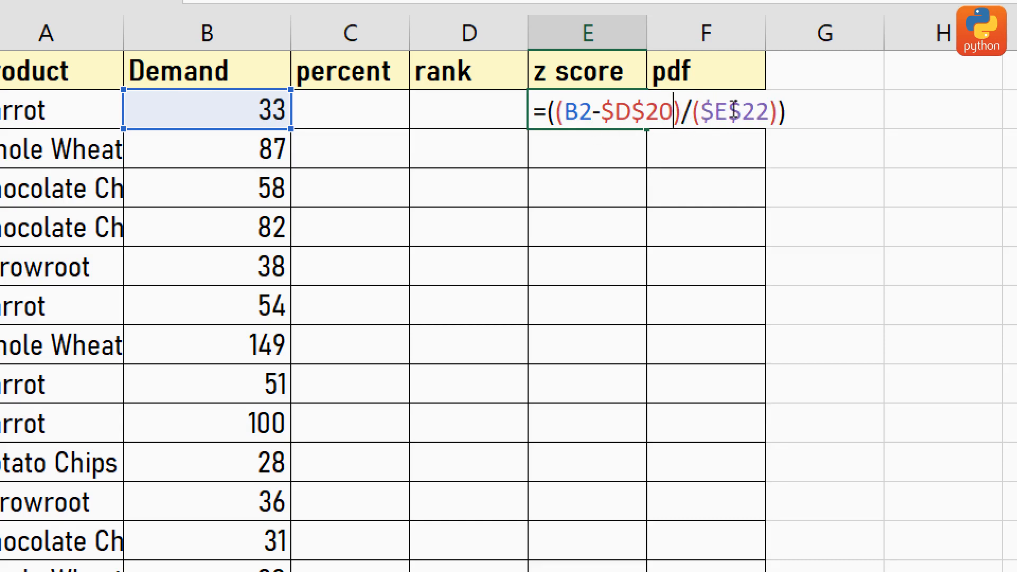
# Replace the $E$22 divisor in the E2 z score formula with a reference to the standard deviation cell D21
pyautogui.moveTo(765, 113); pyautogui.dragTo(705, 113)
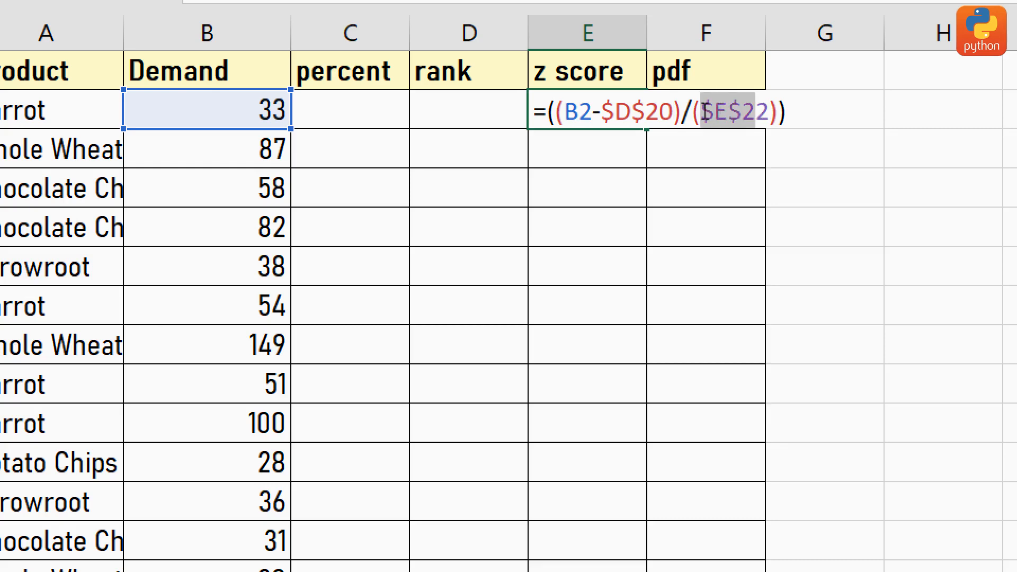
pyautogui.press('BackSpace')
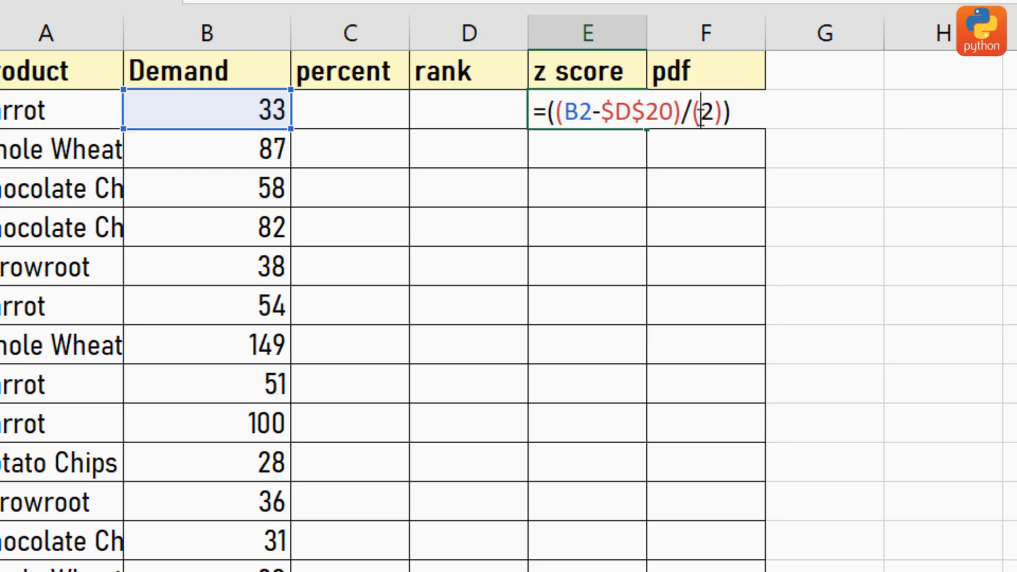
pyautogui.press('BackSpace')
pyautogui.scroll(-4, 630, 271)
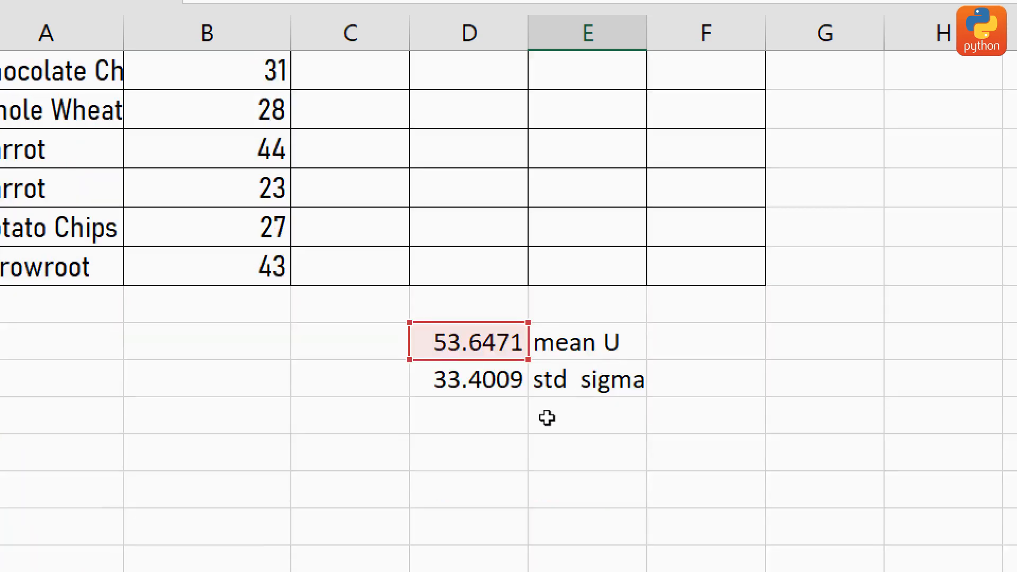
pyautogui.click(465, 384)
pyautogui.scroll(4, 641, 425)
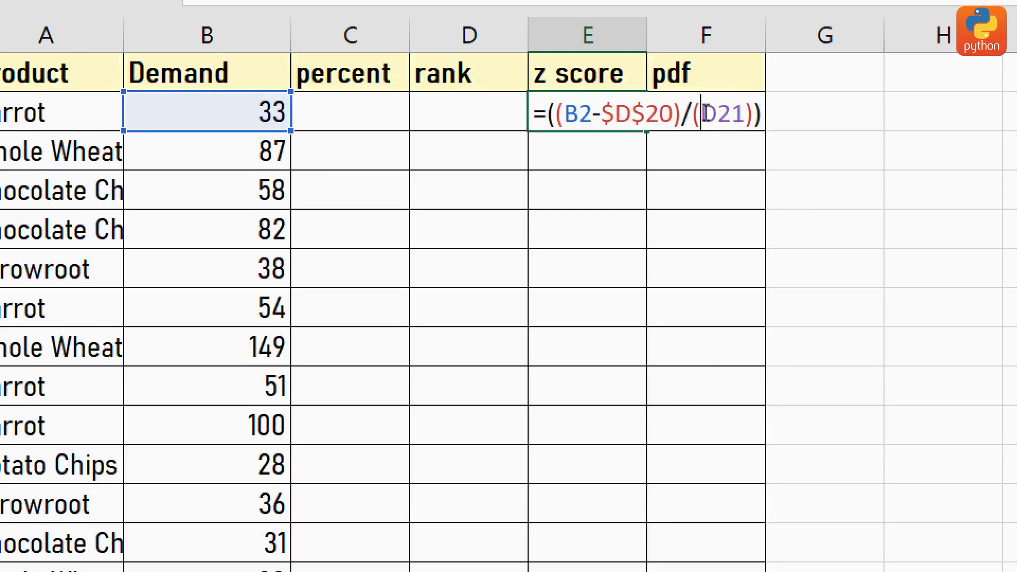
# Make the standard deviation reference absolute as $D$21 and commit the z score formula in E2
pyautogui.write('$D')
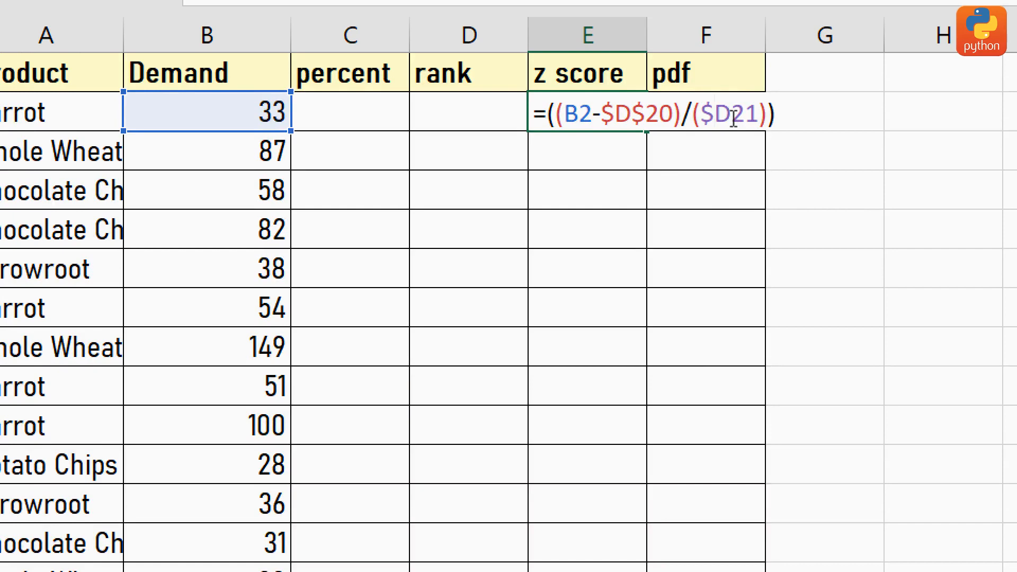
pyautogui.write('$')
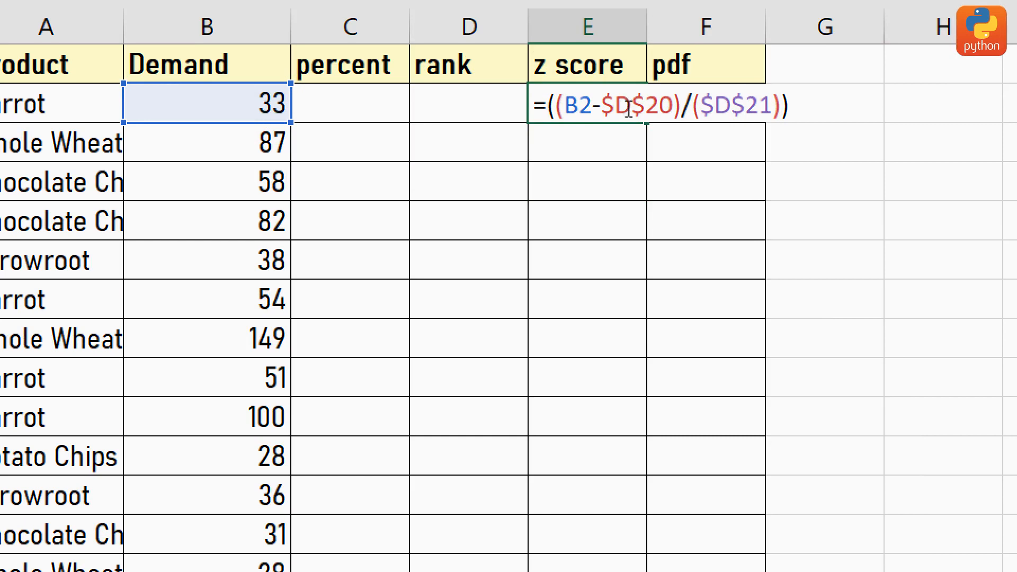
pyautogui.click(806, 105)
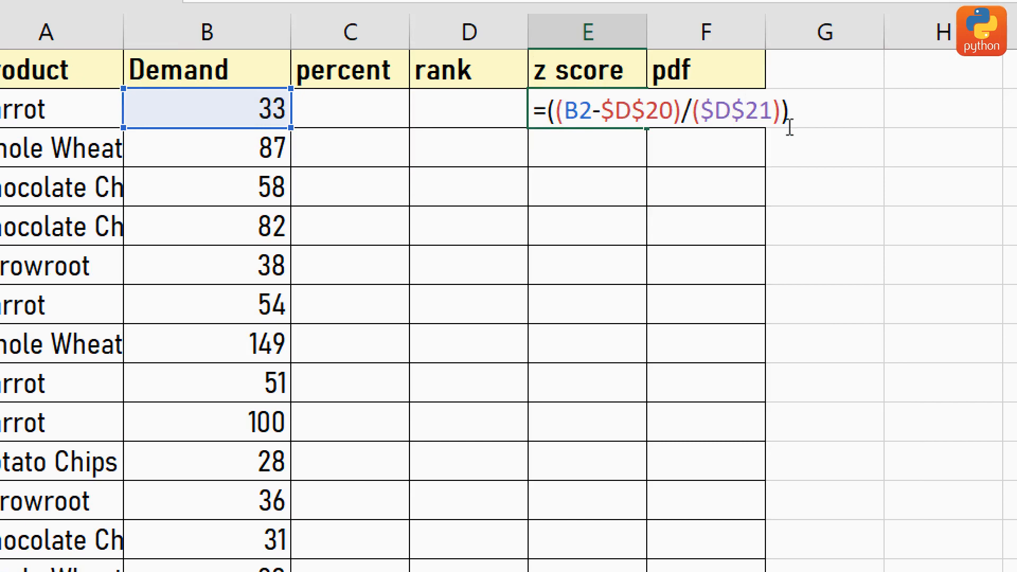
pyautogui.press('Return')
# Fill the z score formula from E2 down the column to E18
pyautogui.click(570, 109)
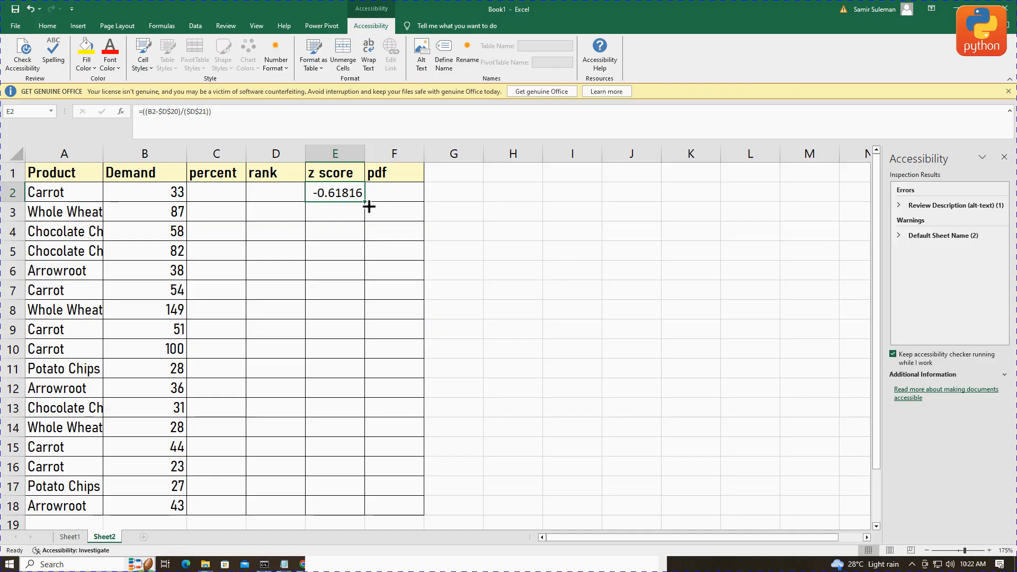
pyautogui.doubleClick(646, 163)
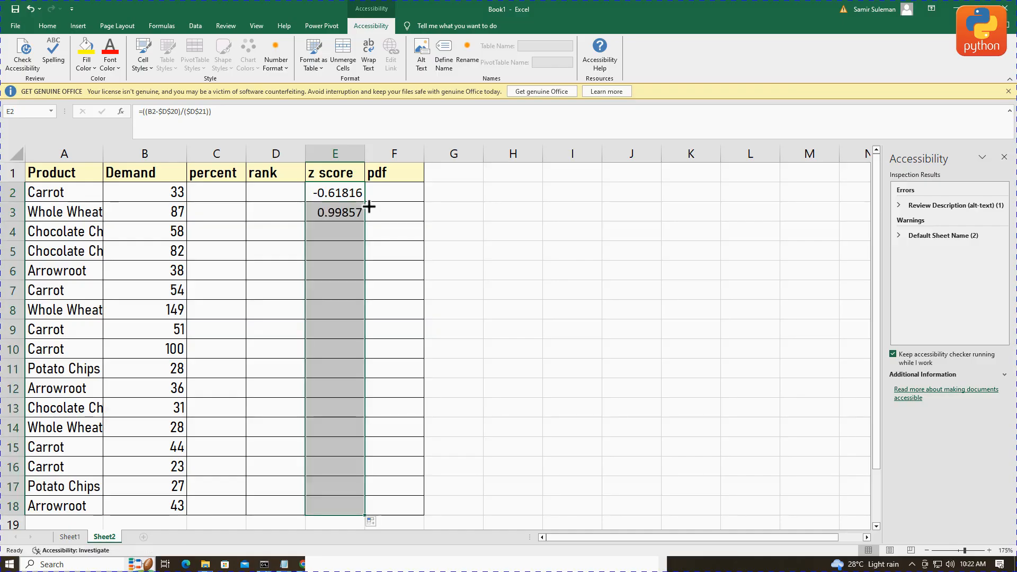
pyautogui.scroll(-2, 370, 207)
pyautogui.scroll(2, 337, 299)
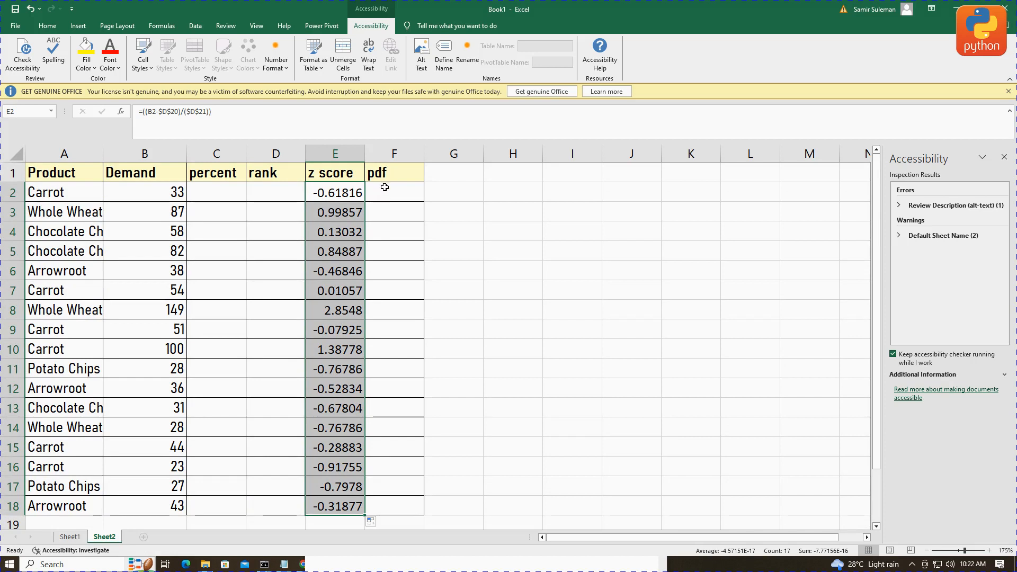
pyautogui.doubleClick(385, 188)
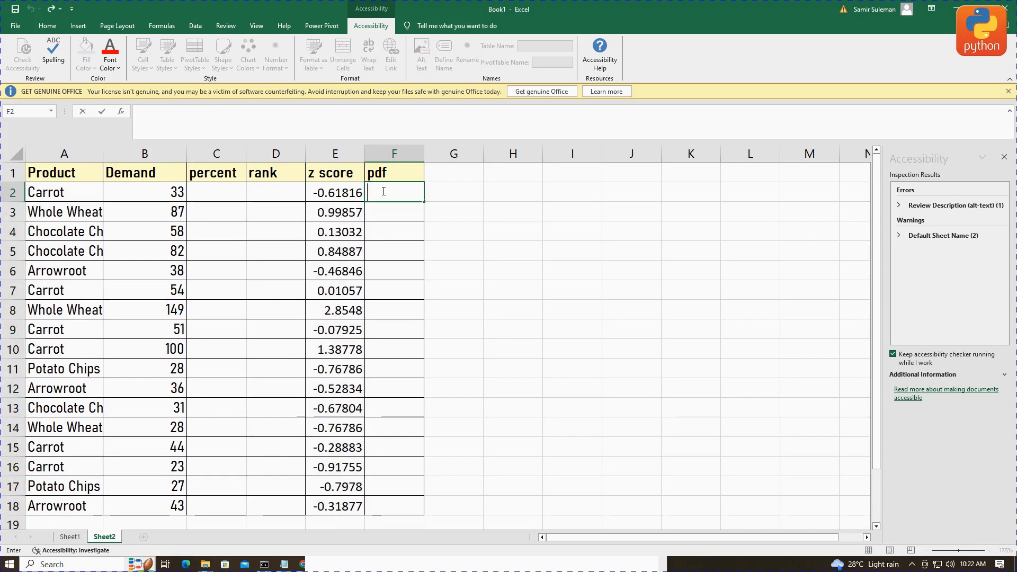
pyautogui.write('=nor')
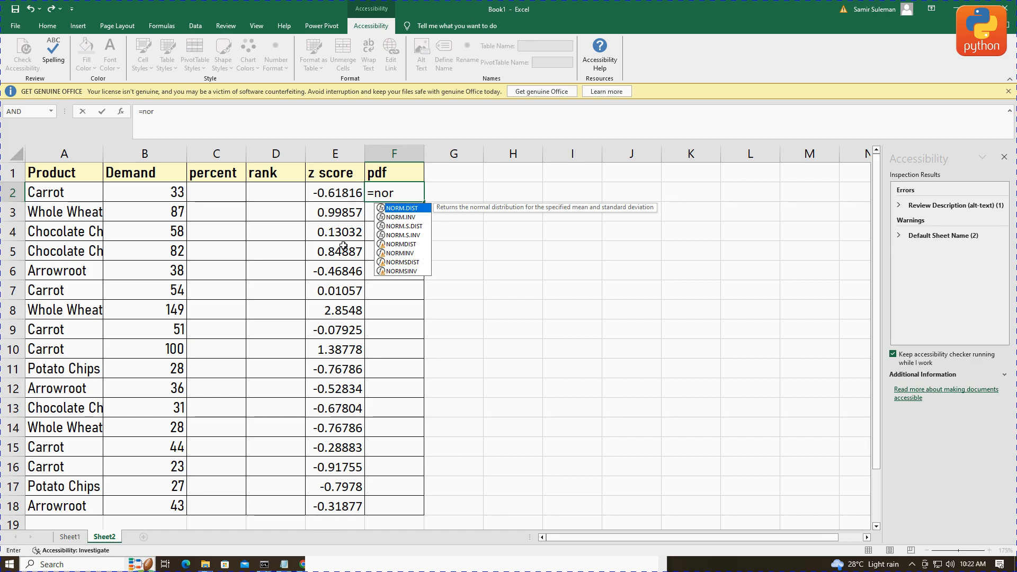
pyautogui.press('Escape')
pyautogui.press('Return')
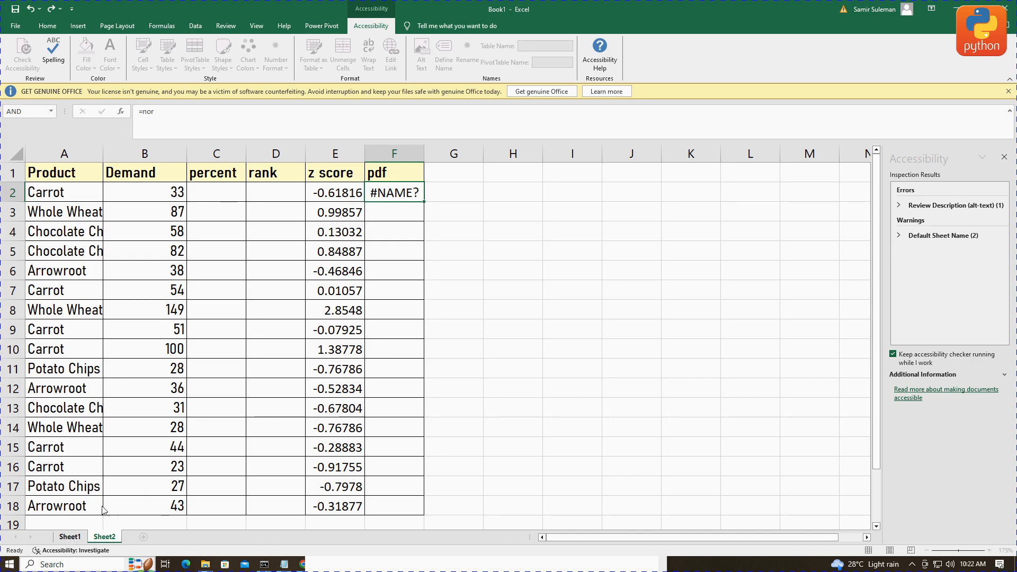
# Copy the NORM.DIST formula text from pdf cell F2 on Sheet1 and return to Sheet2
pyautogui.click(69, 537)
pyautogui.click(434, 204)
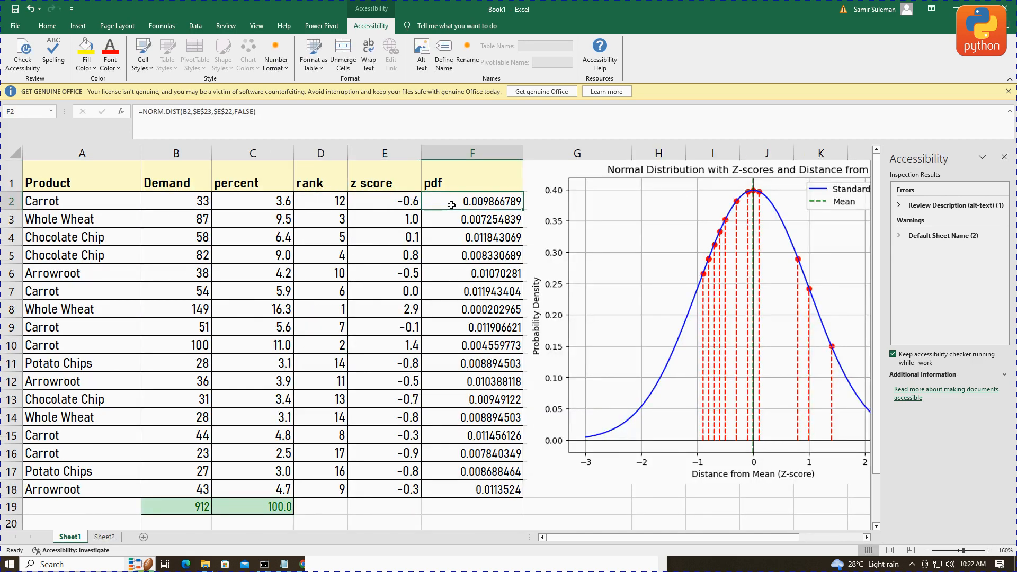
pyautogui.doubleClick(434, 204)
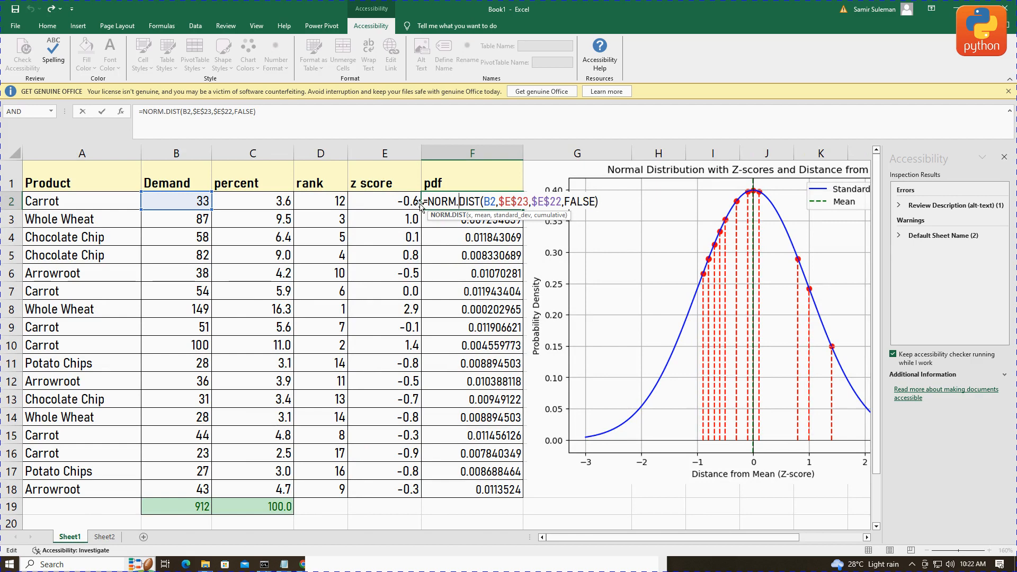
pyautogui.moveTo(425, 204); pyautogui.dragTo(598, 202)
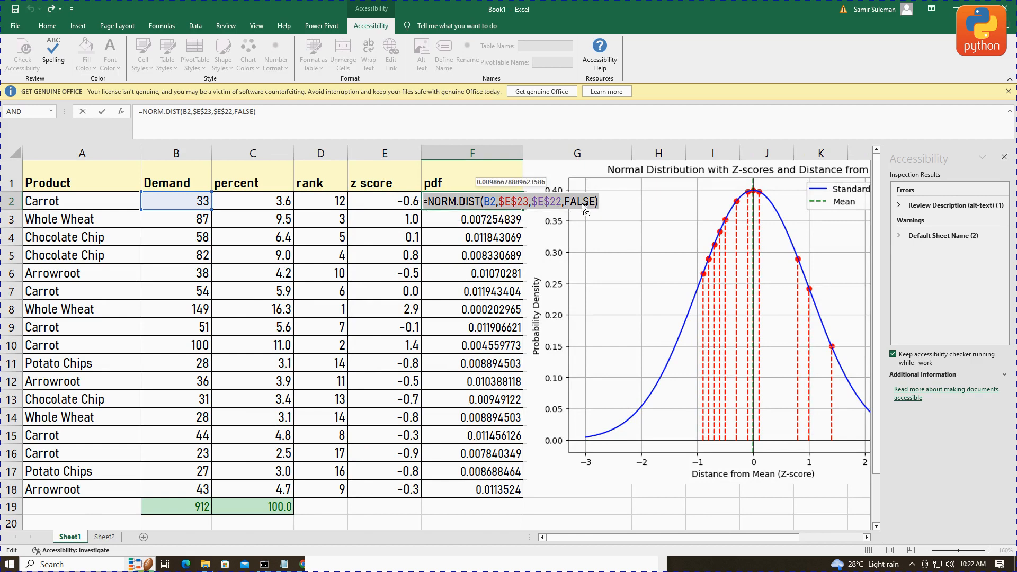
pyautogui.click(104, 537)
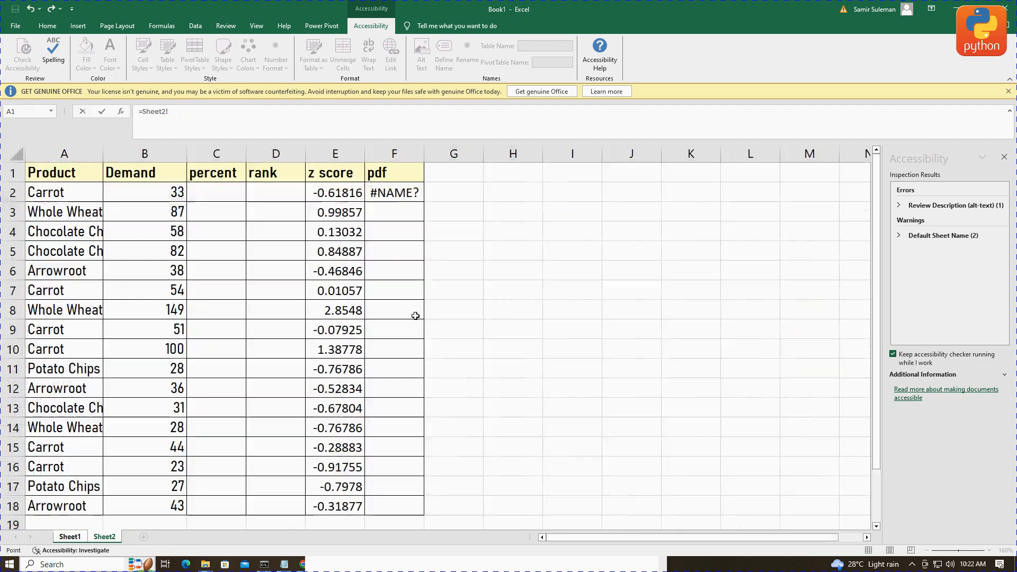
pyautogui.click(400, 196)
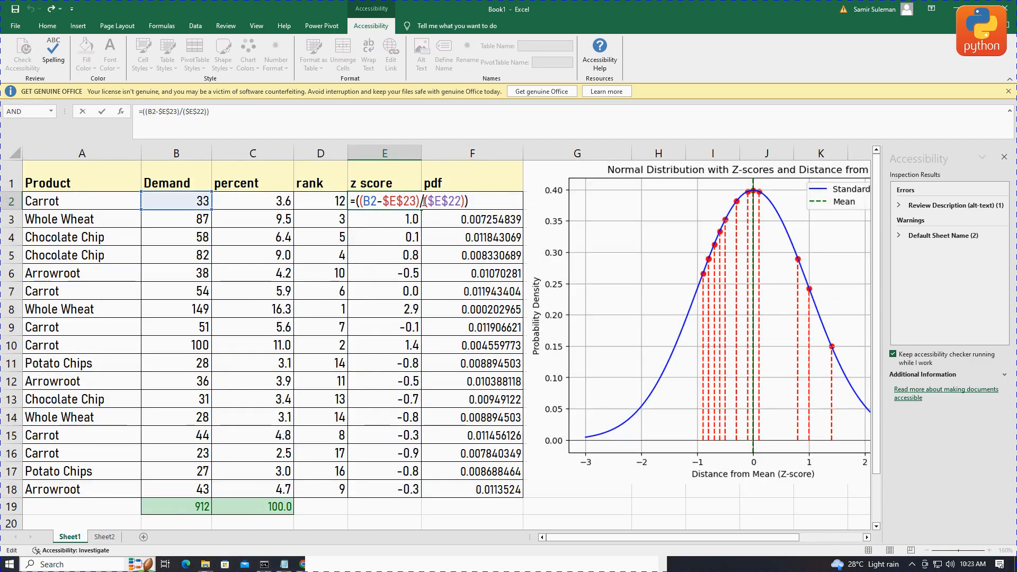
pyautogui.hotkey('ctrl', 'Return')
pyautogui.click(105, 537)
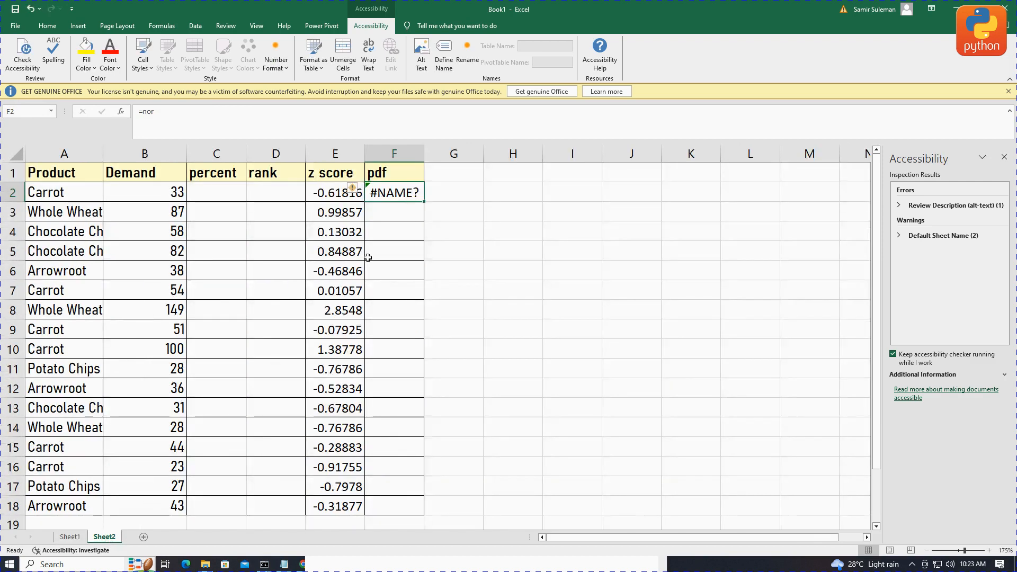
# Replace the contents of pdf cell F2 with the copied formula =NORM.DIST(B2,$E$23,$E$22,FALSE)
pyautogui.write('=nor')
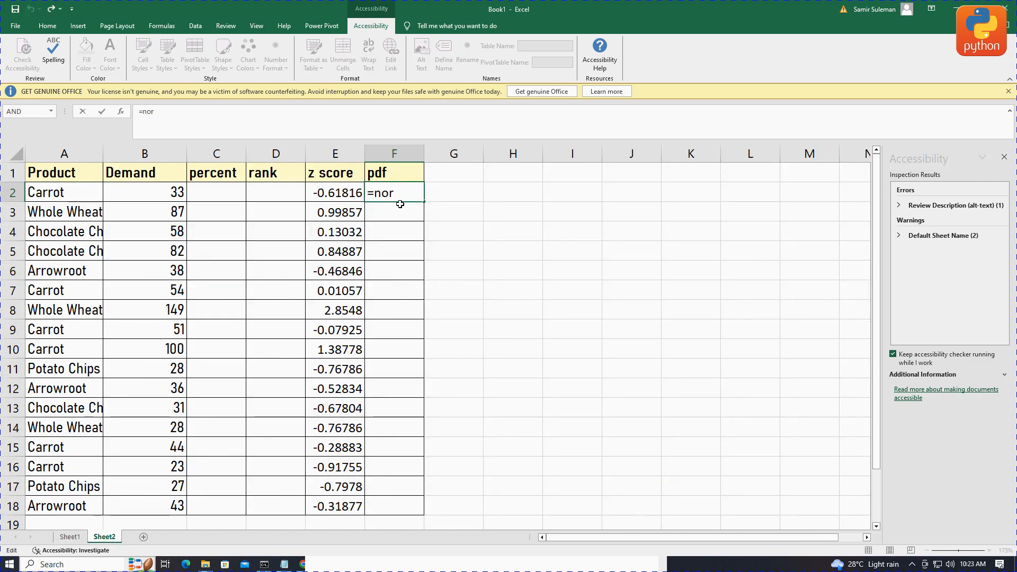
pyautogui.press('BackSpace')
pyautogui.press('BackSpace')
pyautogui.hotkey('ctrl', 'v')
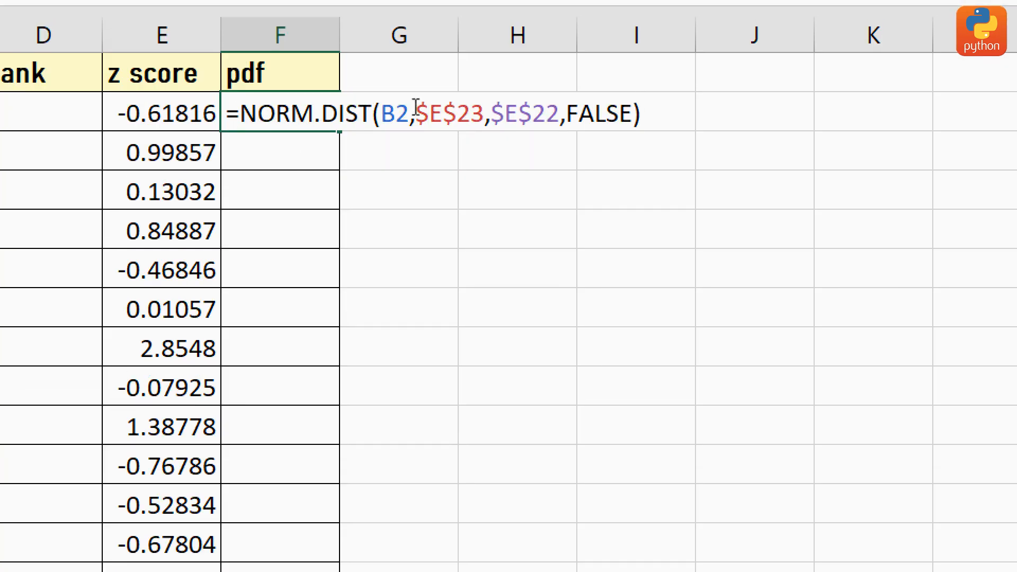
# Replace the mean argument $E$23 in the F2 NORM.DIST formula with a reference to the mean cell D20
pyautogui.moveTo(413, 114); pyautogui.dragTo(380, 114)
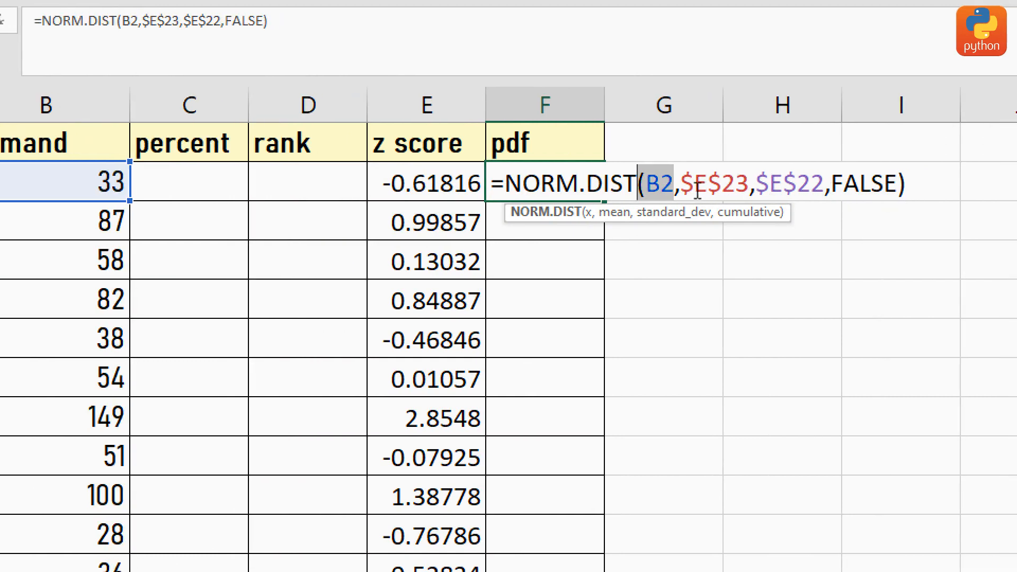
pyautogui.moveTo(682, 186); pyautogui.dragTo(751, 188)
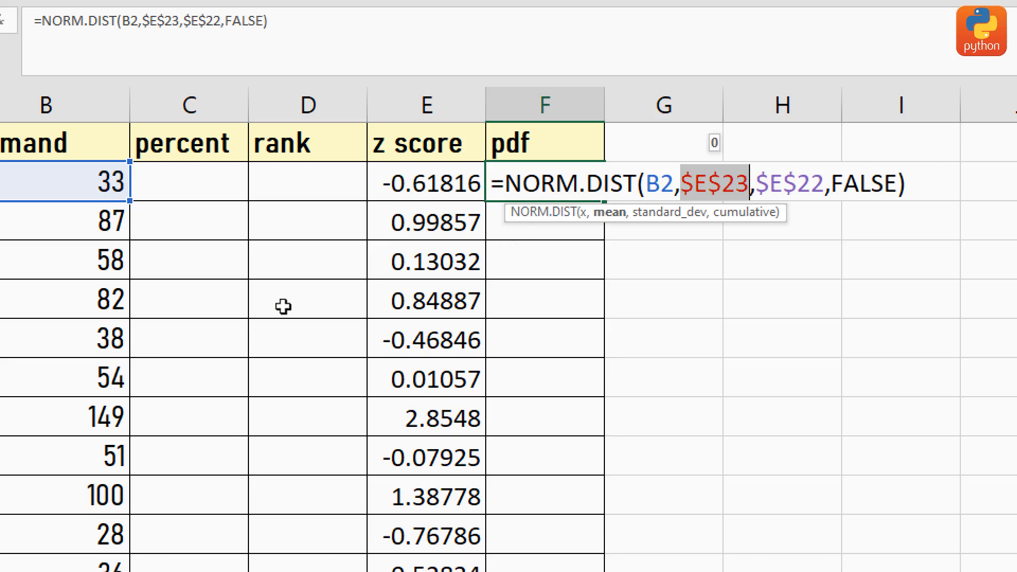
pyautogui.scroll(-3, 149, 420)
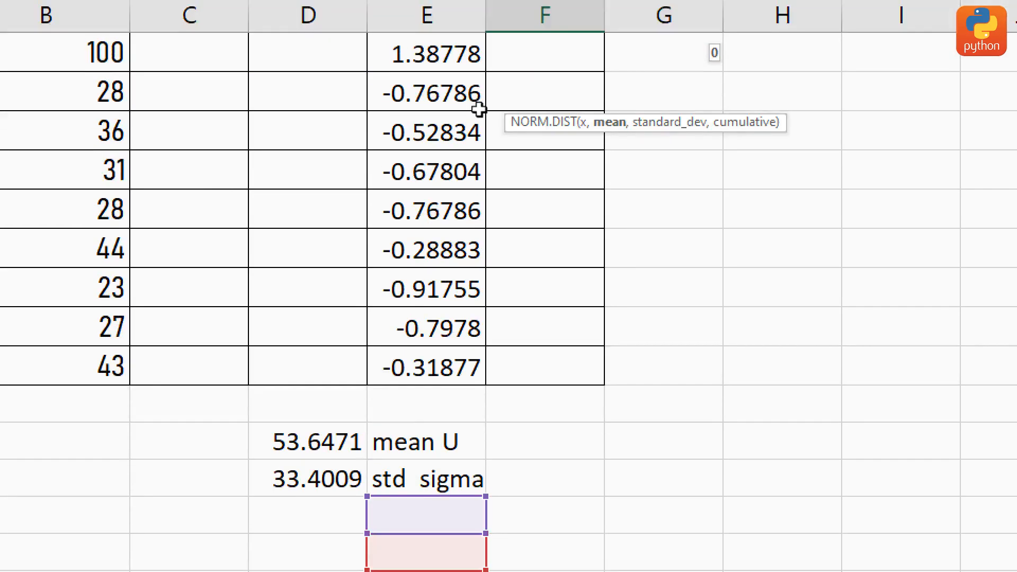
pyautogui.scroll(3, 545, 171)
pyautogui.press('BackSpace')
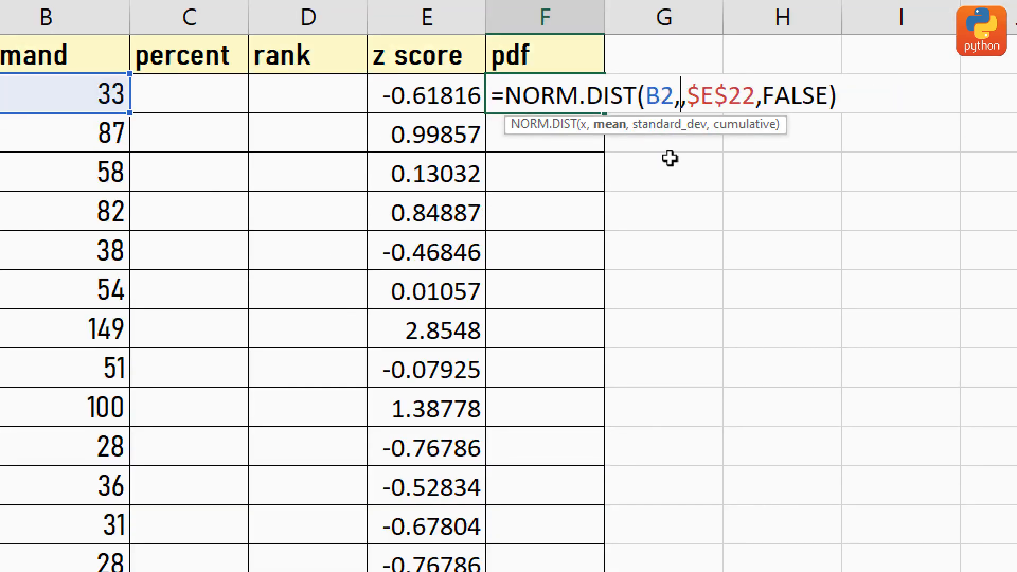
pyautogui.scroll(-4, 268, 479)
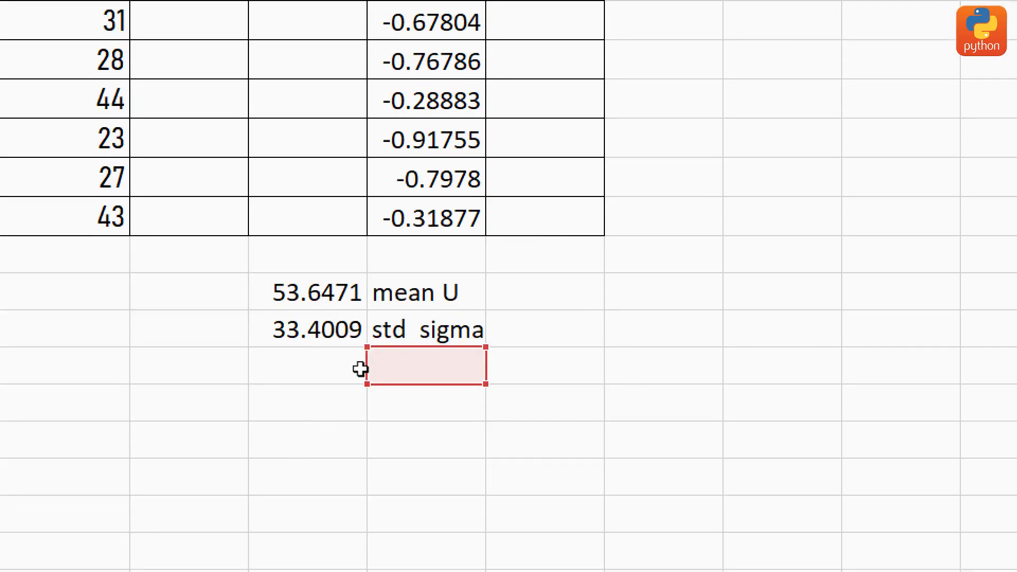
pyautogui.click(326, 298)
pyautogui.scroll(3, 779, 280)
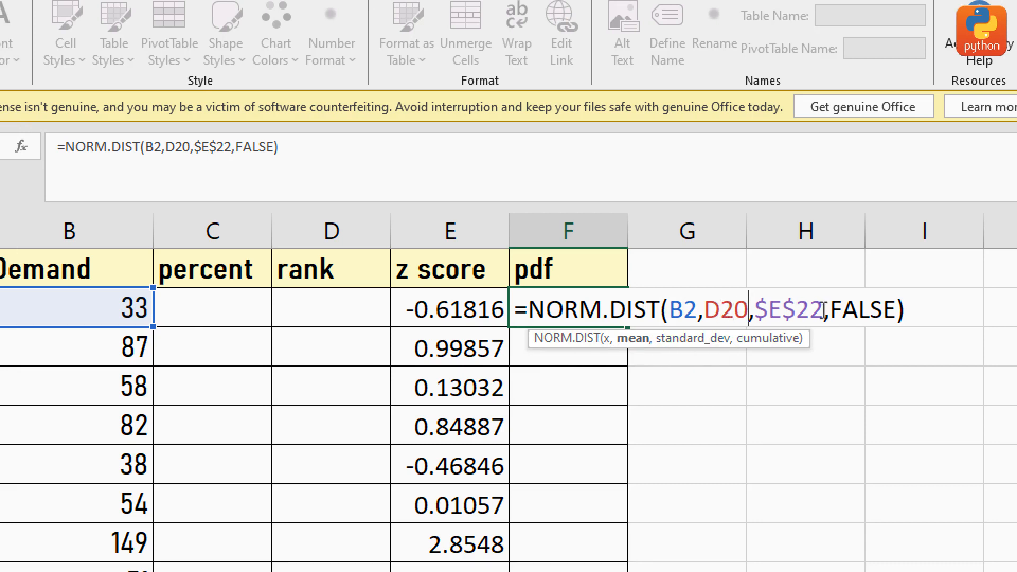
# Replace the standard_dev argument $E$22 in the F2 formula with a reference to the standard deviation cell D21
pyautogui.moveTo(823, 310); pyautogui.dragTo(761, 310)
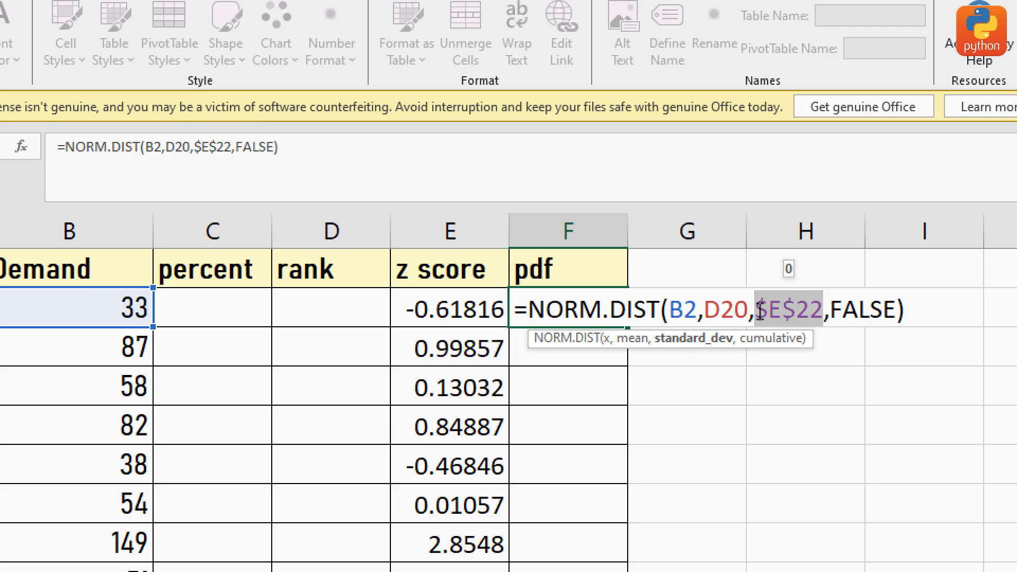
pyautogui.press('BackSpace')
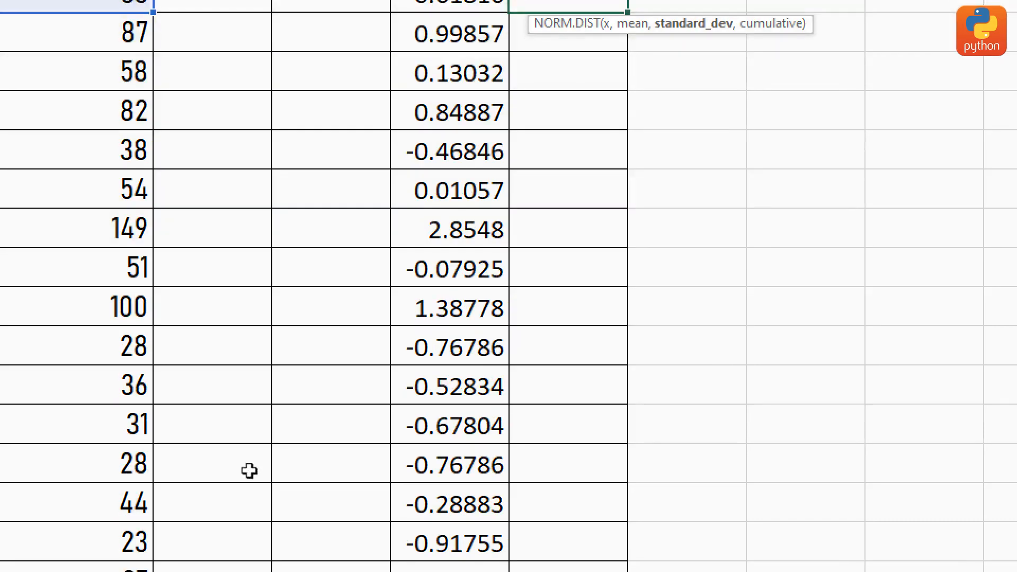
pyautogui.scroll(-4, 253, 440)
pyautogui.click(342, 240)
pyautogui.scroll(5, 689, 111)
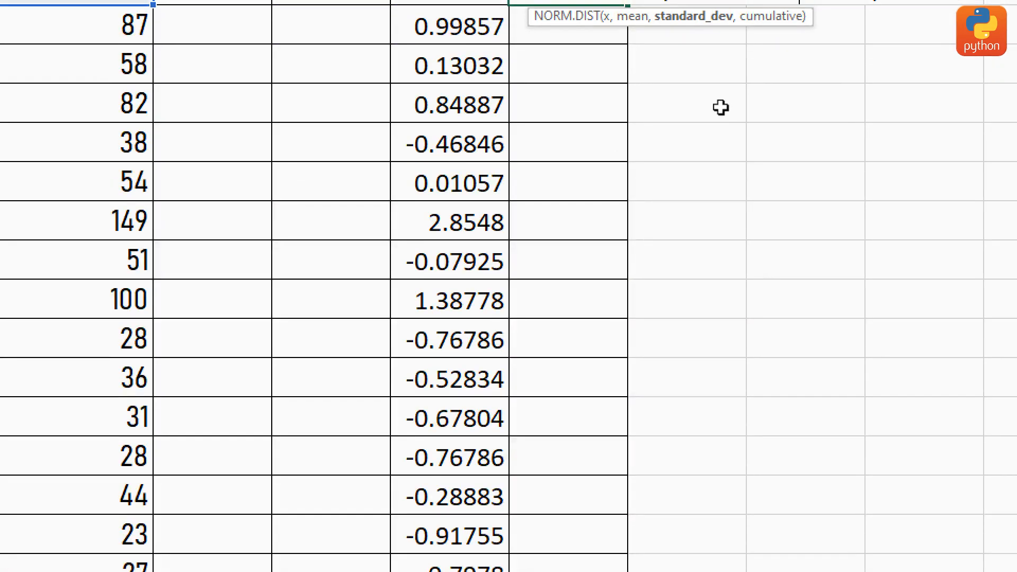
# Make the mean and standard deviation references in the F2 NORM.DIST formula absolute as $D$20 and $D$21
pyautogui.click(706, 57)
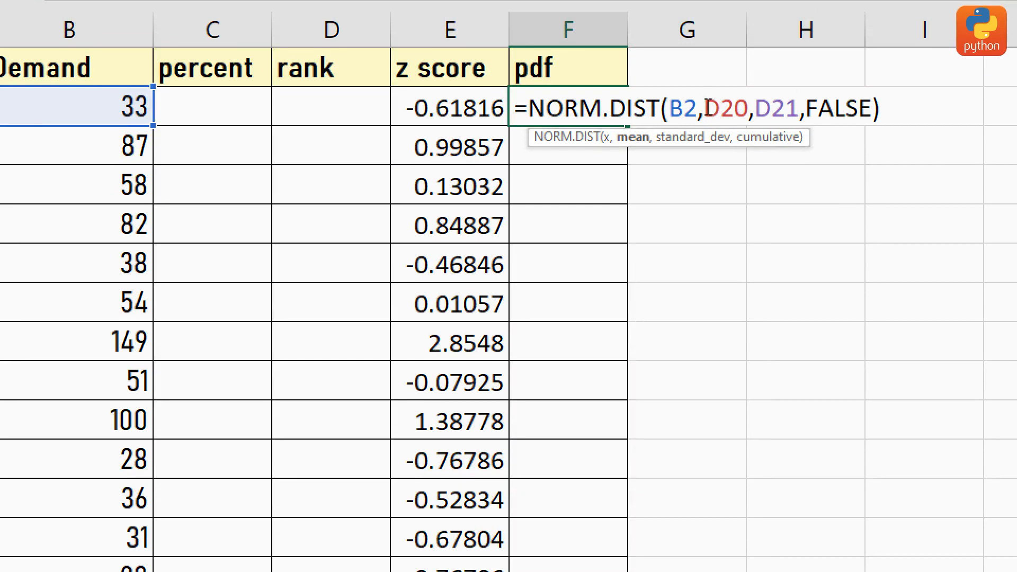
pyautogui.write('$D')
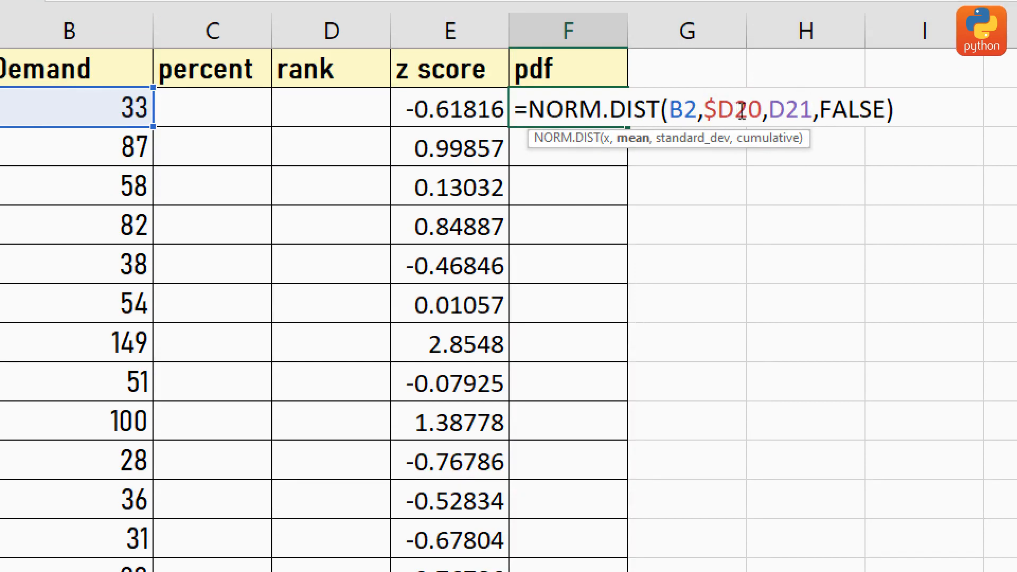
pyautogui.write('$')
pyautogui.press('Right')
pyautogui.press('Right')
pyautogui.press('Right')
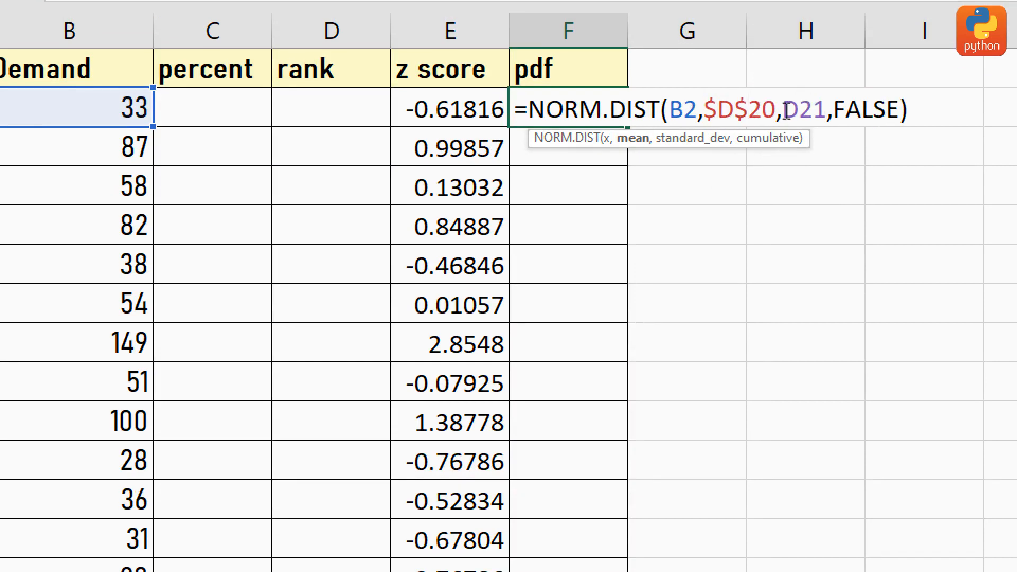
pyautogui.write('$')
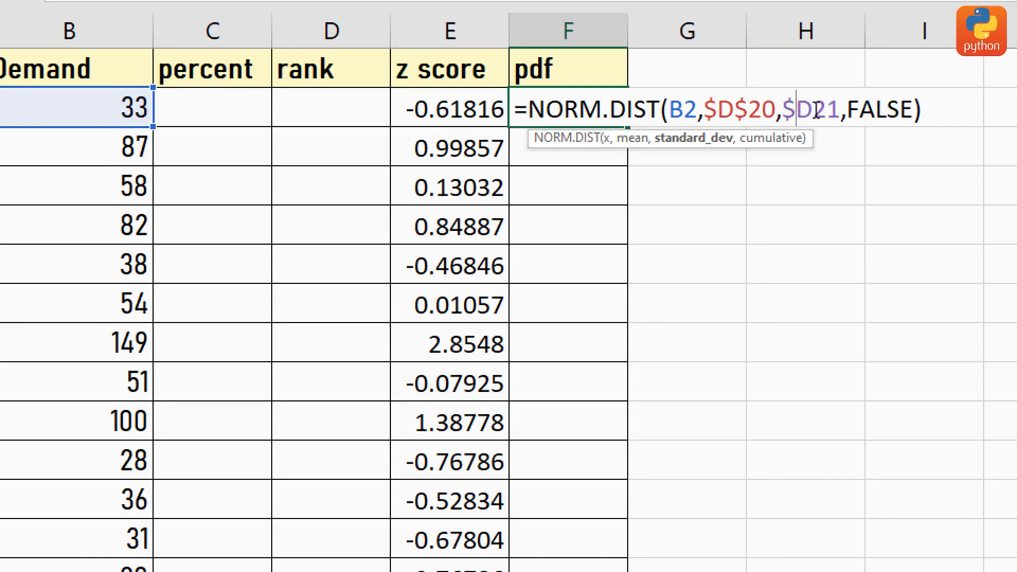
pyautogui.click(818, 109)
pyautogui.write('$')
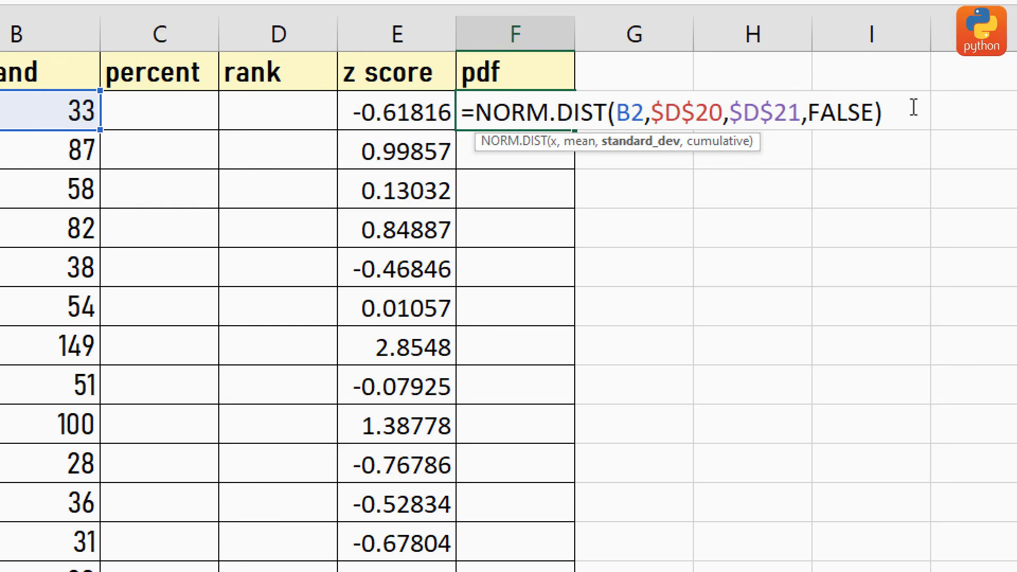
# Commit the NORM.DIST formula in pdf cell F2 and fill it down the column through F18
pyautogui.click(914, 108)
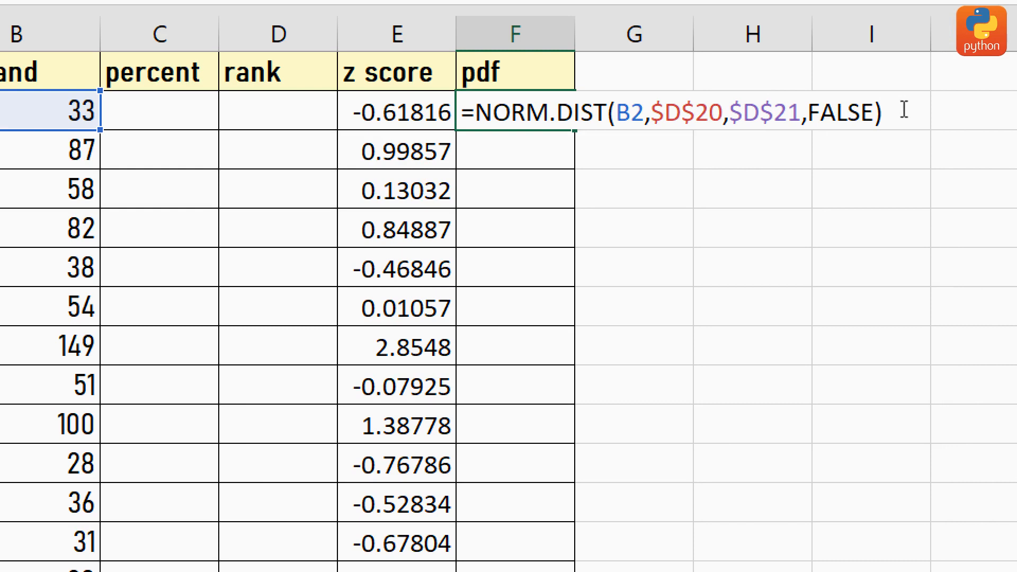
pyautogui.press('Return')
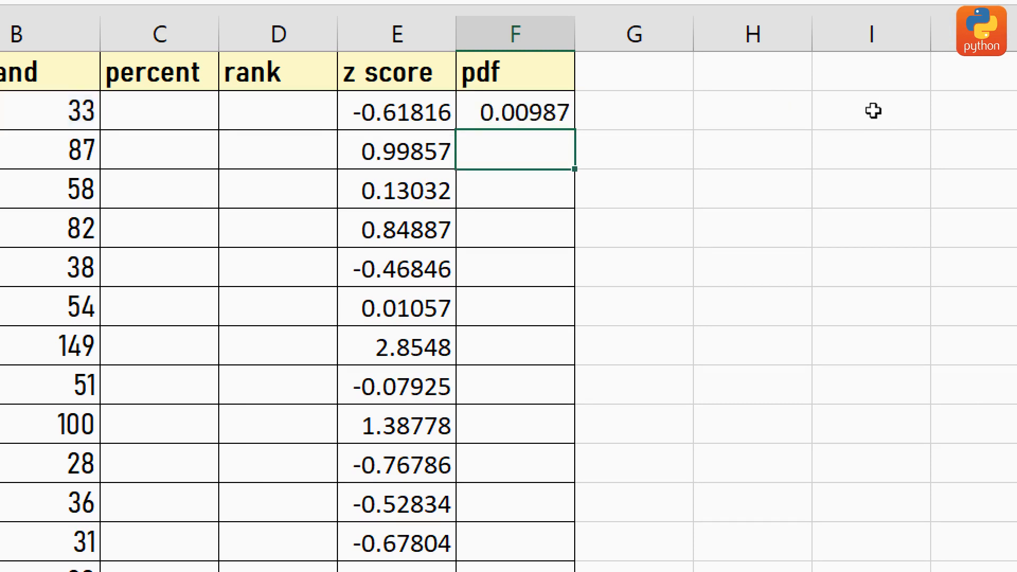
pyautogui.click(527, 114)
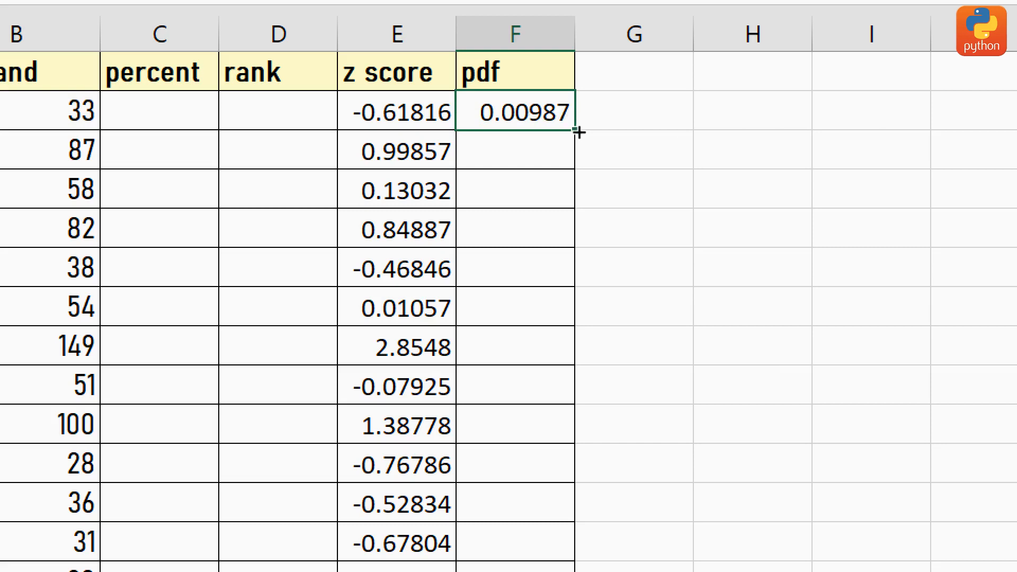
pyautogui.moveTo(575, 137); pyautogui.dragTo(538, 546)
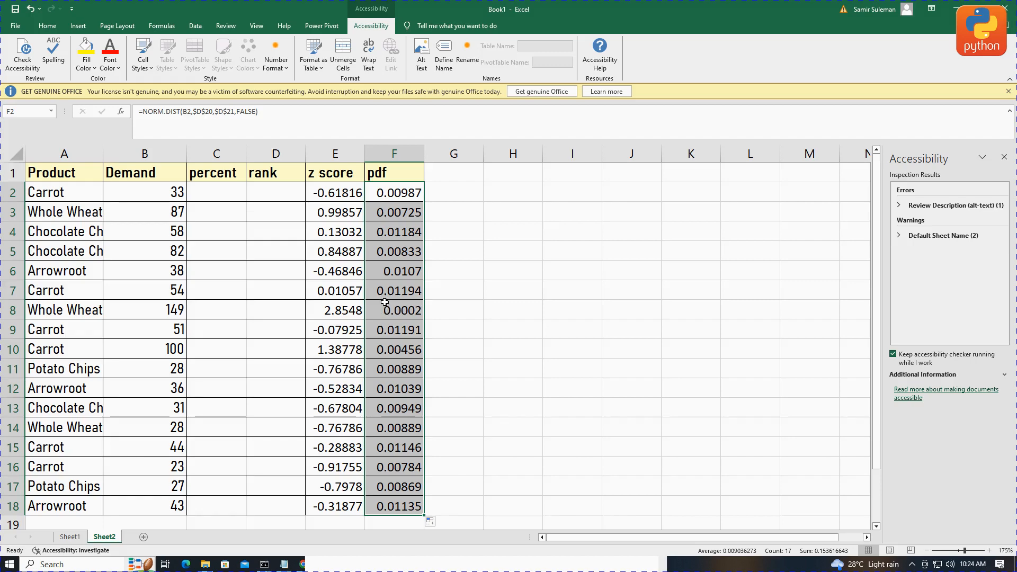
# Review the z score and pdf columns together with the mean and standard deviation below the table
pyautogui.click(328, 355)
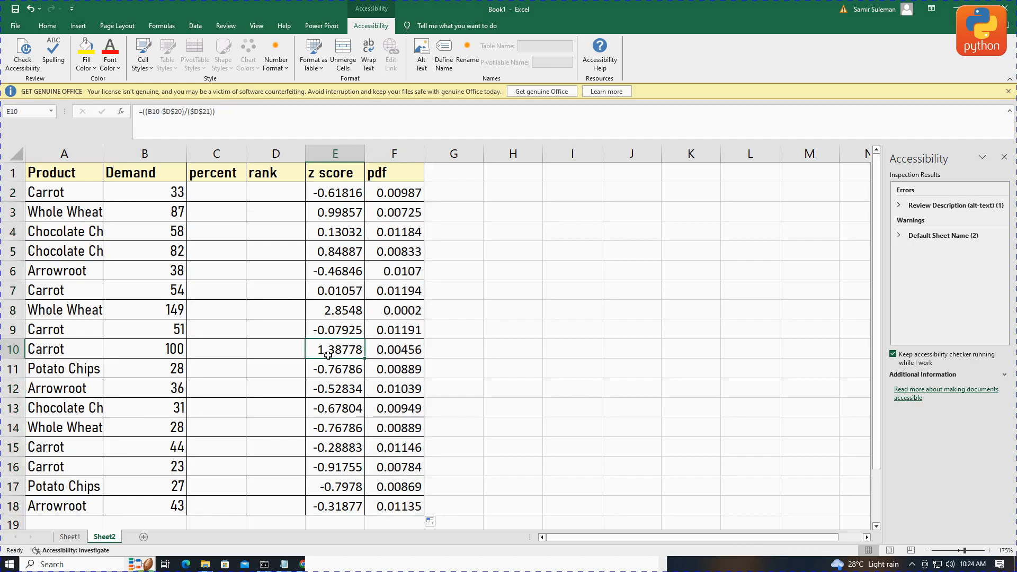
pyautogui.scroll(-1, 322, 361)
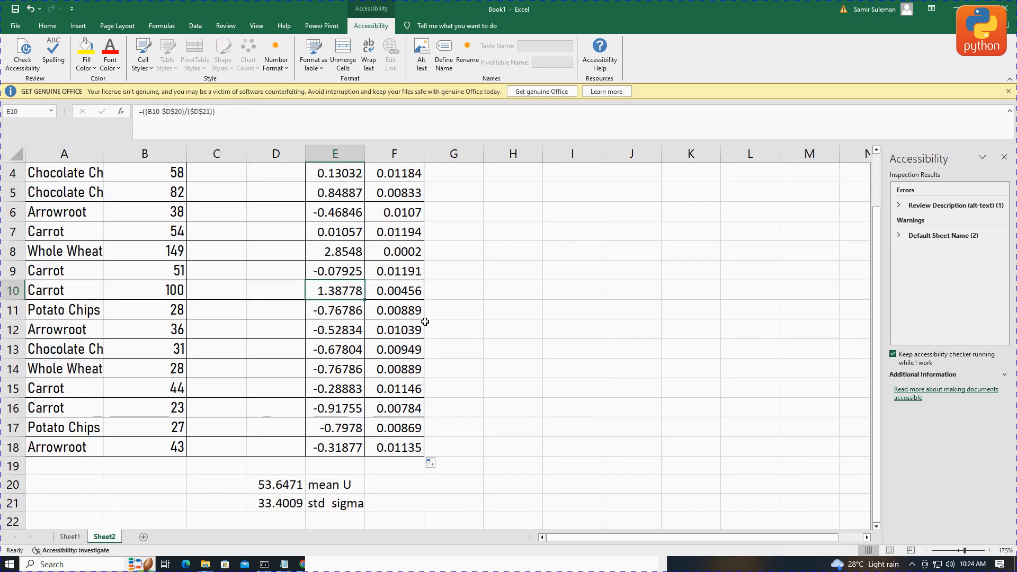
pyautogui.scroll(1, 390, 388)
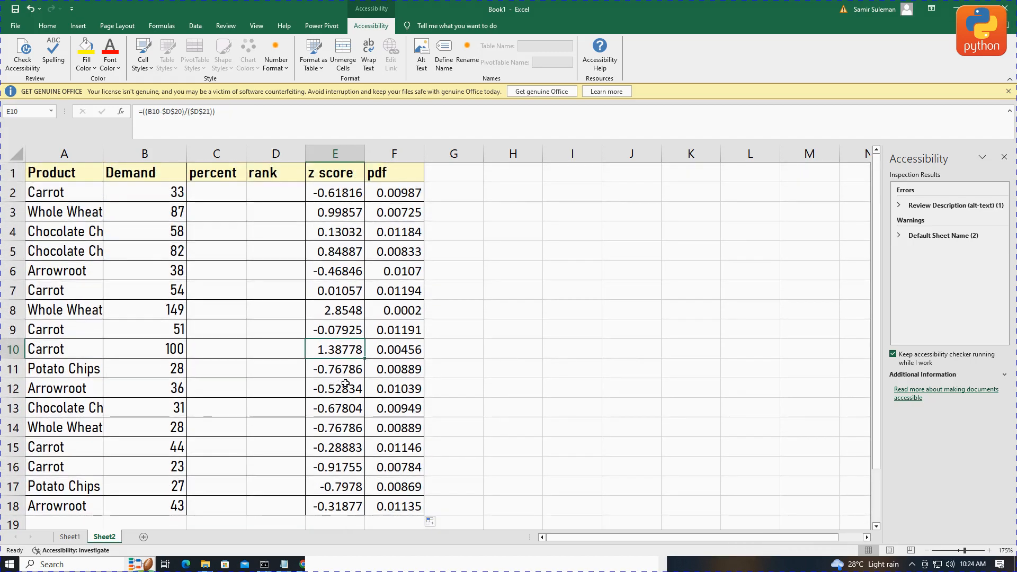
pyautogui.scroll(-1, 362, 374)
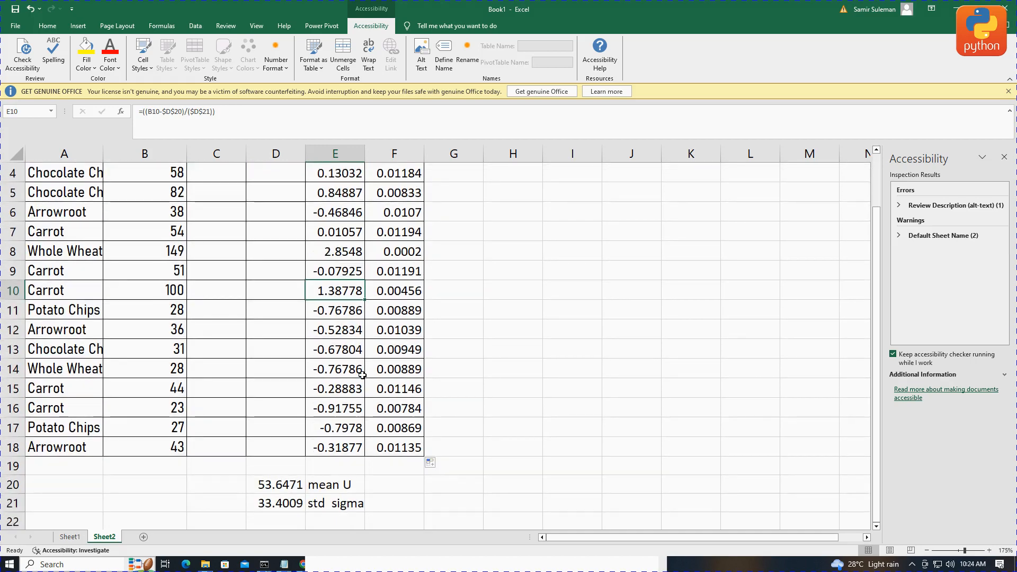
pyautogui.scroll(1, 363, 375)
pyautogui.scroll(-1, 343, 383)
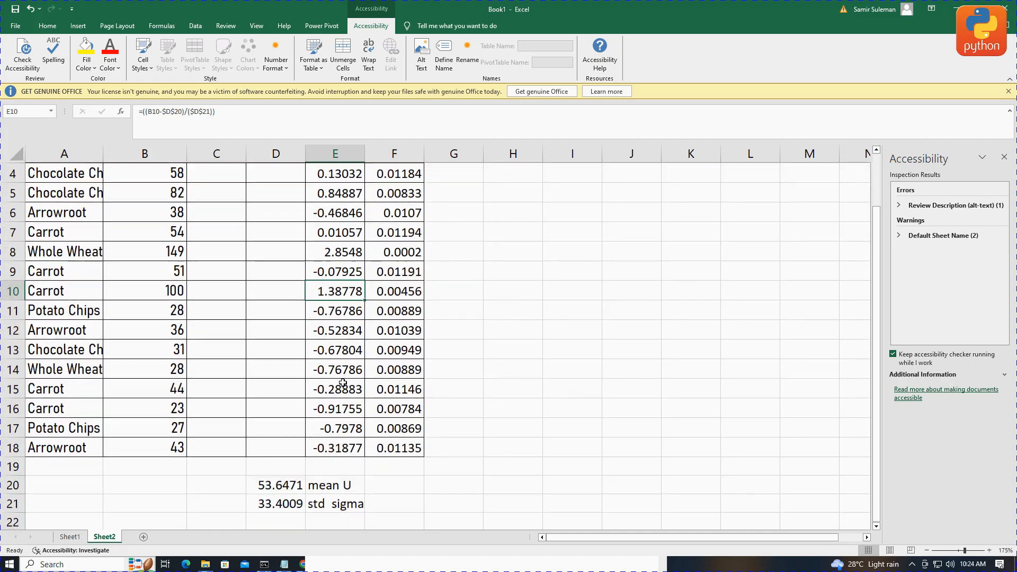
pyautogui.scroll(1, 343, 383)
# Examine individual z-scores in column E from row 2 to row 18 for unusually large deviations
pyautogui.click(337, 195)
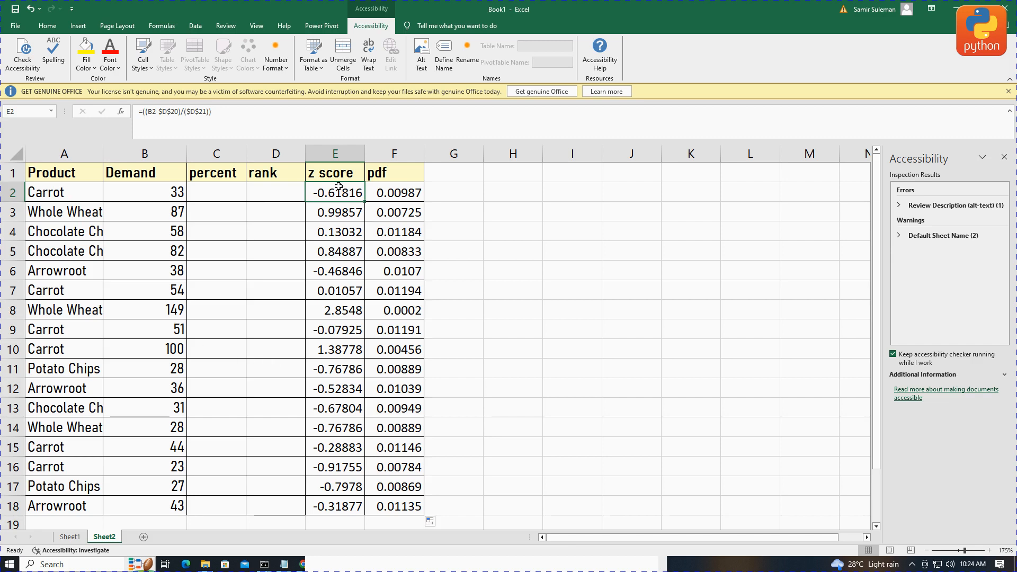
pyautogui.moveTo(339, 190); pyautogui.dragTo(343, 217)
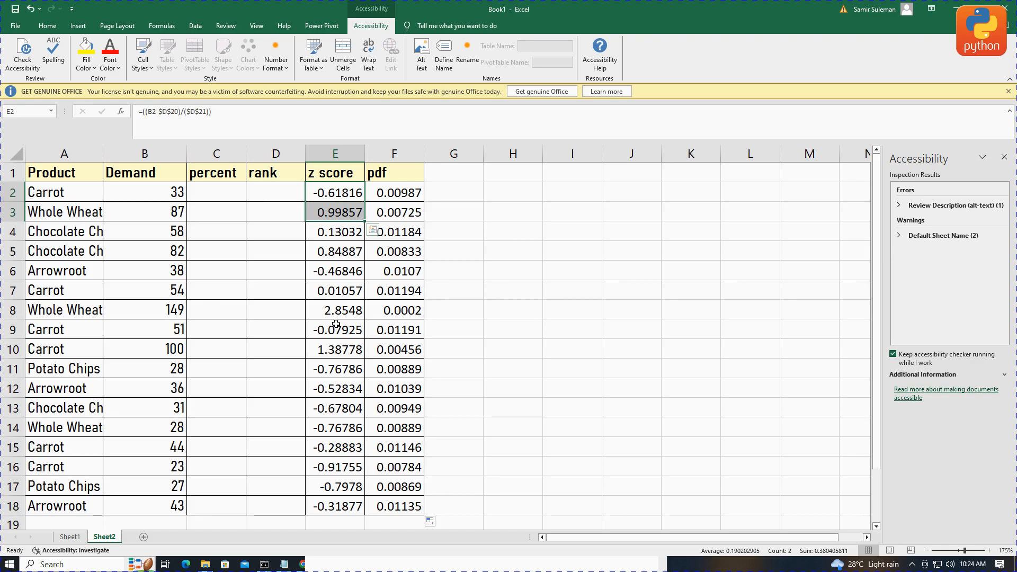
pyautogui.scroll(-1, 330, 434)
pyautogui.scroll(1, 318, 442)
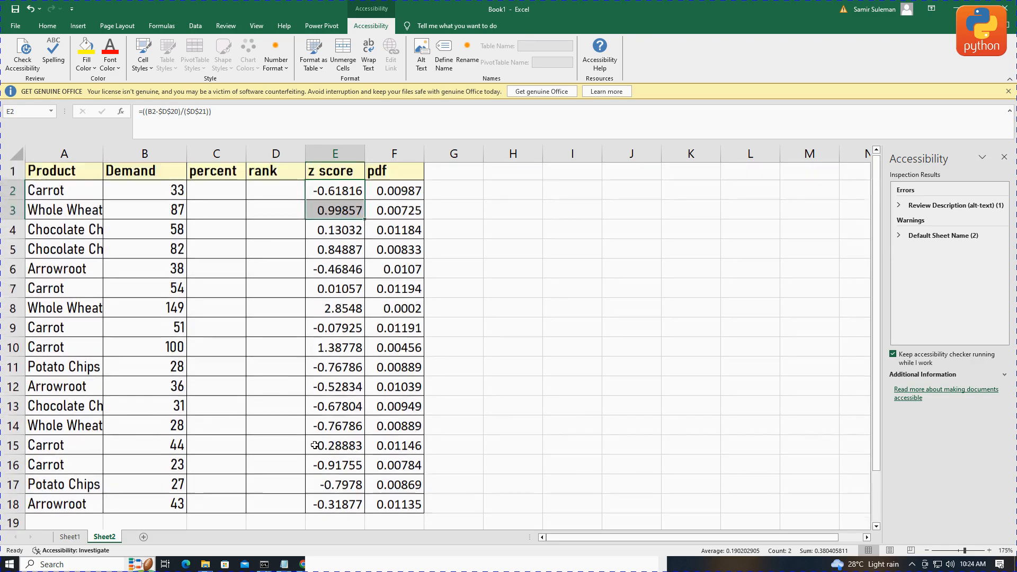
pyautogui.click(324, 330)
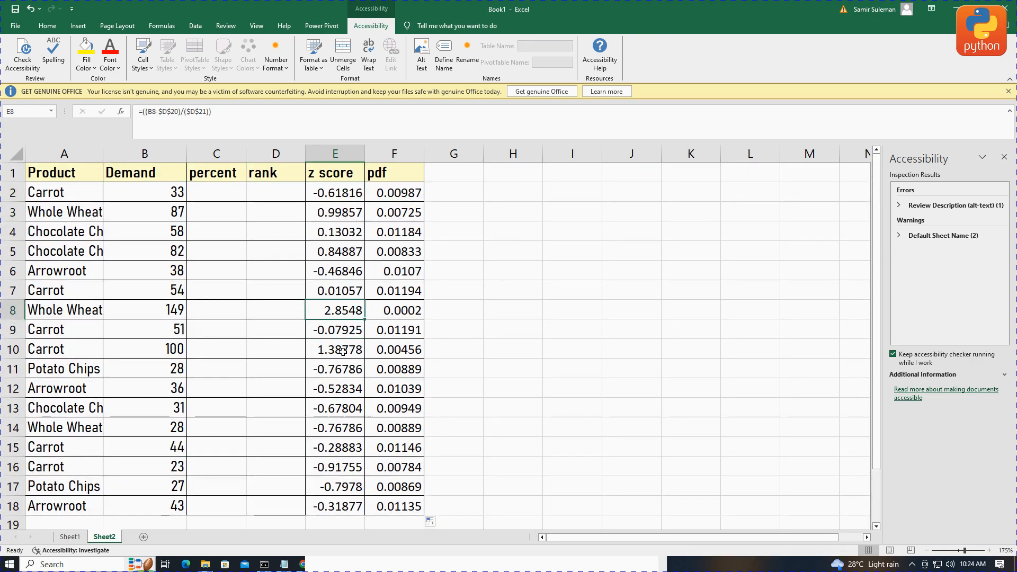
pyautogui.click(338, 427)
pyautogui.click(339, 467)
pyautogui.click(338, 487)
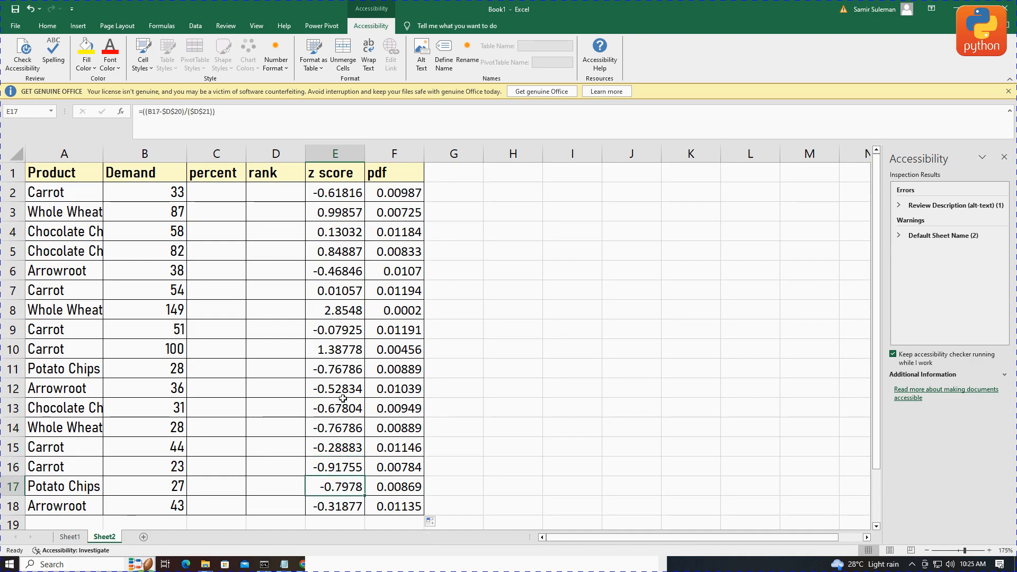
pyautogui.click(339, 408)
pyautogui.click(338, 290)
pyautogui.click(336, 249)
pyautogui.click(335, 212)
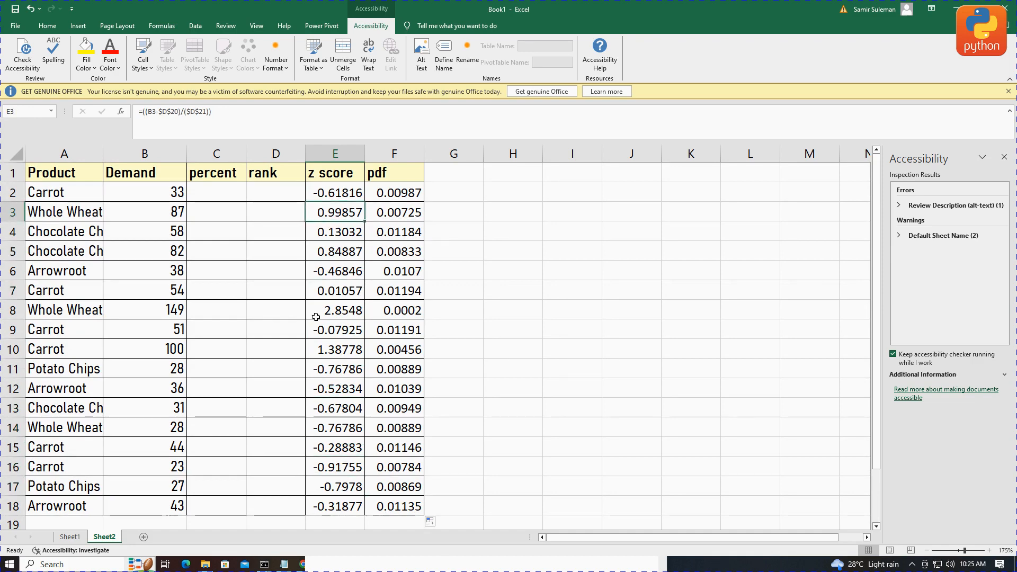
pyautogui.scroll(-1, 314, 257)
pyautogui.scroll(1, 248, 264)
# Compare the demand values in column B with their z-scores, focusing on rows 8 and 10
pyautogui.moveTo(167, 195); pyautogui.dragTo(162, 451)
pyautogui.click(156, 394)
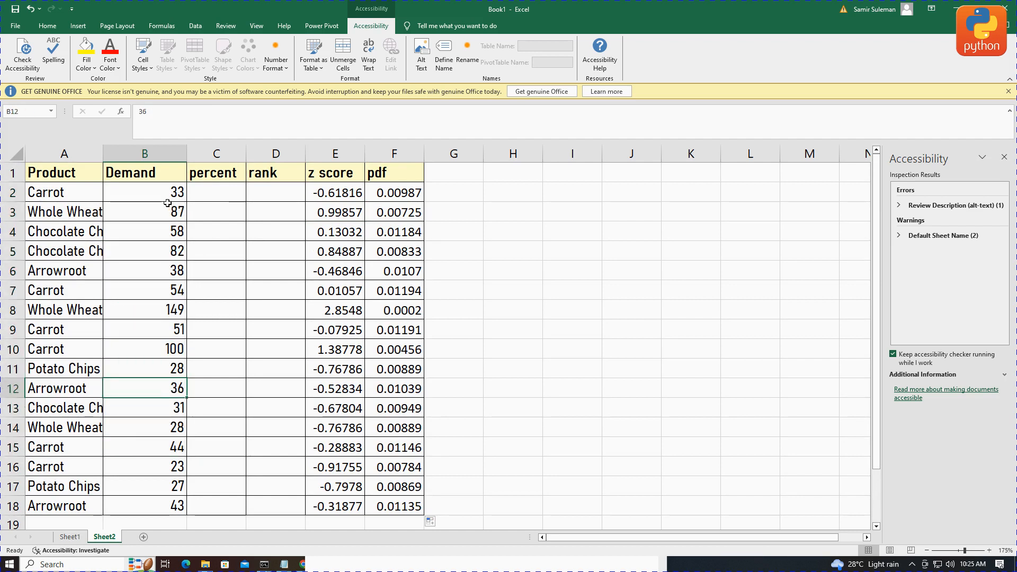
pyautogui.moveTo(167, 195); pyautogui.dragTo(168, 297)
pyautogui.click(166, 312)
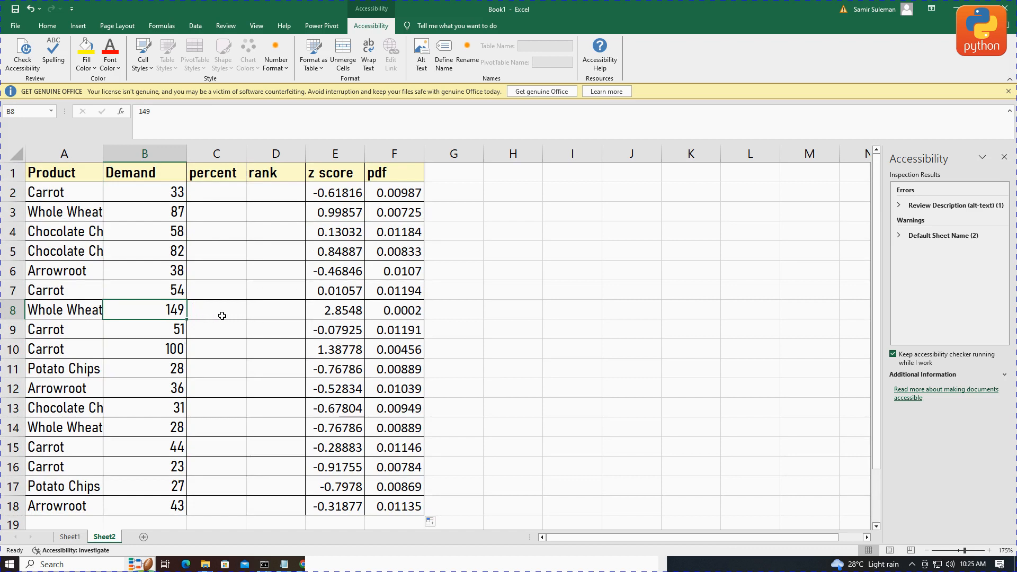
pyautogui.click(336, 313)
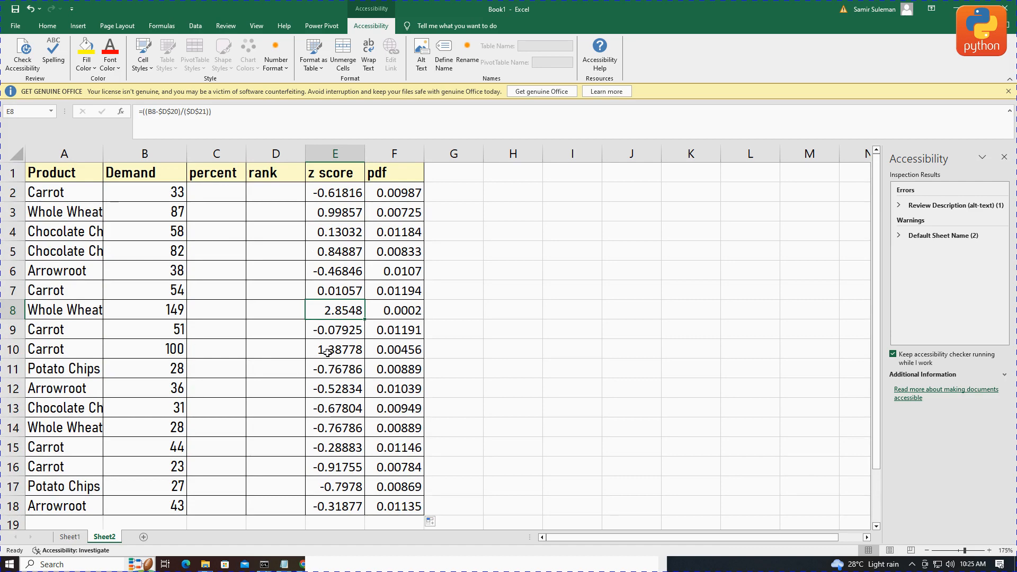
pyautogui.click(345, 351)
pyautogui.scroll(-2, 177, 448)
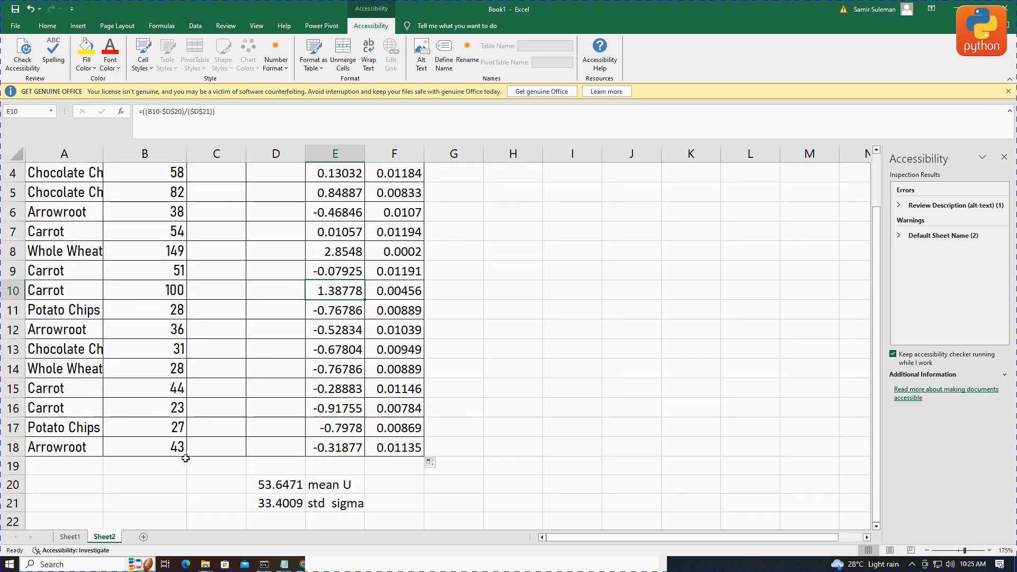
pyautogui.scroll(2, 201, 445)
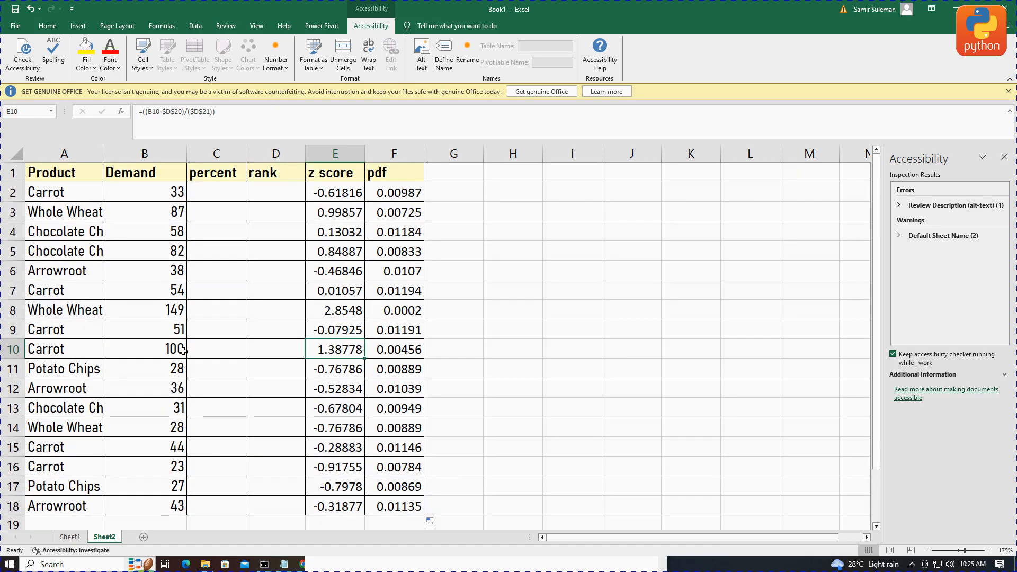
pyautogui.click(171, 309)
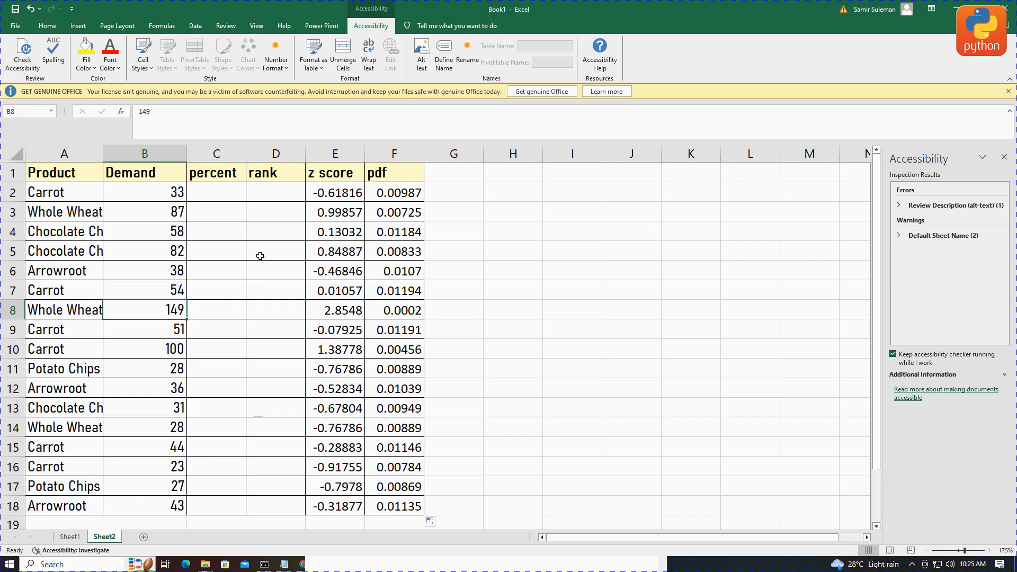
pyautogui.click(344, 197)
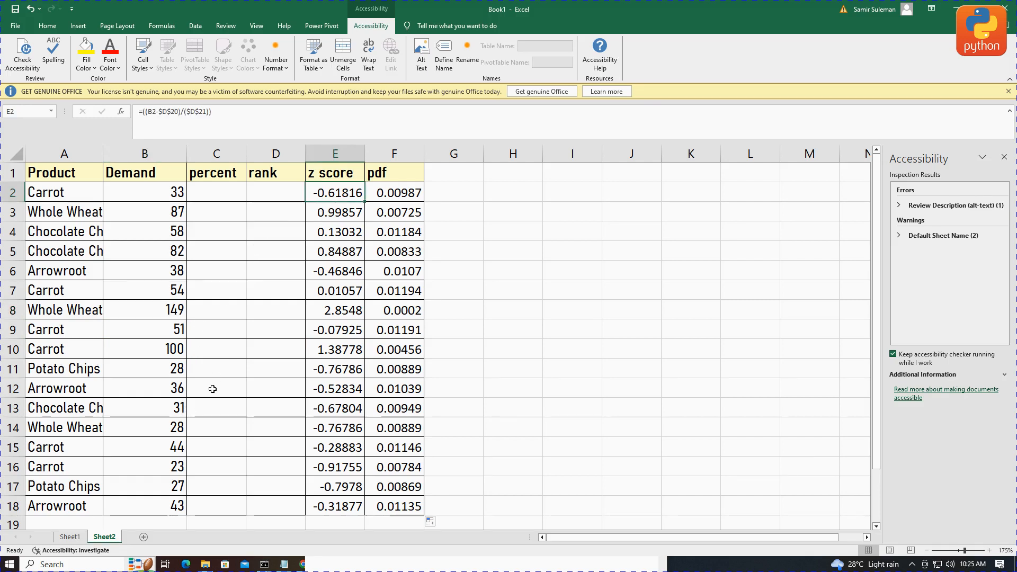
# Add a test record in row 19 with product Arrowroot and a demand of 500
pyautogui.scroll(-1, 213, 391)
pyautogui.scroll(-5, 214, 391)
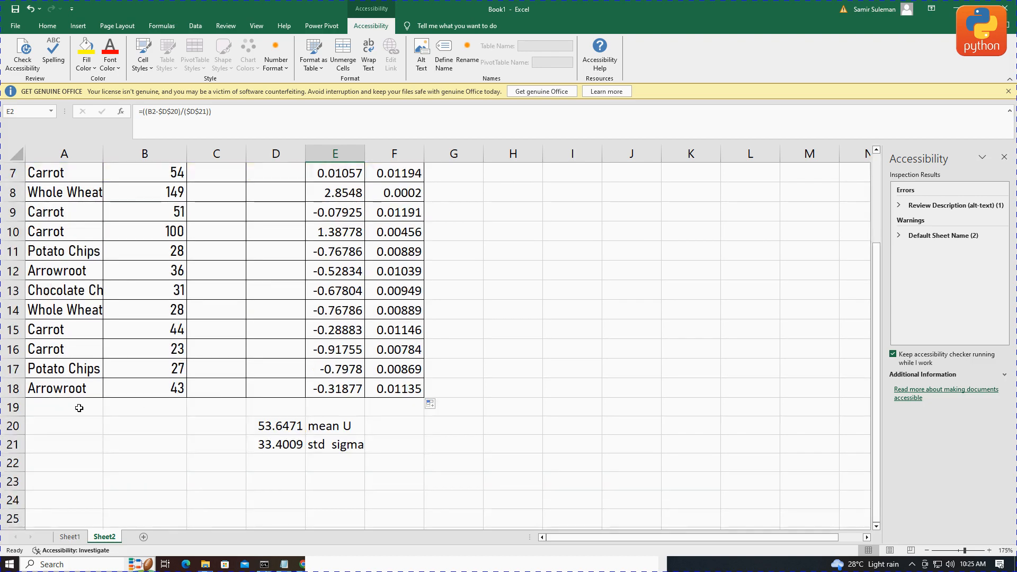
pyautogui.click(79, 408)
pyautogui.write('Arrowroot')
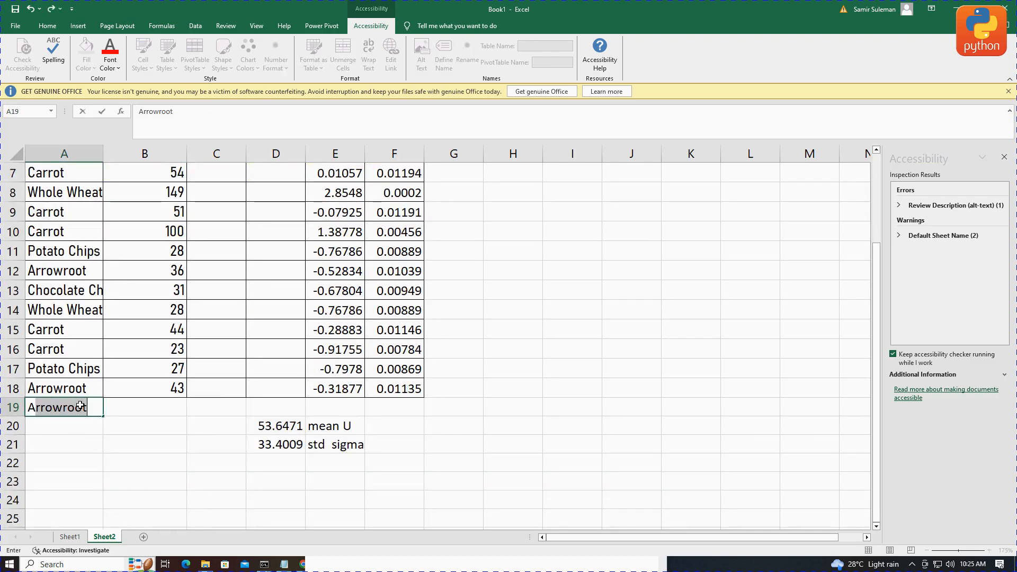
pyautogui.click(169, 405)
pyautogui.write('500')
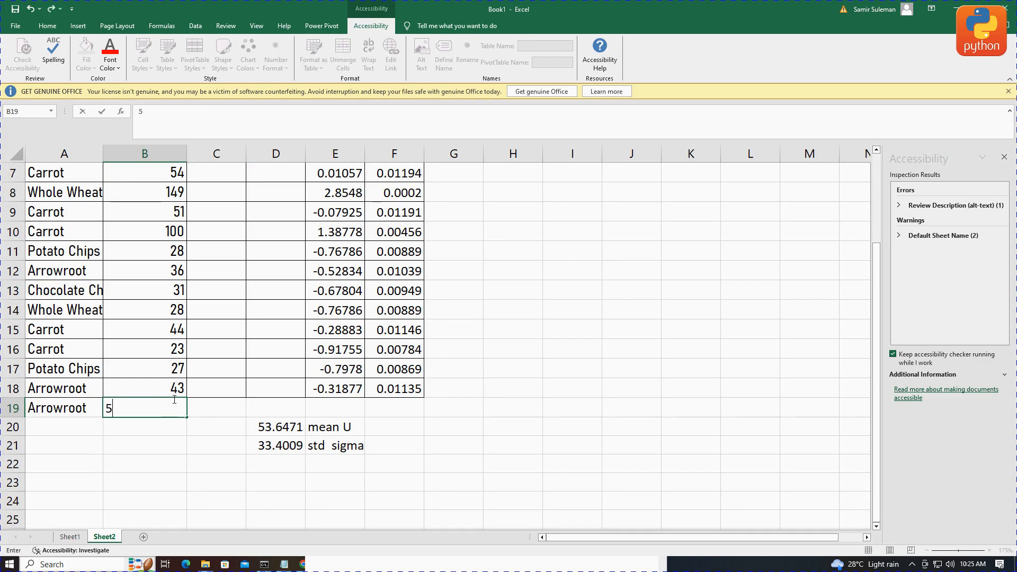
pyautogui.click(226, 404)
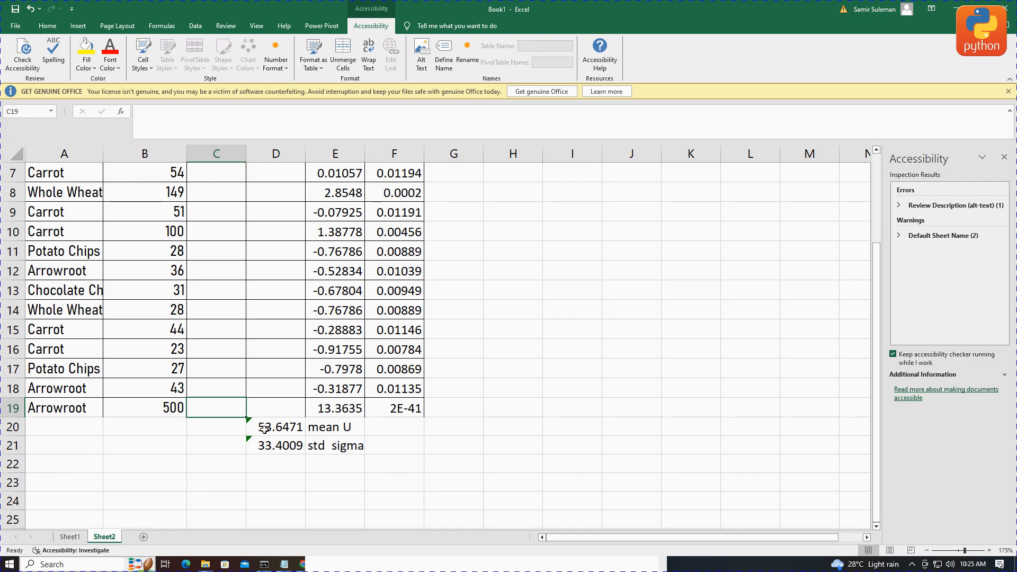
# Inspect the z-score formula in E19 for the added Arrowroot row and its cell references
pyautogui.scroll(2, 272, 417)
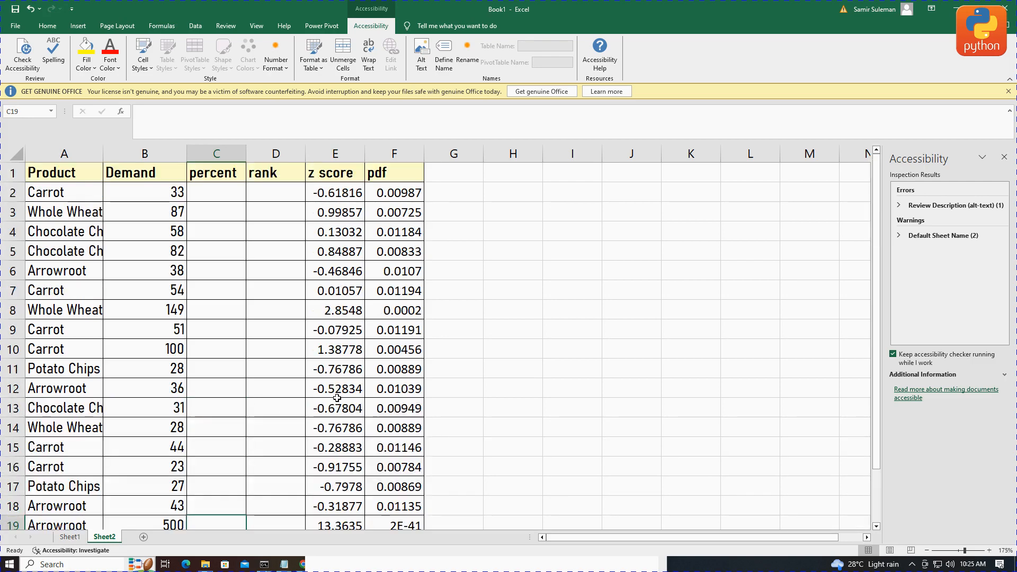
pyautogui.scroll(-2, 204, 401)
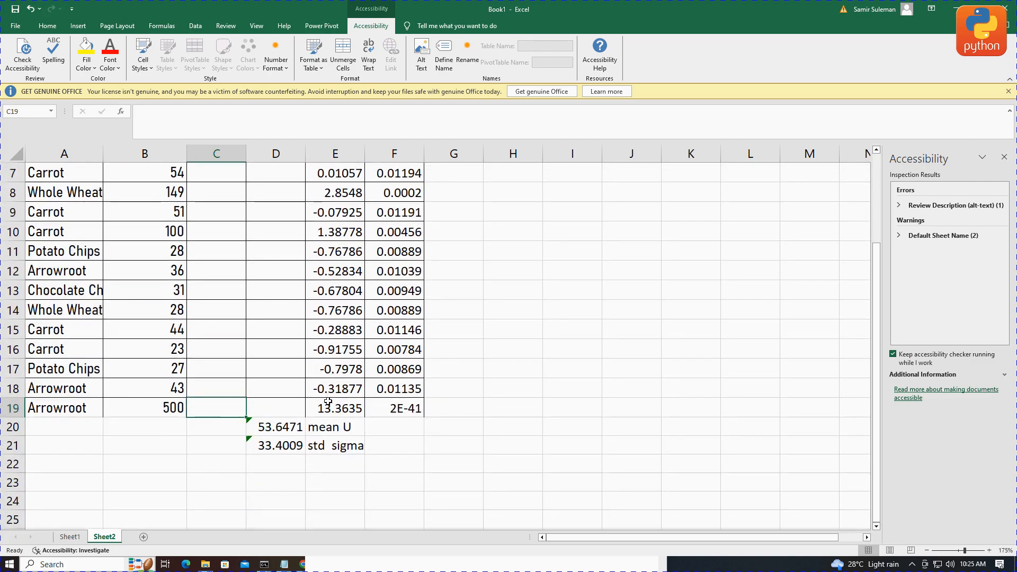
pyautogui.click(333, 407)
pyautogui.doubleClick(335, 408)
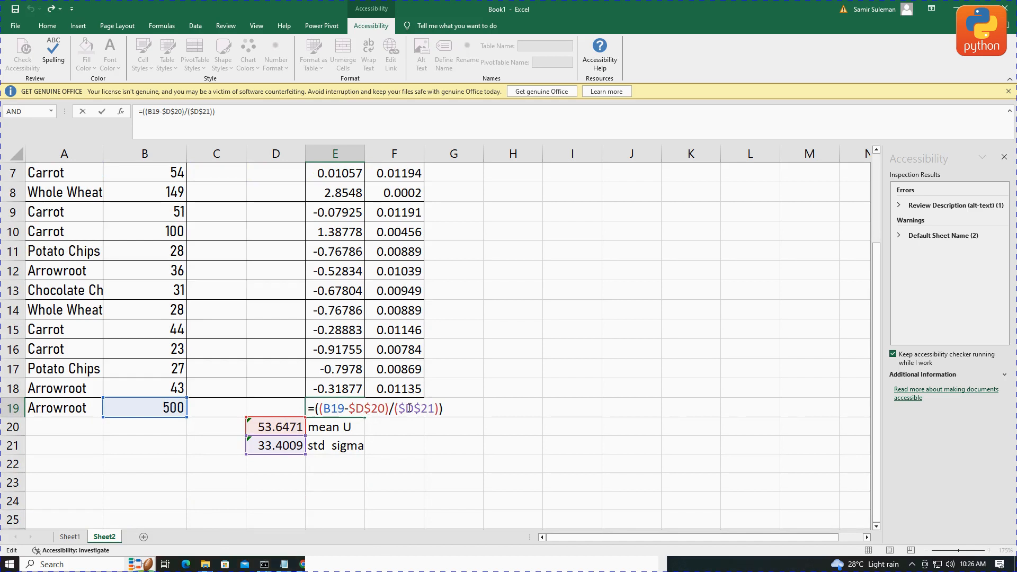
pyautogui.press('Return')
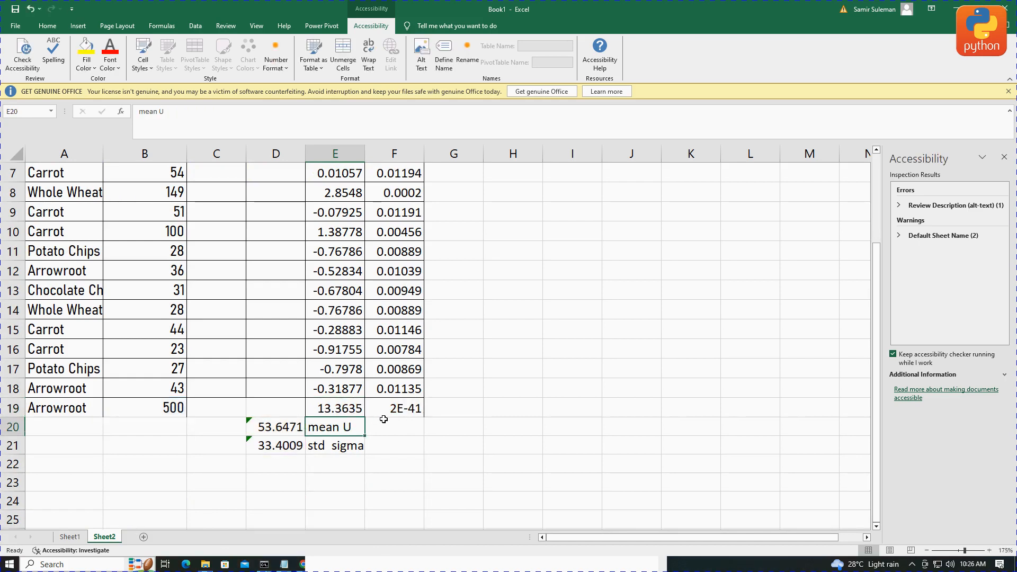
# Set the demand of the Arrowroot record in B19 to 200 and check its z-score
pyautogui.doubleClick(173, 408)
pyautogui.press('BackSpace')
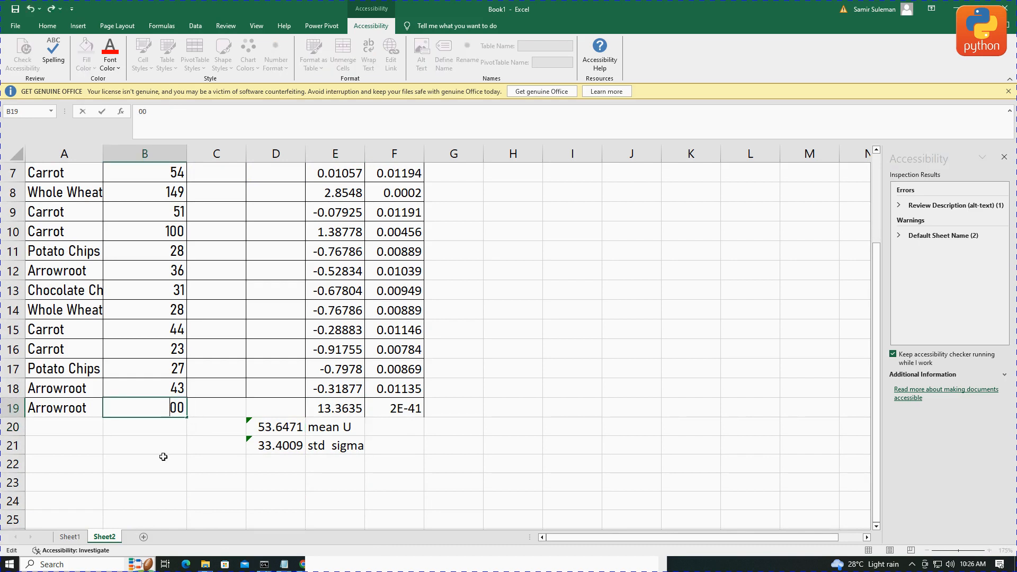
pyautogui.press('Return')
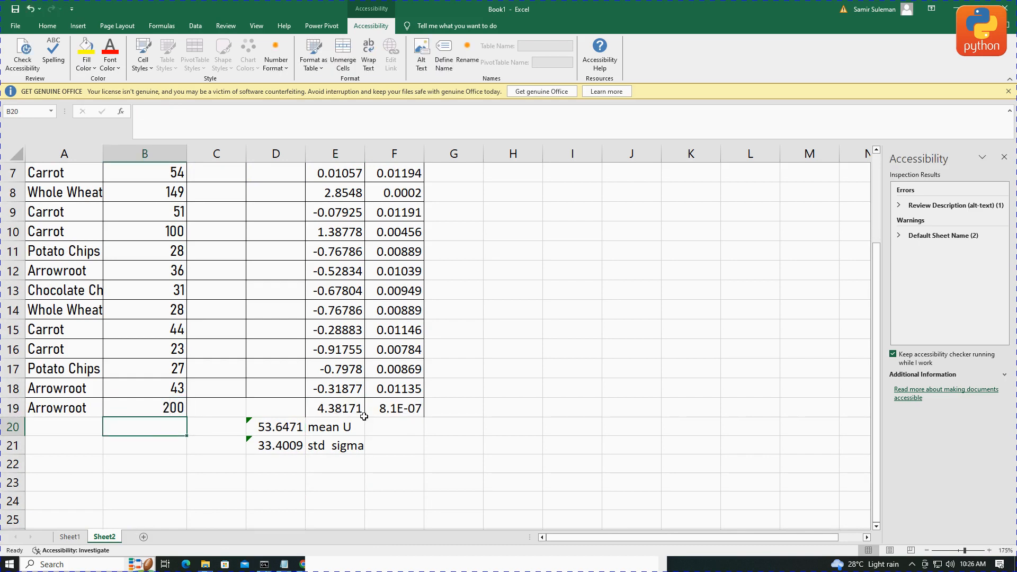
pyautogui.click(344, 411)
# Set the demand of the Arrowroot record in B19 to 150
pyautogui.doubleClick(173, 408)
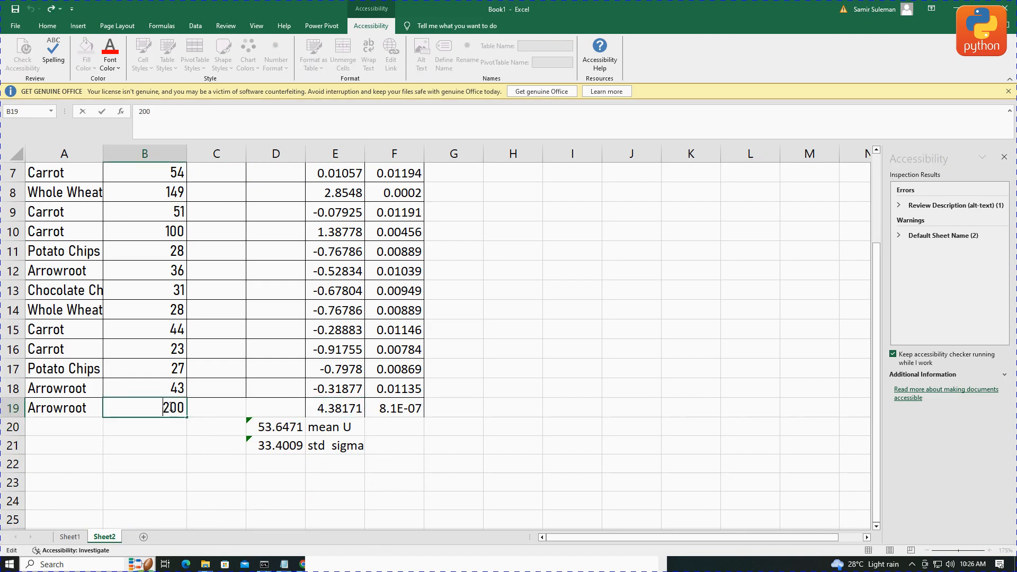
pyautogui.press('BackSpace')
pyautogui.write('15')
pyautogui.press('Delete')
pyautogui.press('Return')
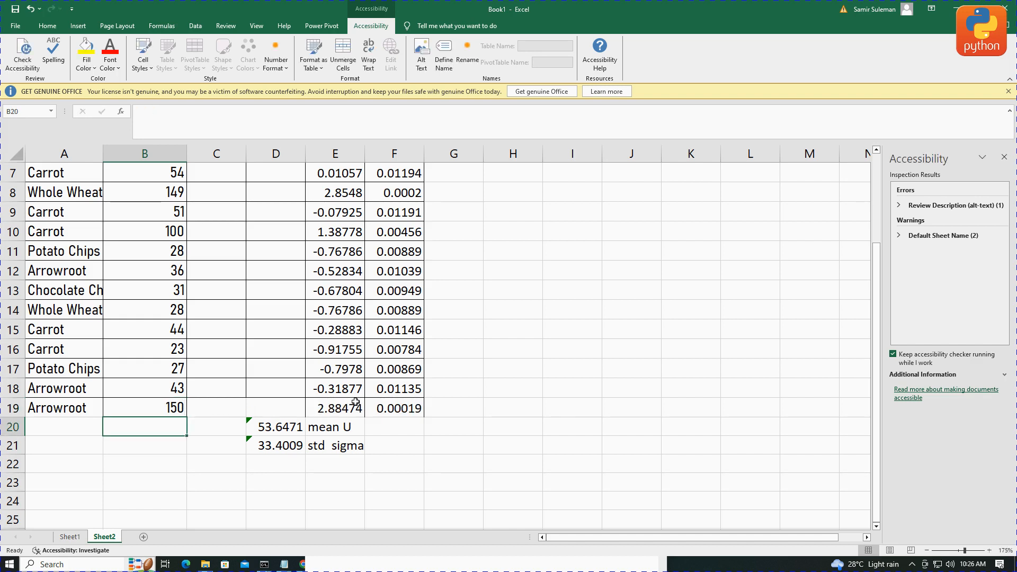
# Set the demand of the Arrowroot record in B19 to 190 and check its z-score
pyautogui.click(323, 408)
pyautogui.doubleClick(167, 408)
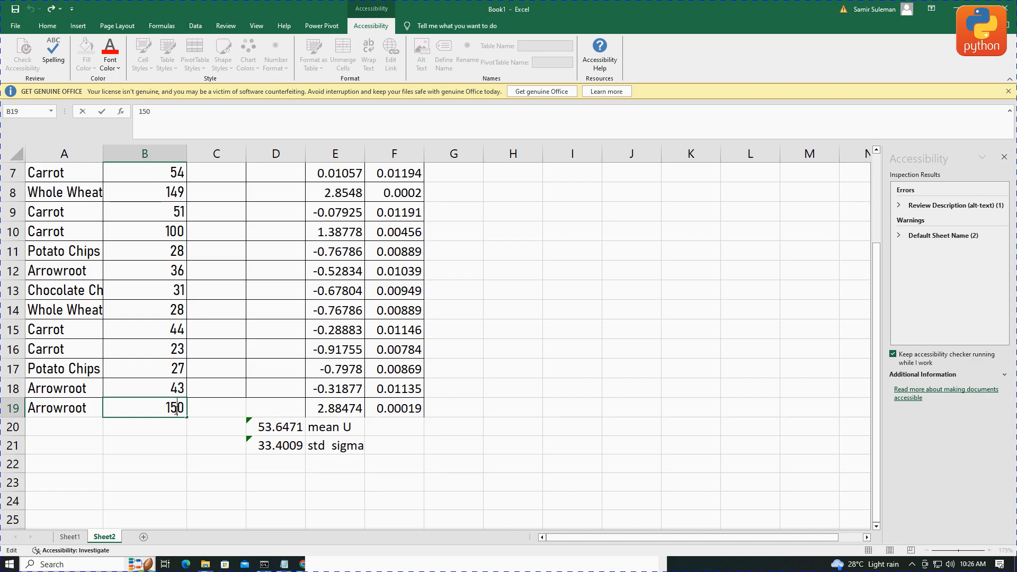
pyautogui.press('BackSpace')
pyautogui.write('9')
pyautogui.press('Return')
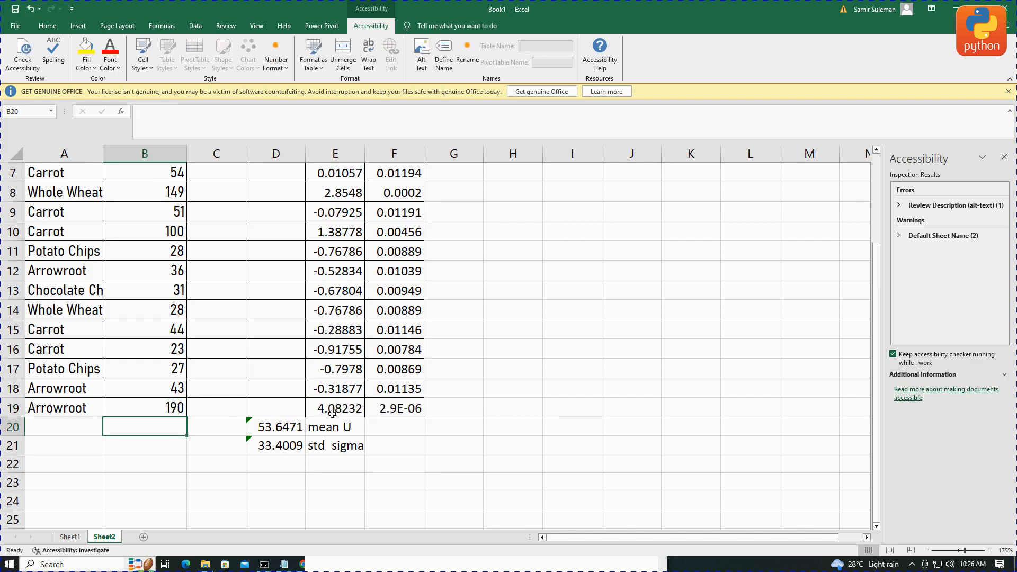
pyautogui.click(315, 409)
# Set the demand of the Arrowroot record in B19 to 10
pyautogui.click(181, 408)
pyautogui.scroll(2, 188, 334)
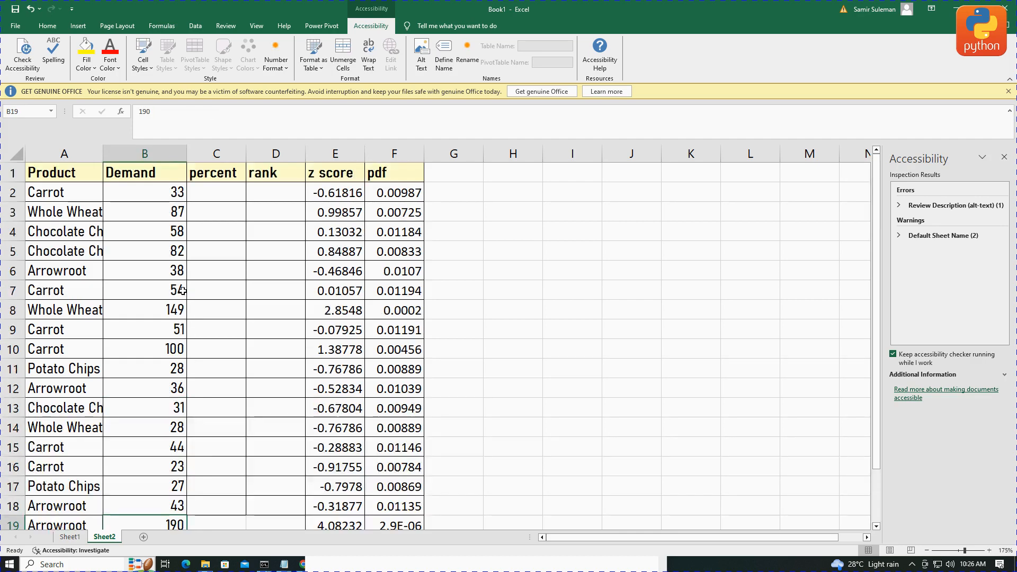
pyautogui.scroll(-3, 177, 338)
pyautogui.doubleClick(178, 351)
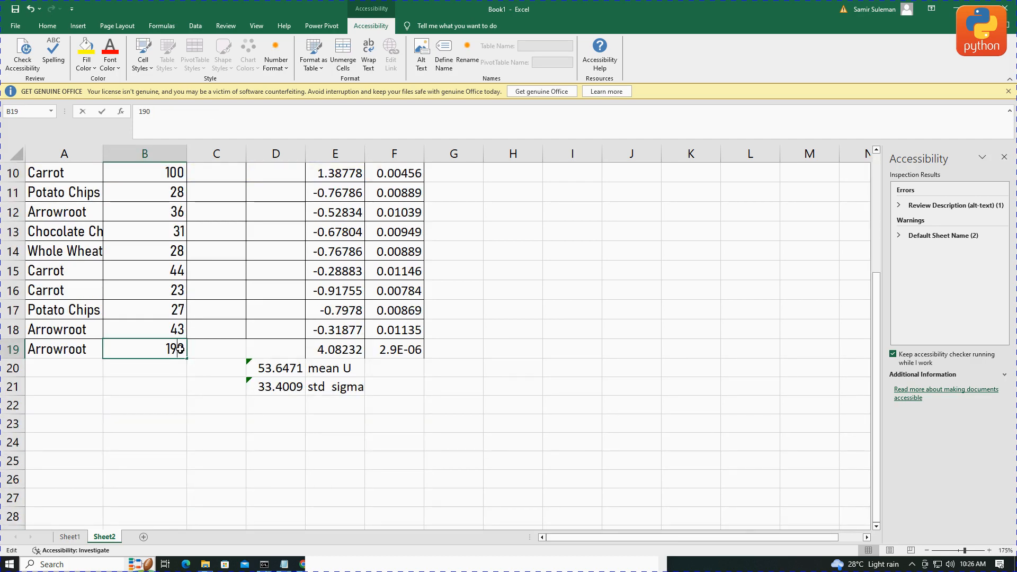
pyautogui.press('BackSpace')
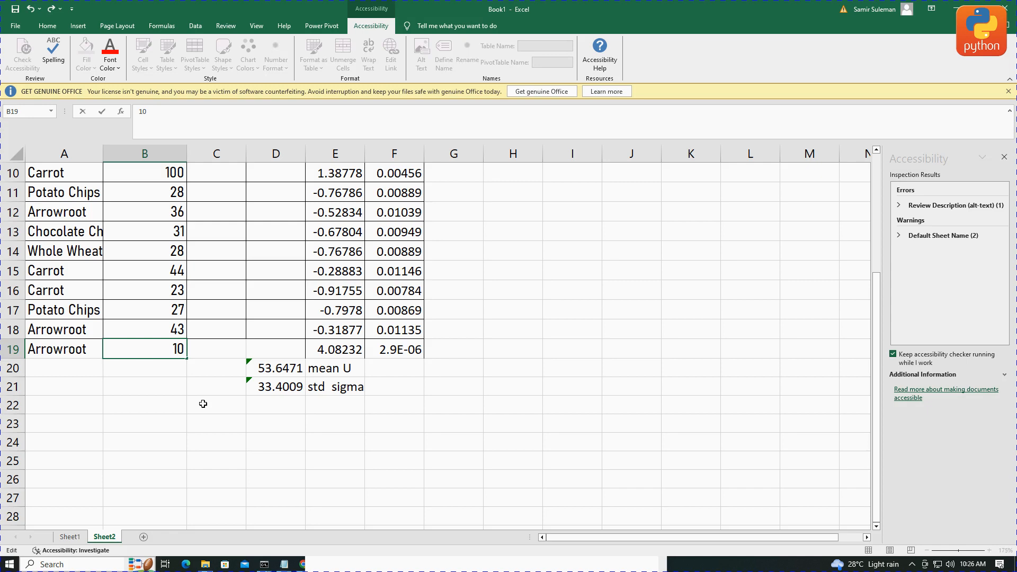
pyautogui.press('Return')
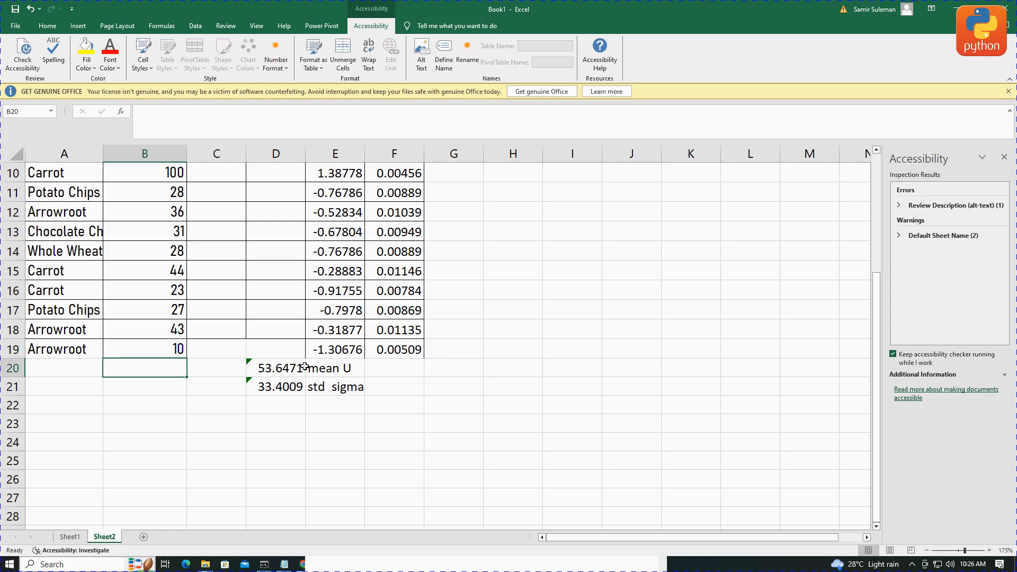
# Set the demand of the Arrowroot record in B19 to 1 and check its z-score
pyautogui.doubleClick(183, 350)
pyautogui.press('BackSpace')
pyautogui.press('BackSpace')
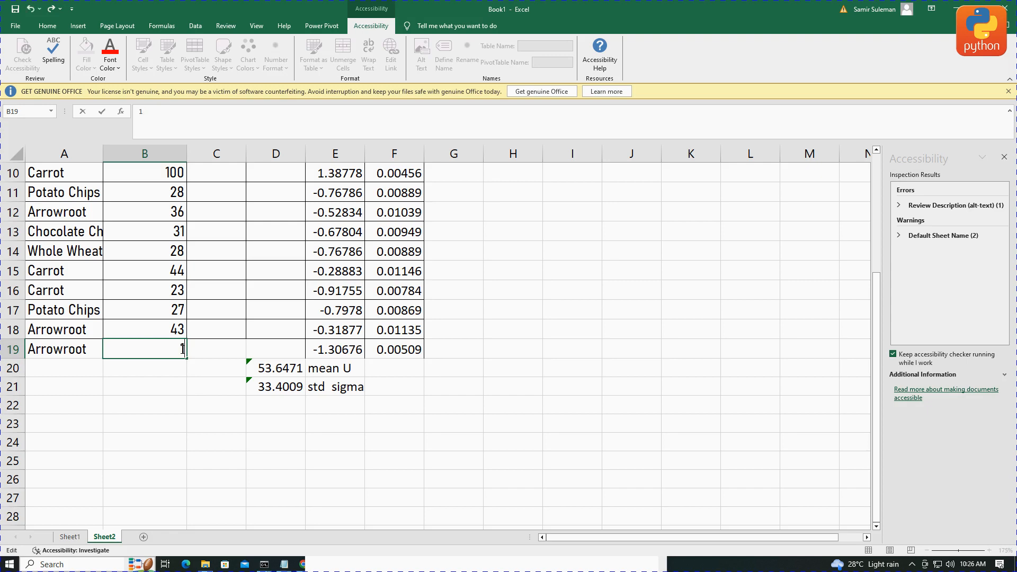
pyautogui.press('Return')
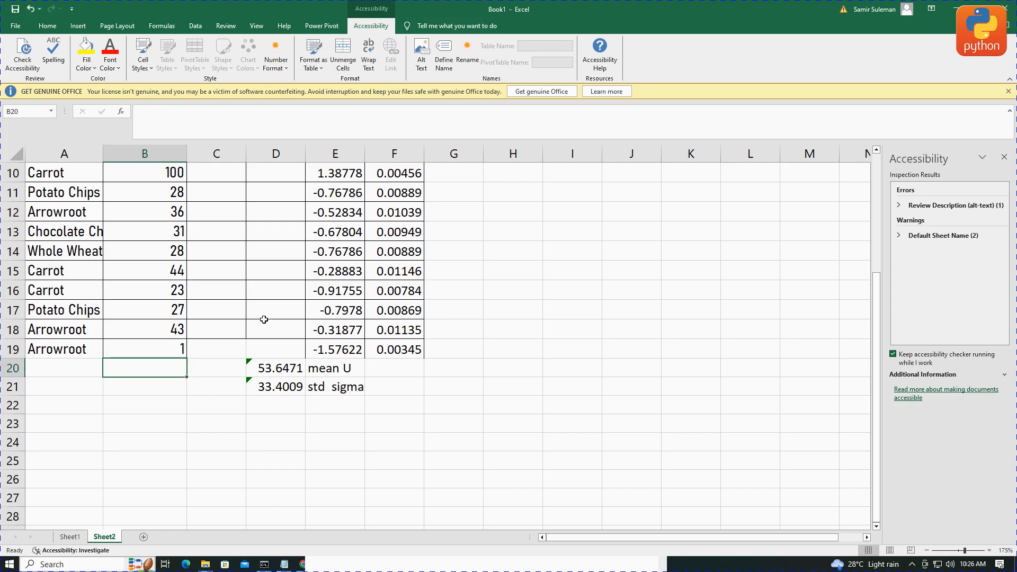
pyautogui.click(343, 352)
# Set the demand of the Arrowroot record in B19 to 0 and check its z-score
pyautogui.doubleClick(178, 348)
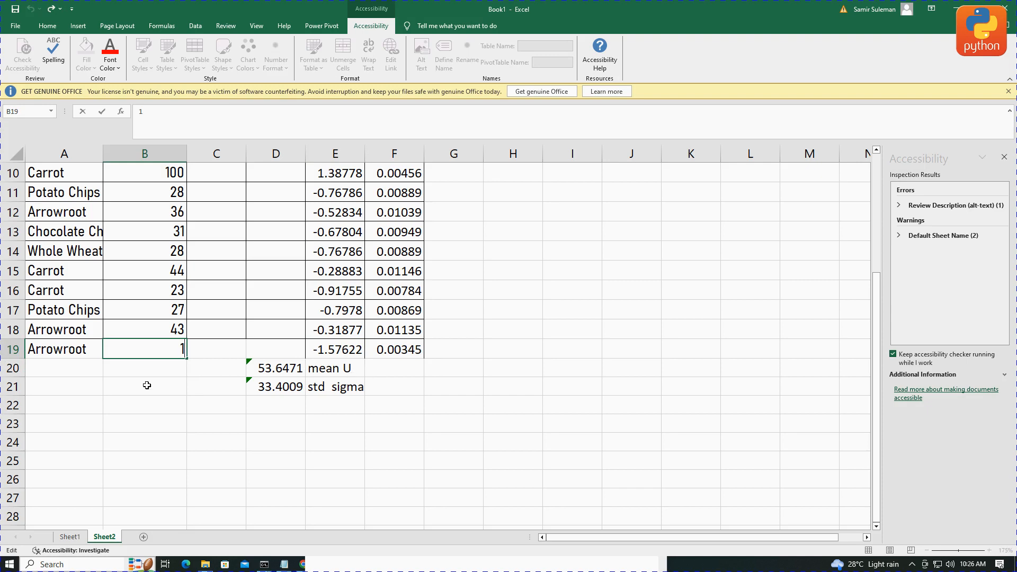
pyautogui.press('BackSpace')
pyautogui.press('Return')
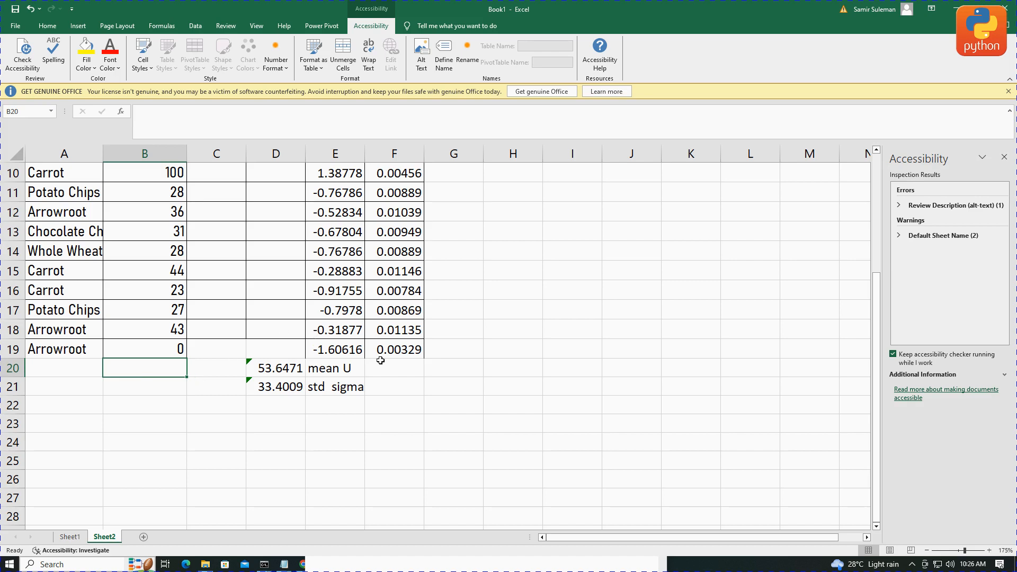
pyautogui.click(329, 352)
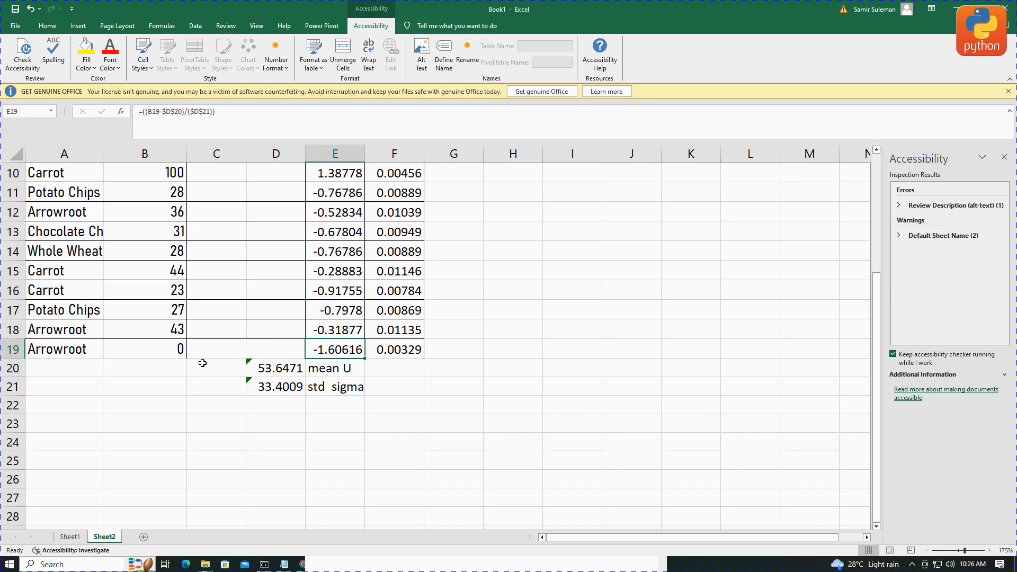
# Set the demand of the Arrowroot record in B19 to -10
pyautogui.doubleClick(181, 349)
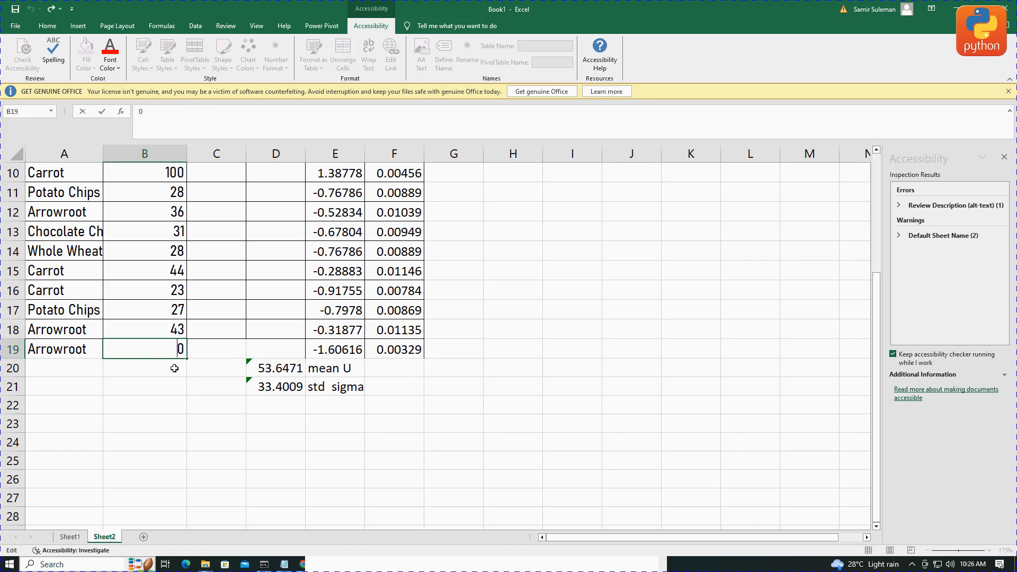
pyautogui.write('-10')
pyautogui.press('Return')
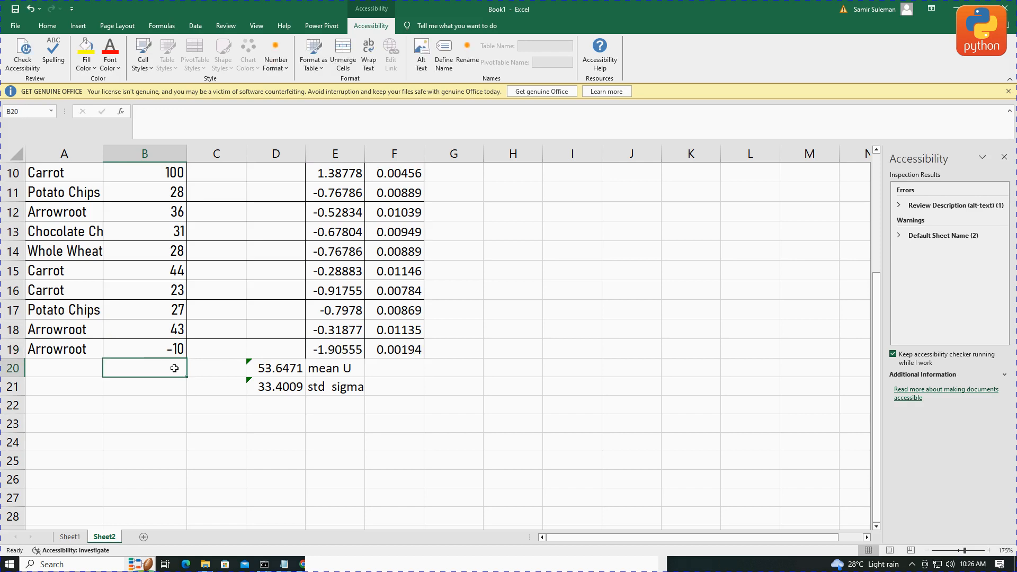
# Re-enter the Arrowroot demand in B19 in parentheses as (10)
pyautogui.doubleClick(175, 348)
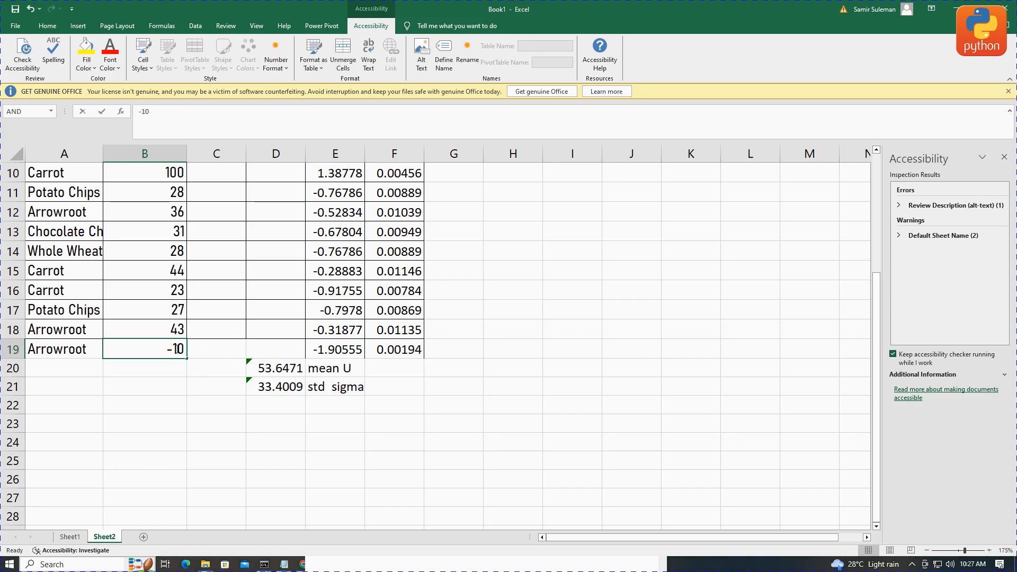
pyautogui.press('BackSpace')
pyautogui.press('BackSpace')
pyautogui.press('BackSpace')
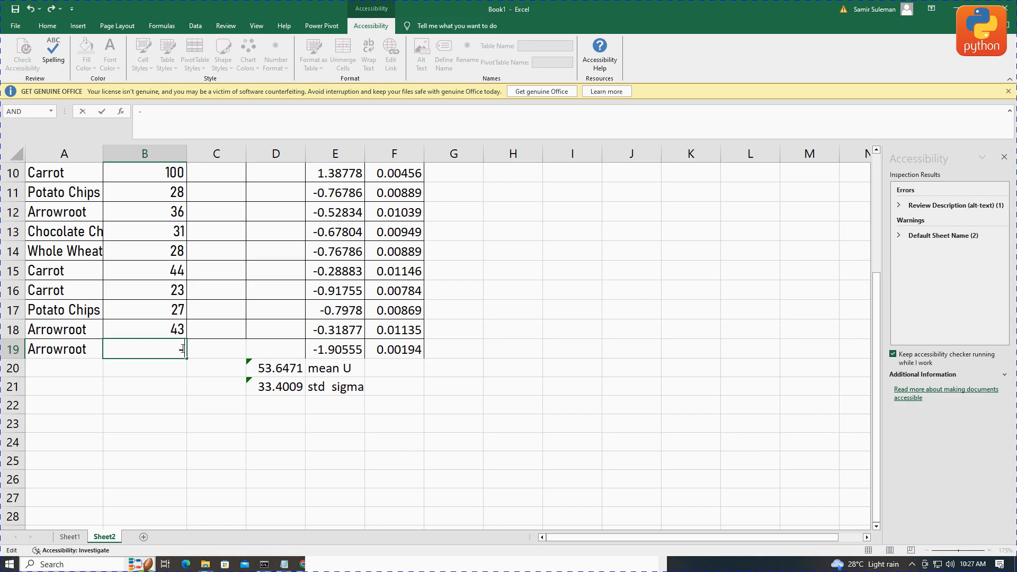
pyautogui.write('(1')
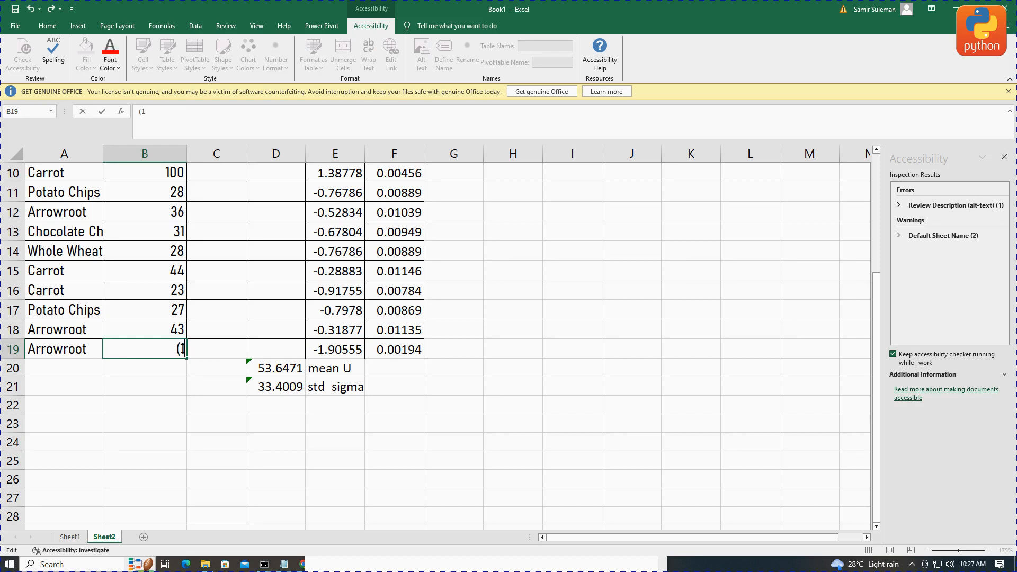
pyautogui.write('0)')
pyautogui.press('Return')
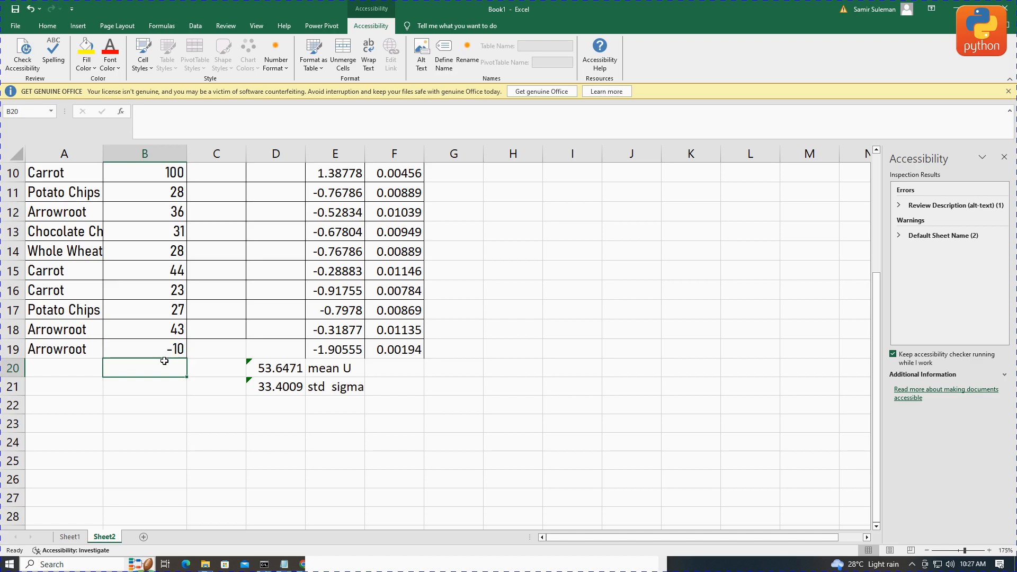
# Set the demand of the Arrowroot record in B19 to -100 and check its z-score
pyautogui.doubleClick(165, 350)
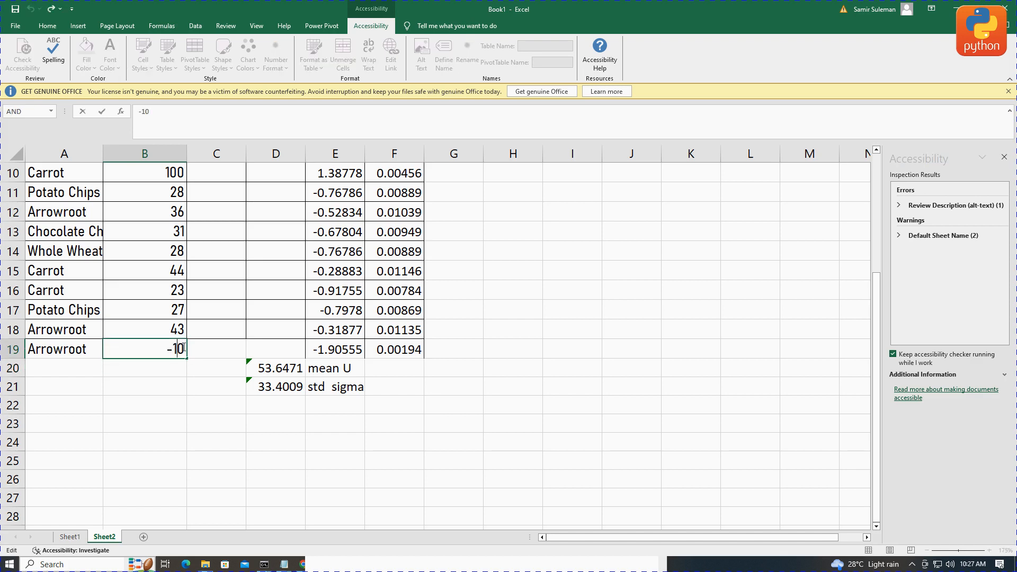
pyautogui.press('BackSpace')
pyautogui.press('BackSpace')
pyautogui.write('-10')
pyautogui.press('Return')
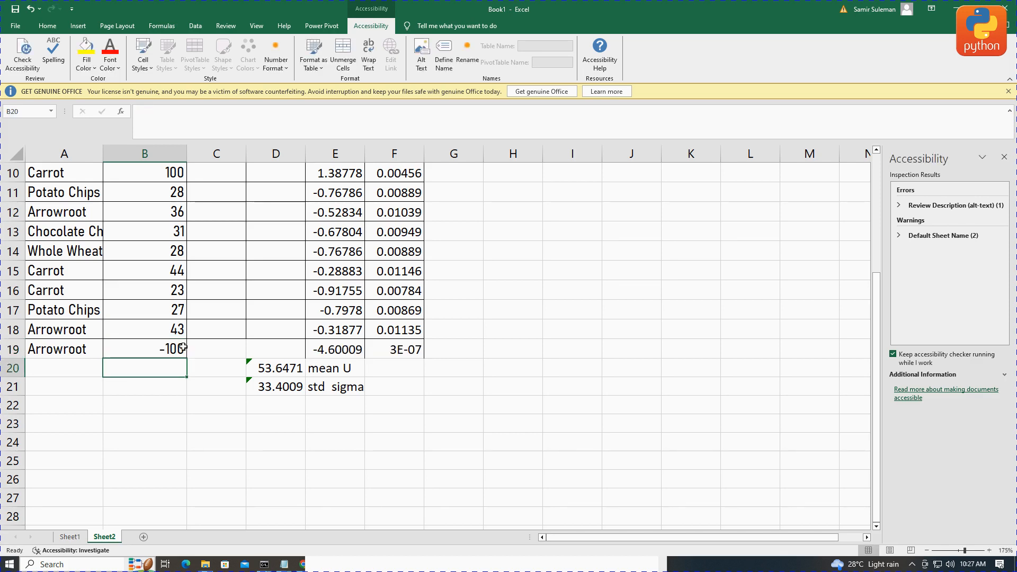
pyautogui.click(354, 353)
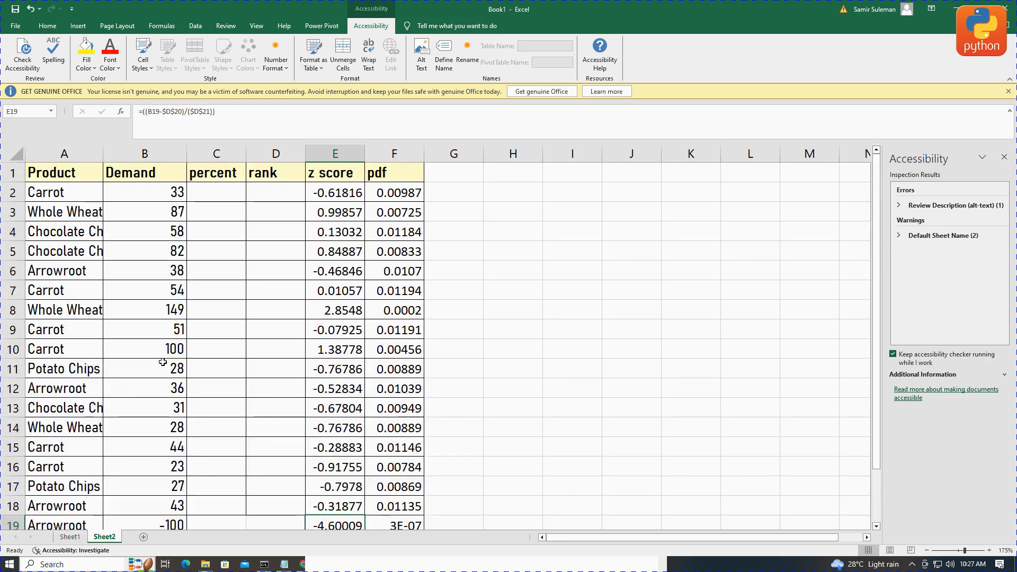
# Copy the formula =RANK(C2,($C$2:$C$18),0) from the rank cell D2 on Sheet1
pyautogui.scroll(-2, 165, 360)
pyautogui.scroll(2, 250, 371)
pyautogui.click(277, 193)
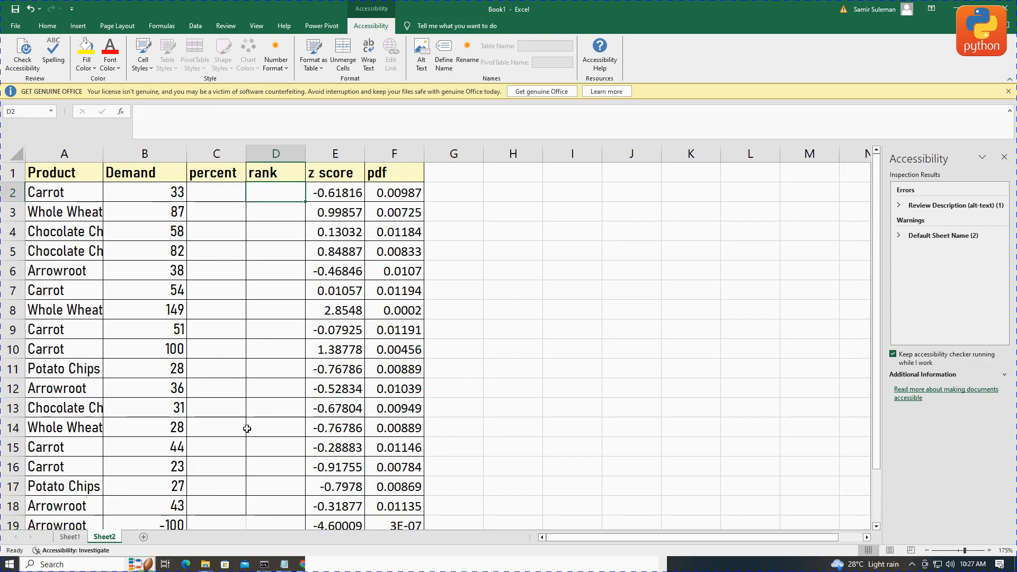
pyautogui.click(69, 537)
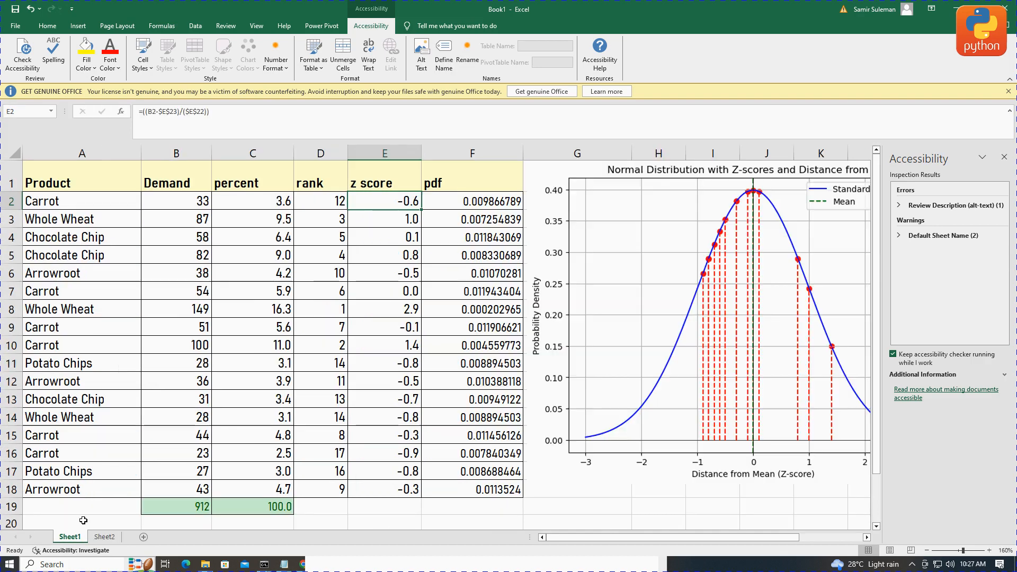
pyautogui.click(337, 202)
pyautogui.doubleClick(337, 202)
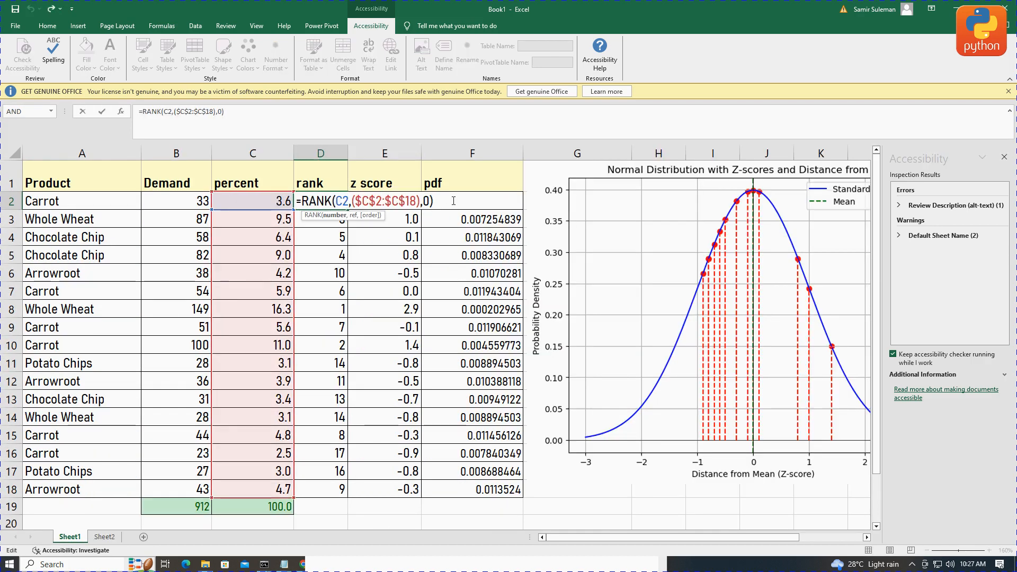
pyautogui.moveTo(454, 201); pyautogui.dragTo(274, 201)
pyautogui.hotkey('ctrl', 'c')
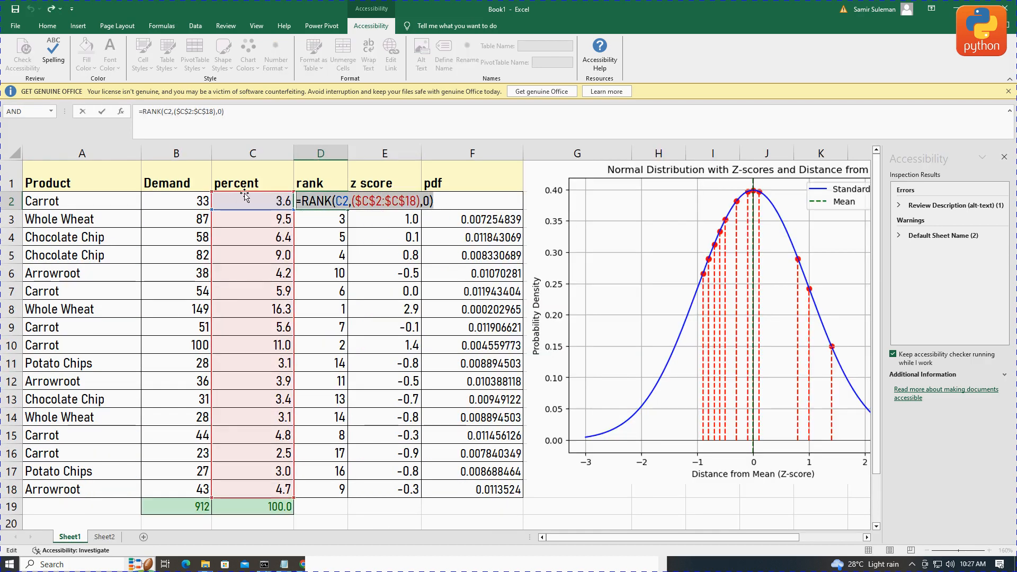
pyautogui.press('Return')
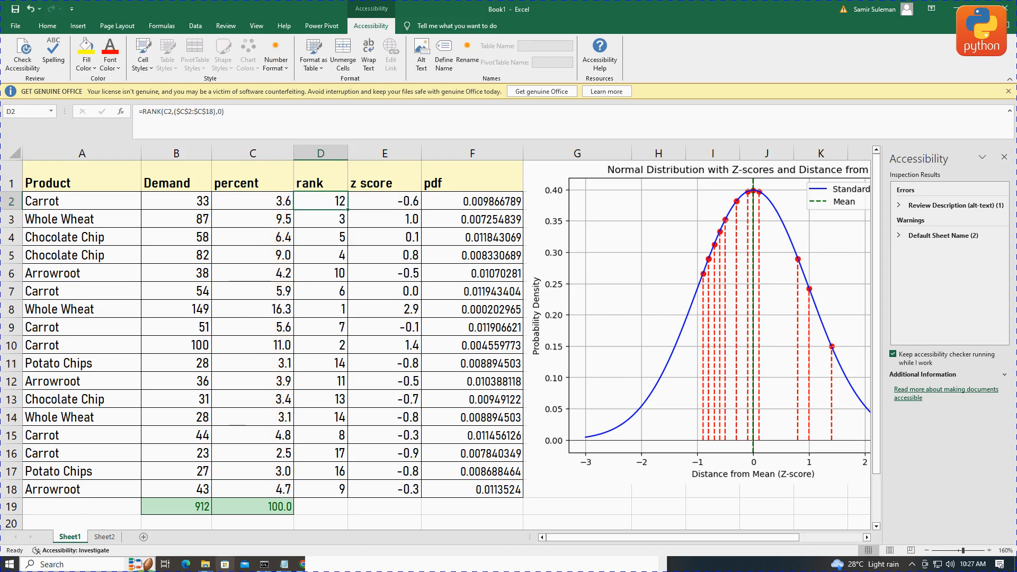
# Try the copied RANK formula in D2 of Sheet2 with its number argument changed to B2, then cancel the entry
pyautogui.click(104, 536)
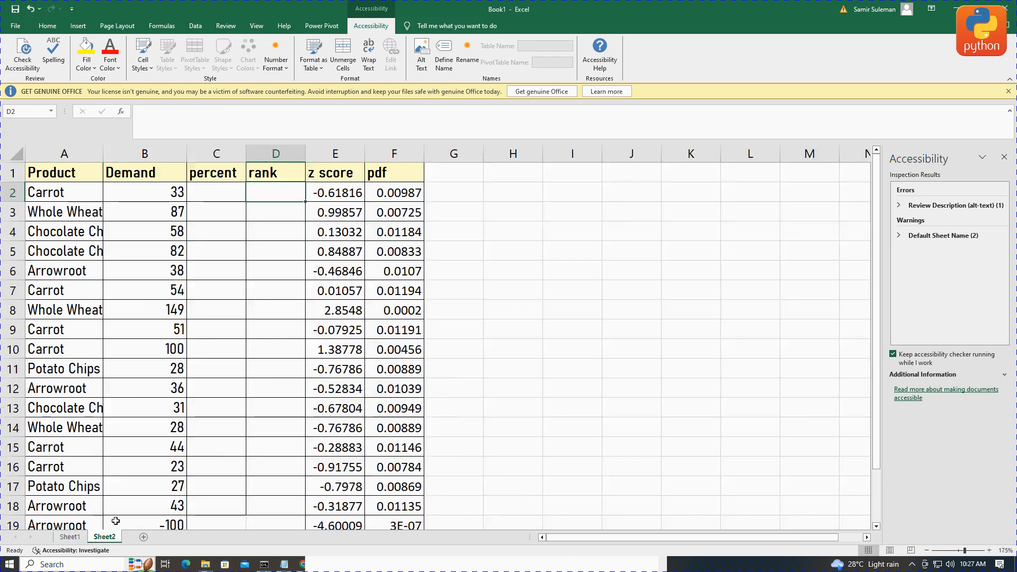
pyautogui.doubleClick(265, 191)
pyautogui.hotkey('ctrl', 'v')
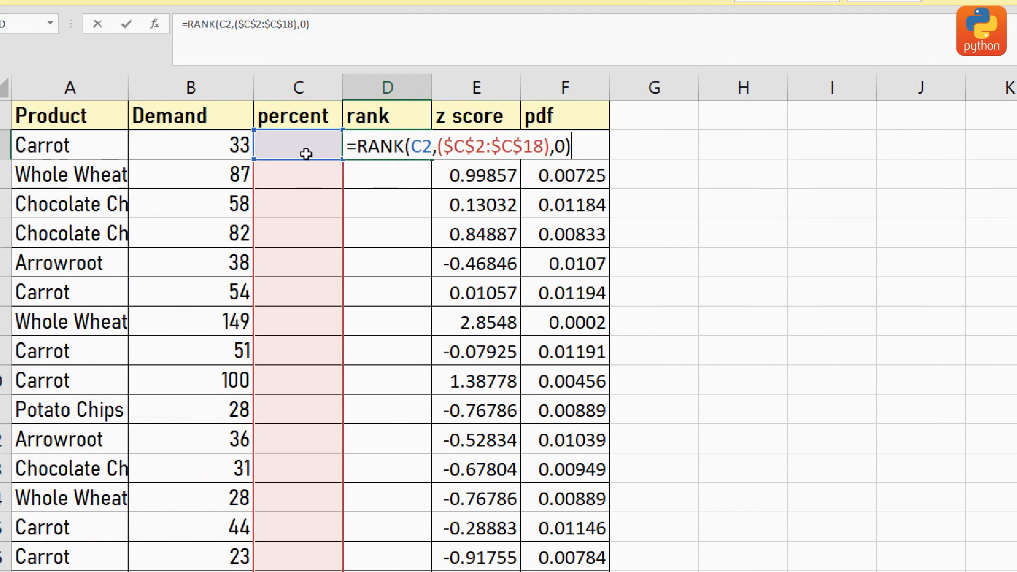
pyautogui.click(425, 147)
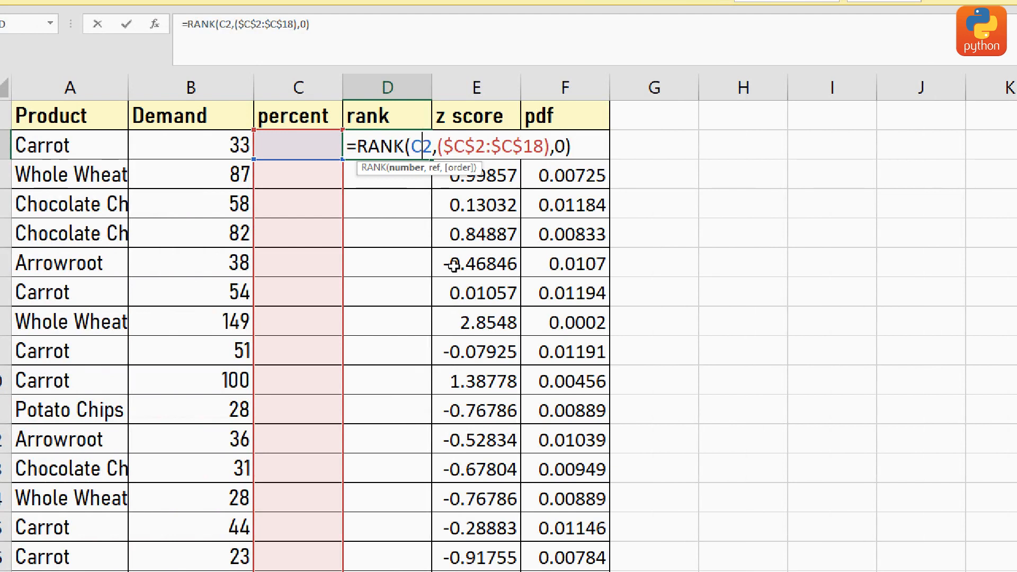
pyautogui.press('BackSpace')
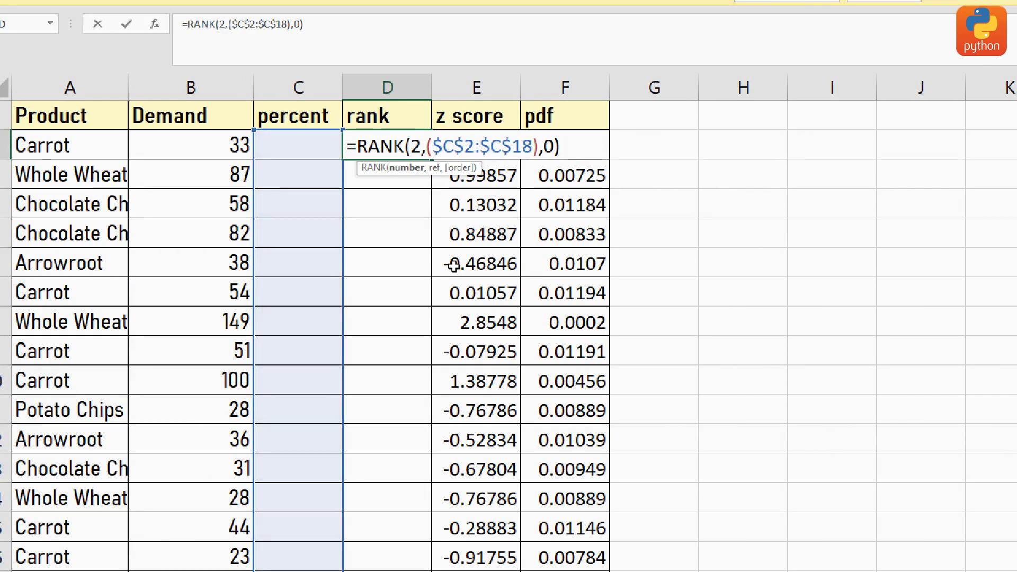
pyautogui.write('B')
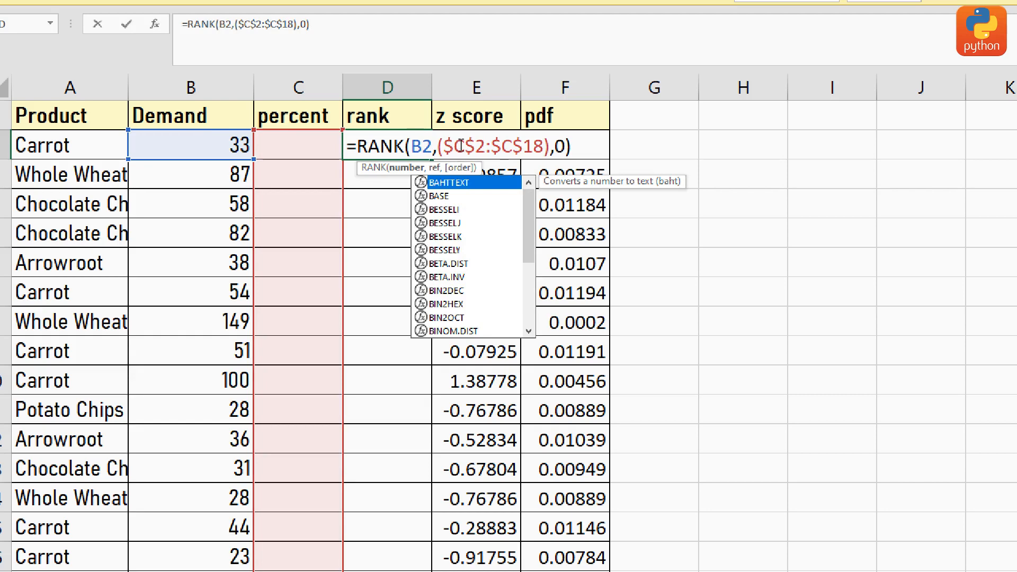
pyautogui.scroll(-1, 297, 399)
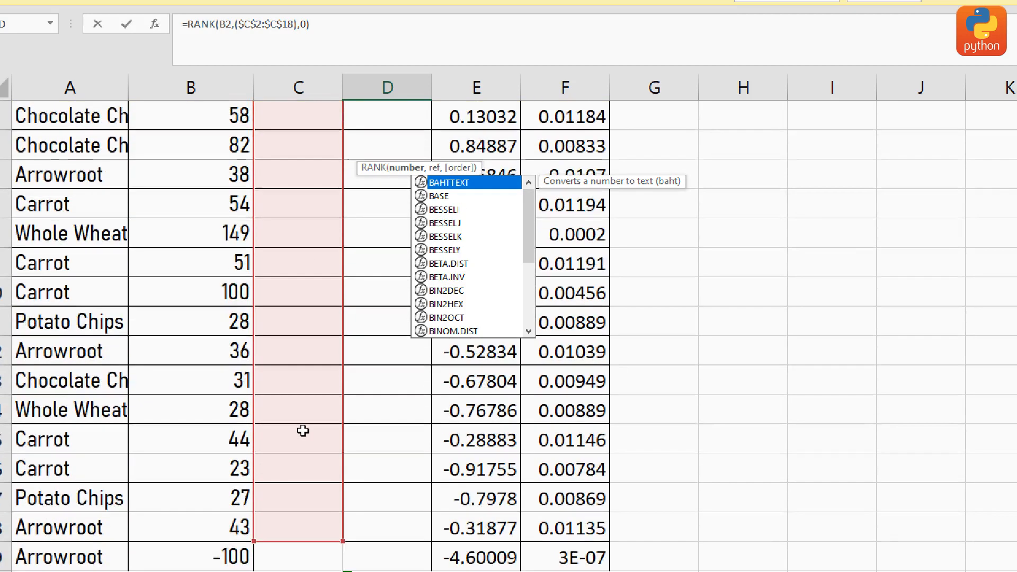
pyautogui.scroll(1, 303, 431)
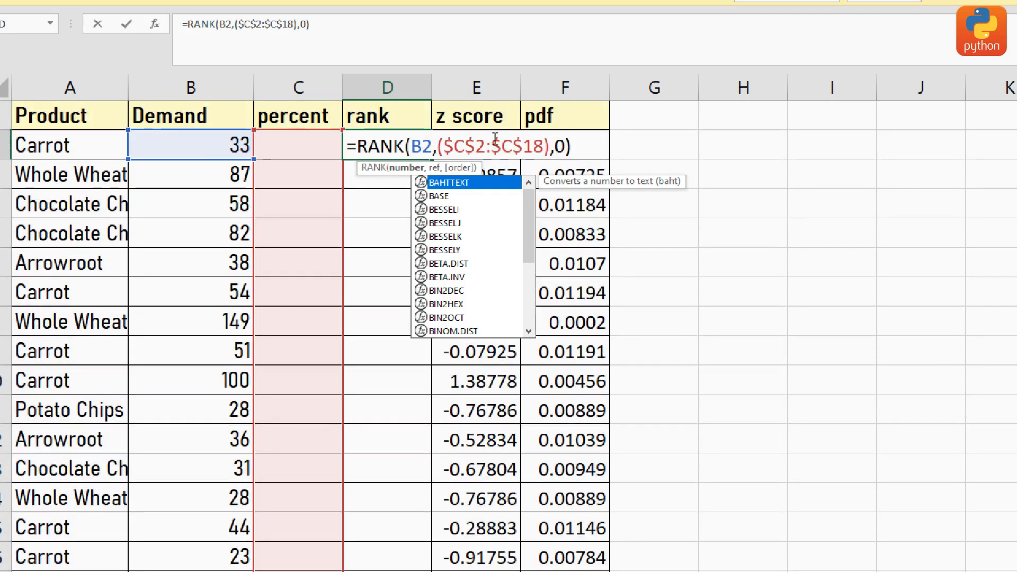
pyautogui.press('Escape')
pyautogui.press('Escape')
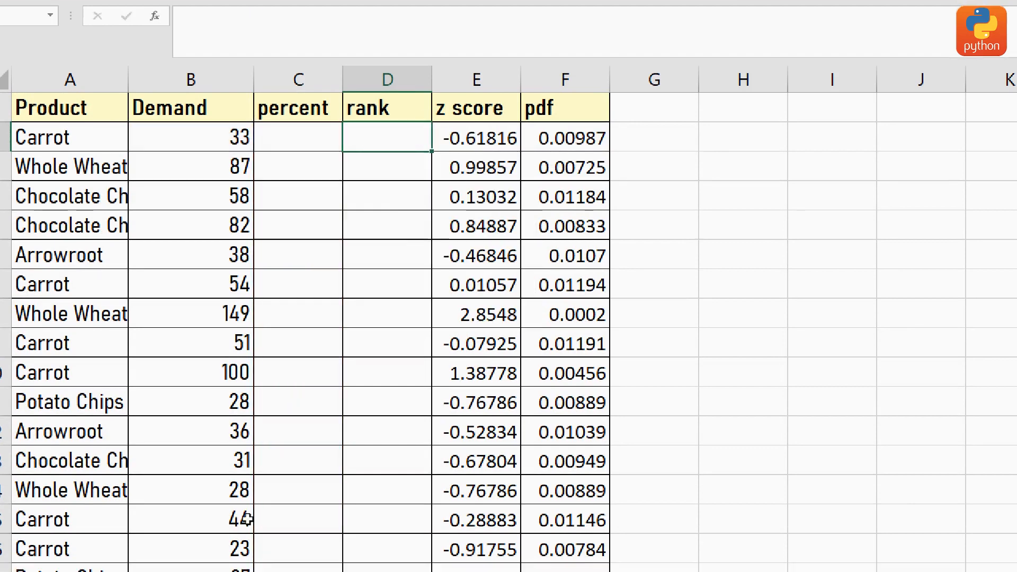
# Check the percent values in column C and their total on Sheet1, and return to Sheet2
pyautogui.click(74, 520)
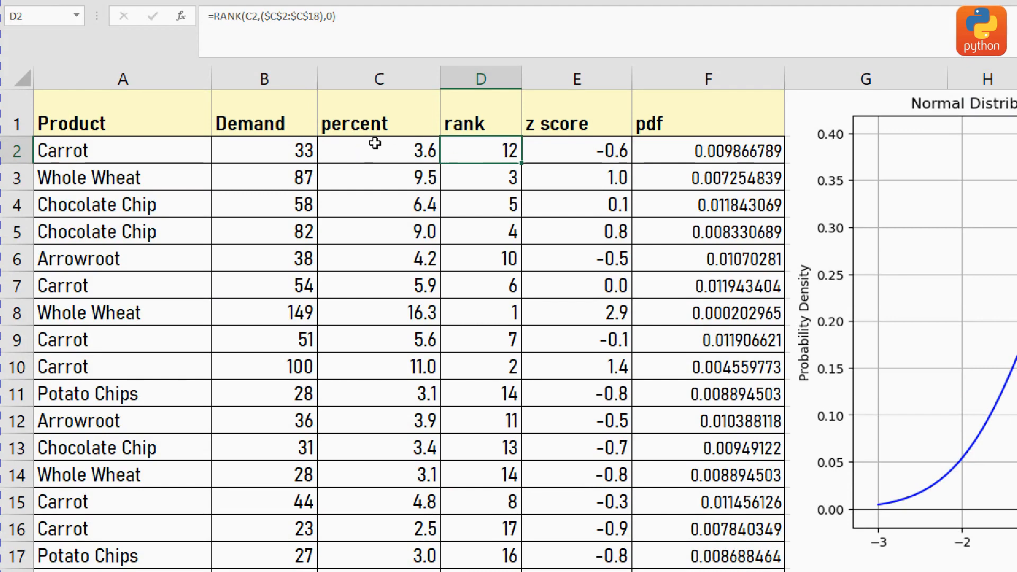
pyautogui.moveTo(393, 153); pyautogui.dragTo(408, 474)
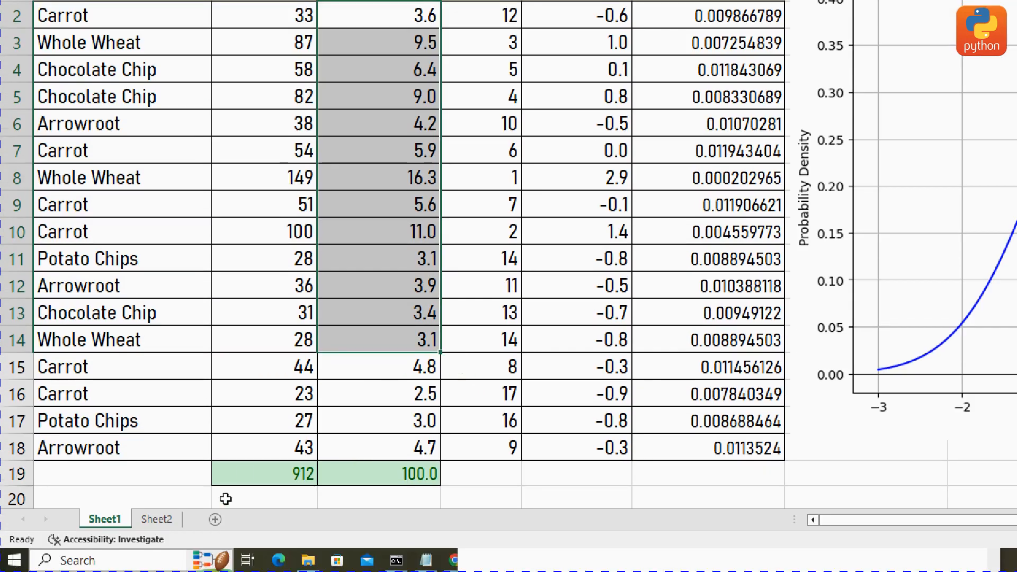
pyautogui.click(153, 520)
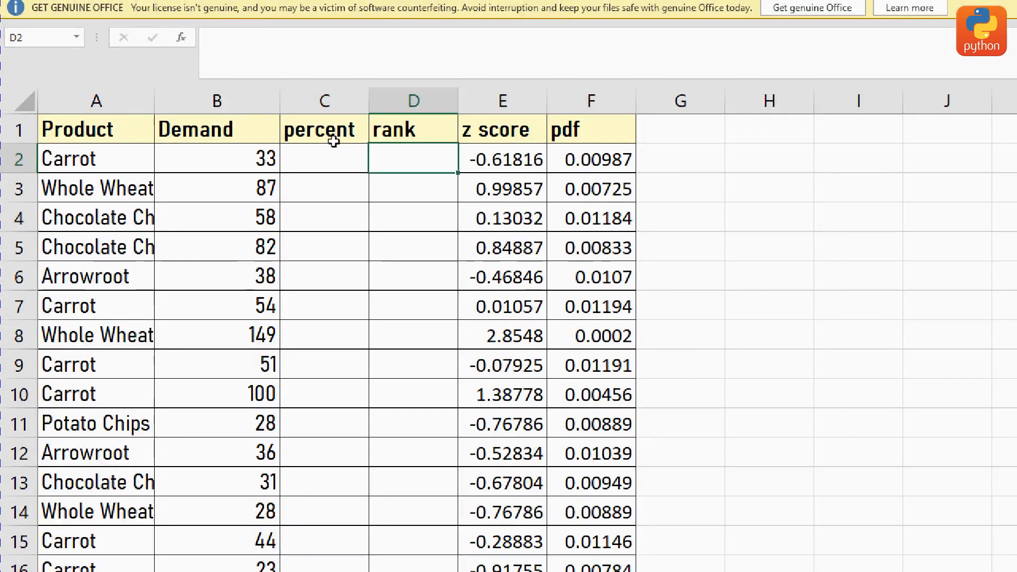
# Clear the extra Arrowroot record from A19:F19 on Sheet2
pyautogui.doubleClick(308, 155)
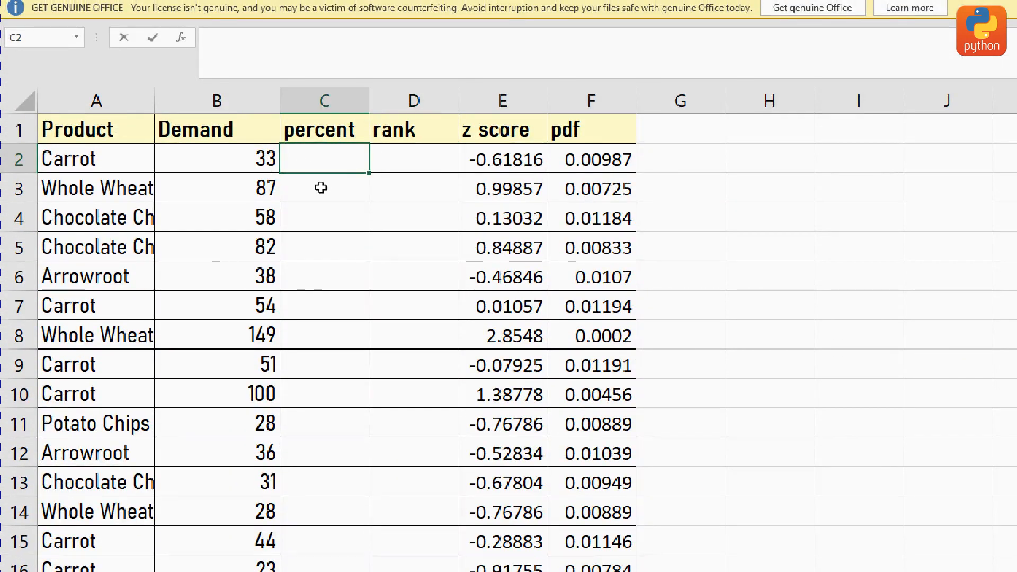
pyautogui.scroll(-2, 321, 188)
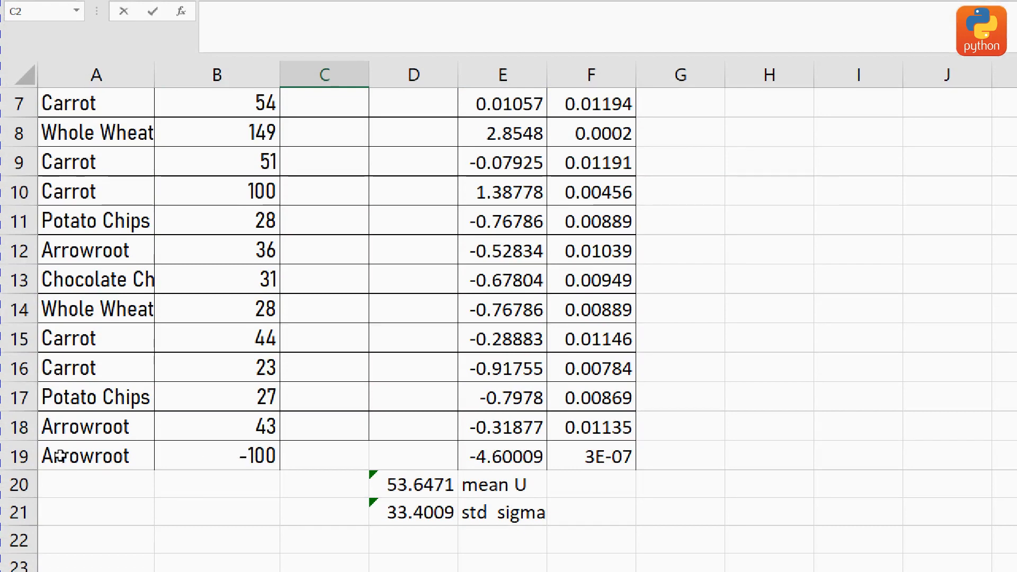
pyautogui.moveTo(60, 456); pyautogui.dragTo(618, 453)
pyautogui.press('Delete')
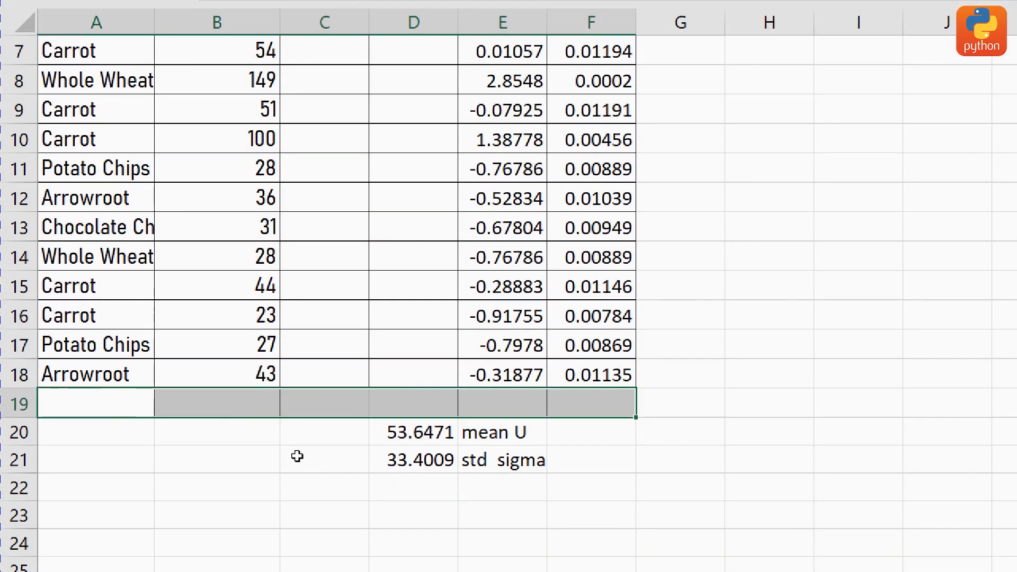
# Total the Demand column in B20 with the formula =SUM(B2:B18)
pyautogui.click(199, 427)
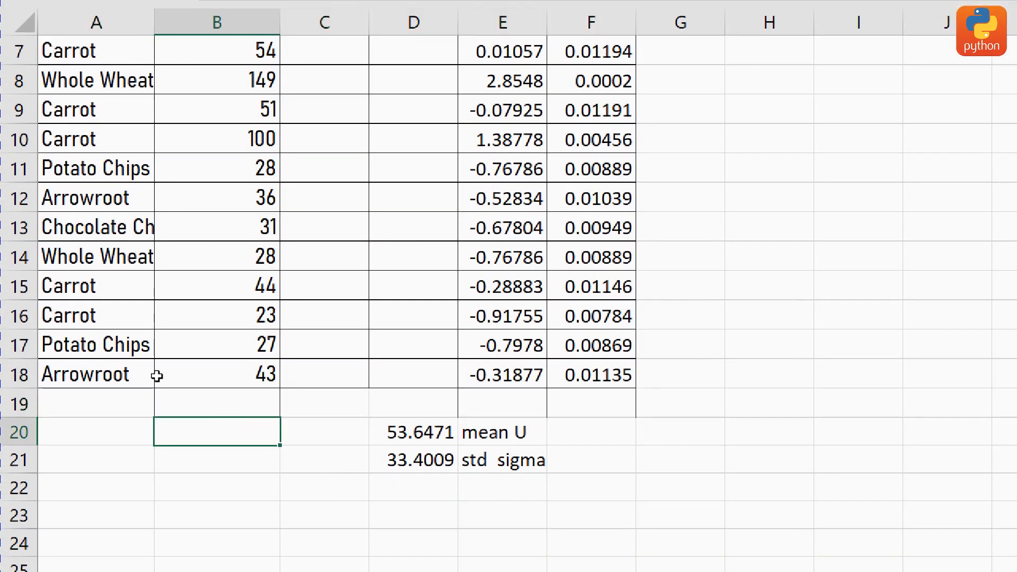
pyautogui.write('=s')
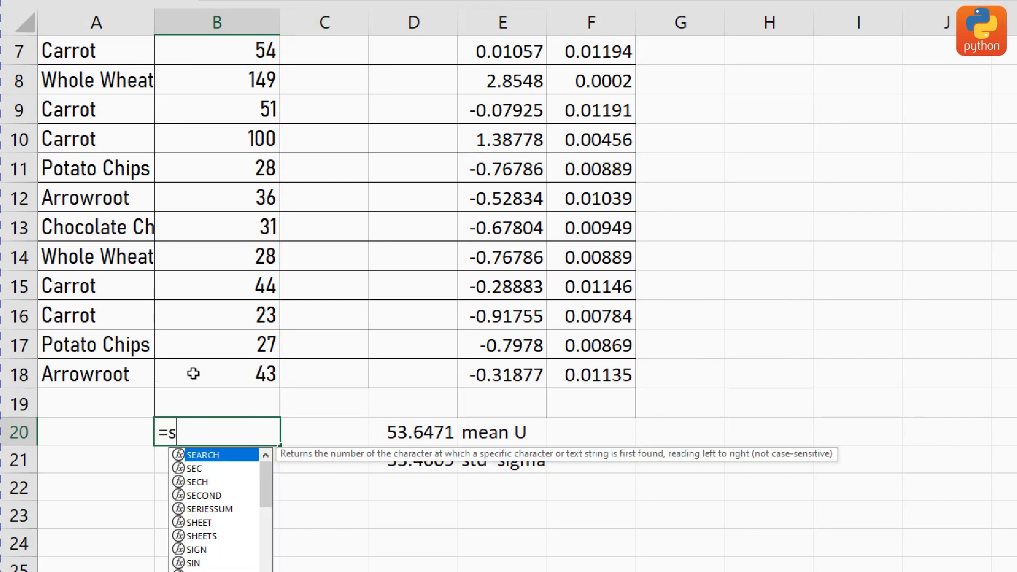
pyautogui.write('um(')
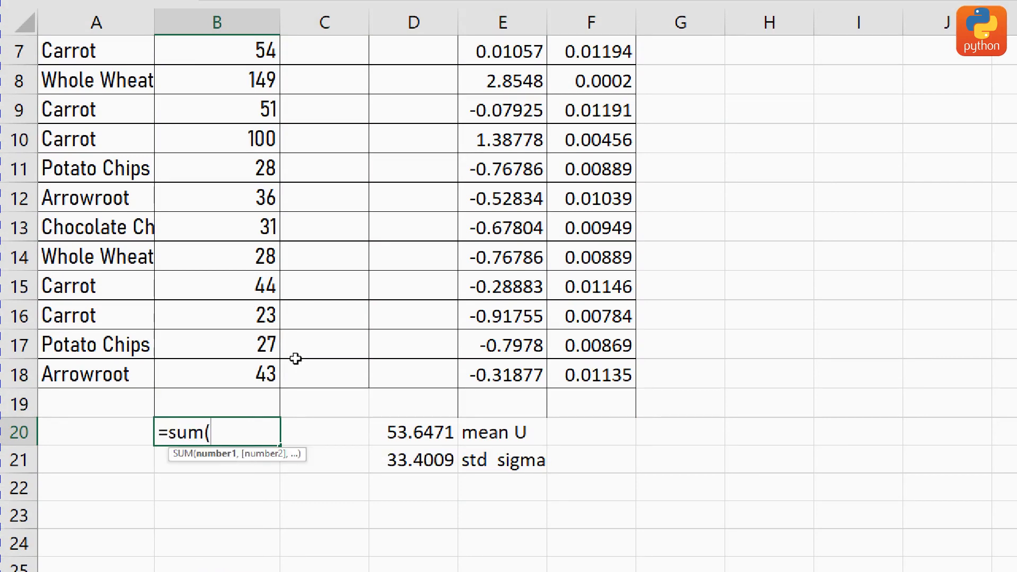
pyautogui.scroll(2, 355, 336)
pyautogui.moveTo(197, 112); pyautogui.dragTo(257, 471)
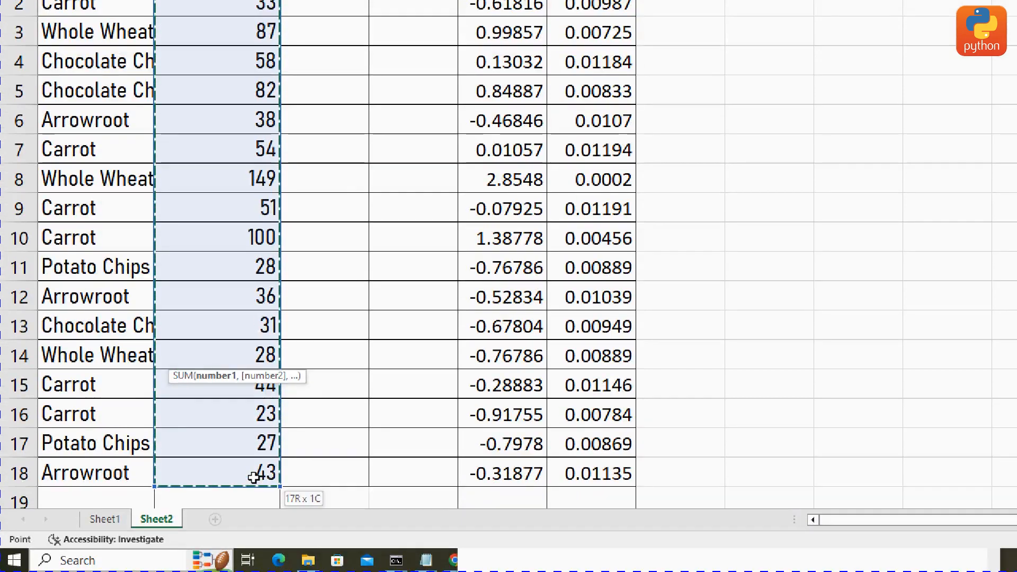
pyautogui.scroll(-4, 427, 375)
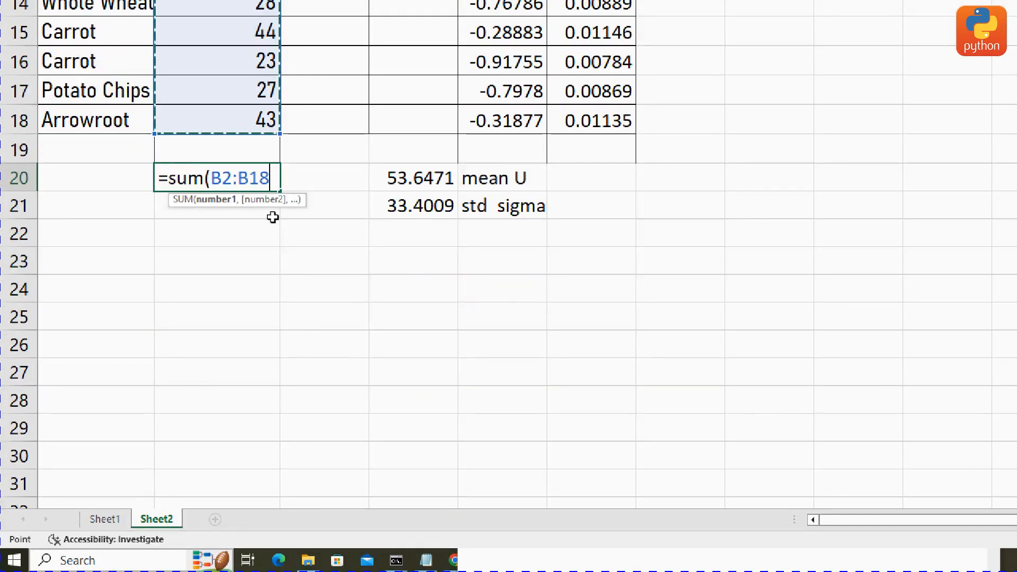
pyautogui.write(')')
pyautogui.press('Return')
pyautogui.click(256, 179)
pyautogui.scroll(1, 278, 222)
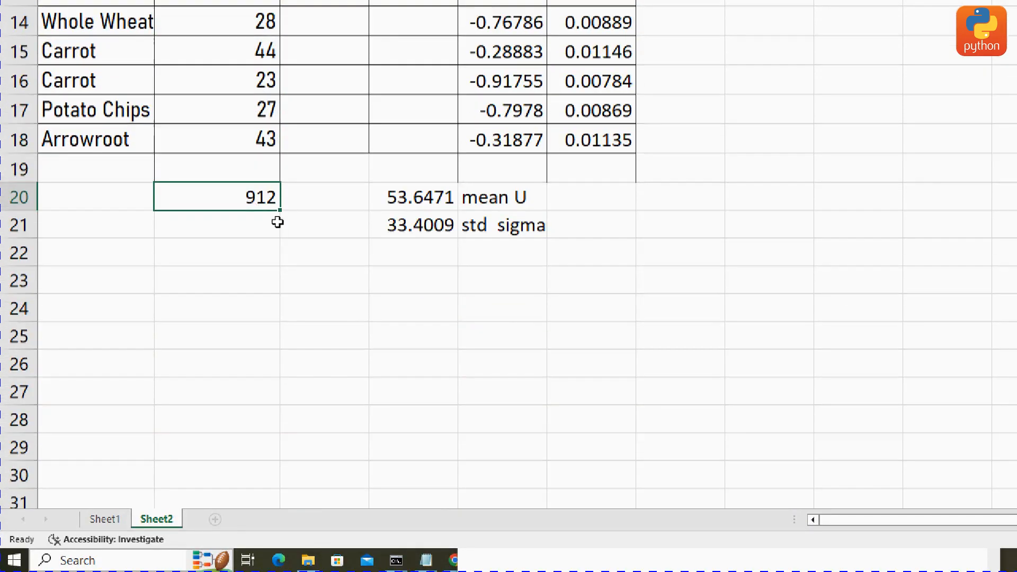
# Calculate the first record's share of total demand in C2 with =B2/$B$20, keeping the total's reference absolute
pyautogui.scroll(4, 311, 138)
pyautogui.click(295, 110)
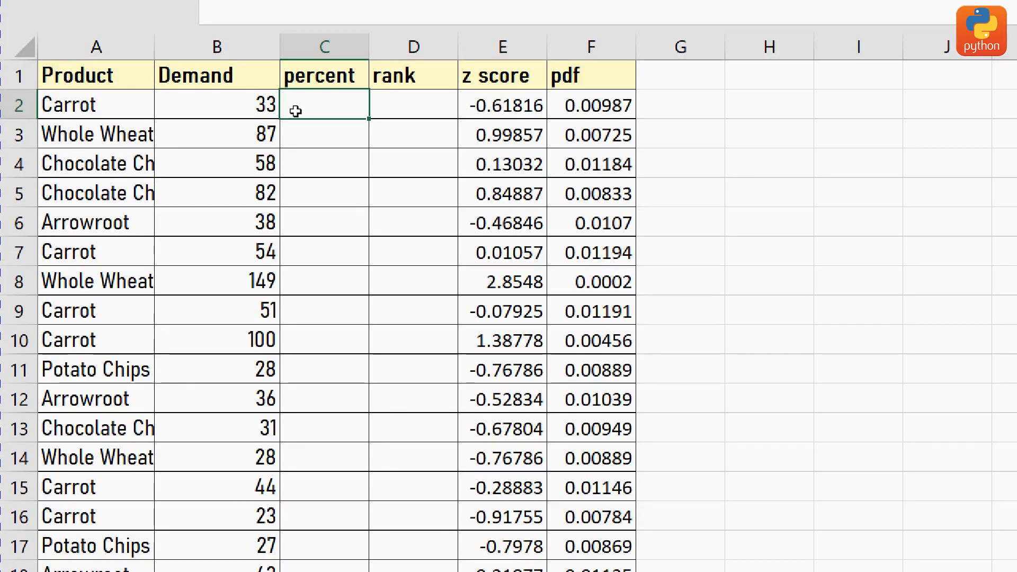
pyautogui.click(266, 105)
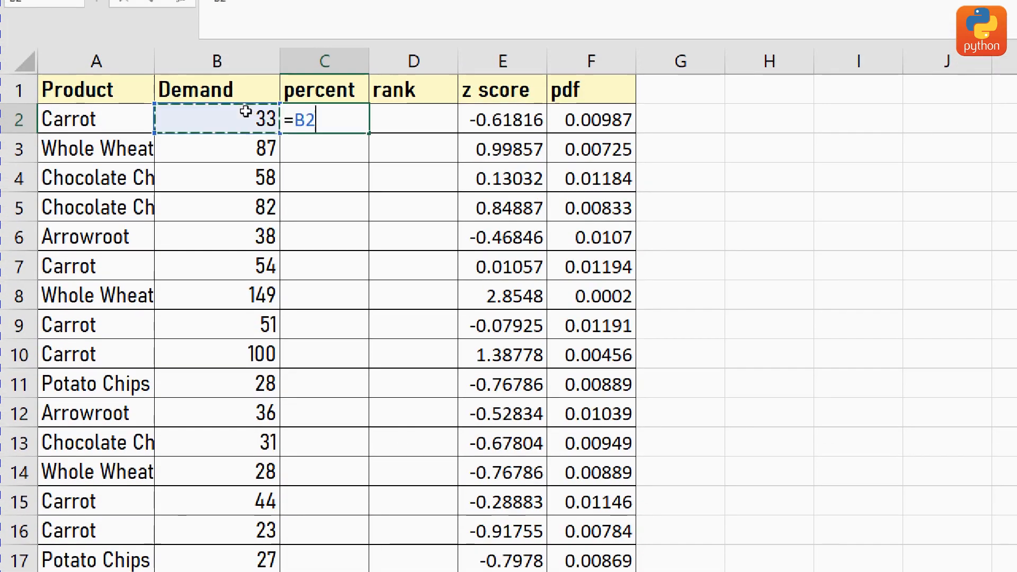
pyautogui.write('/')
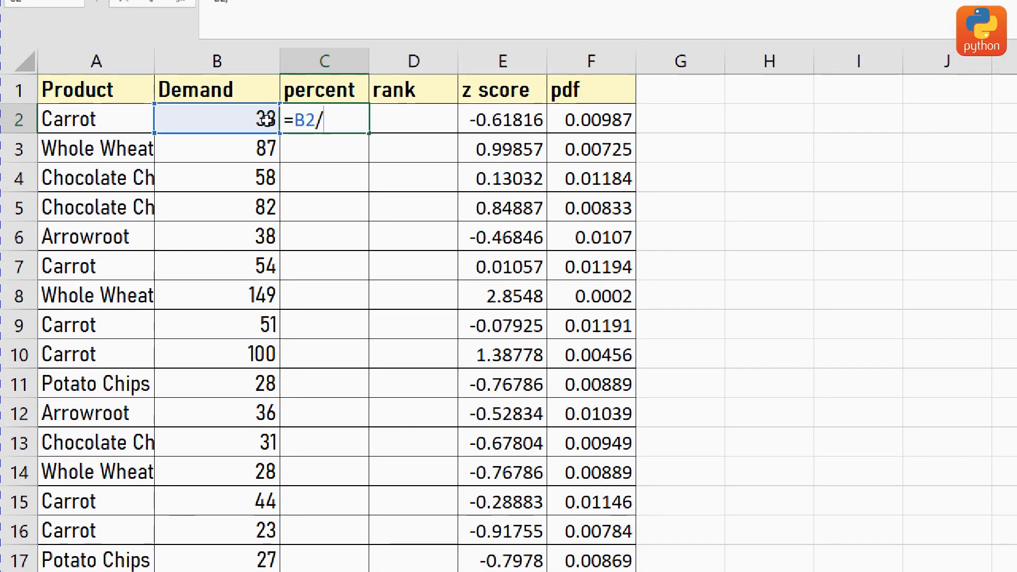
pyautogui.scroll(-3, 284, 355)
pyautogui.click(265, 390)
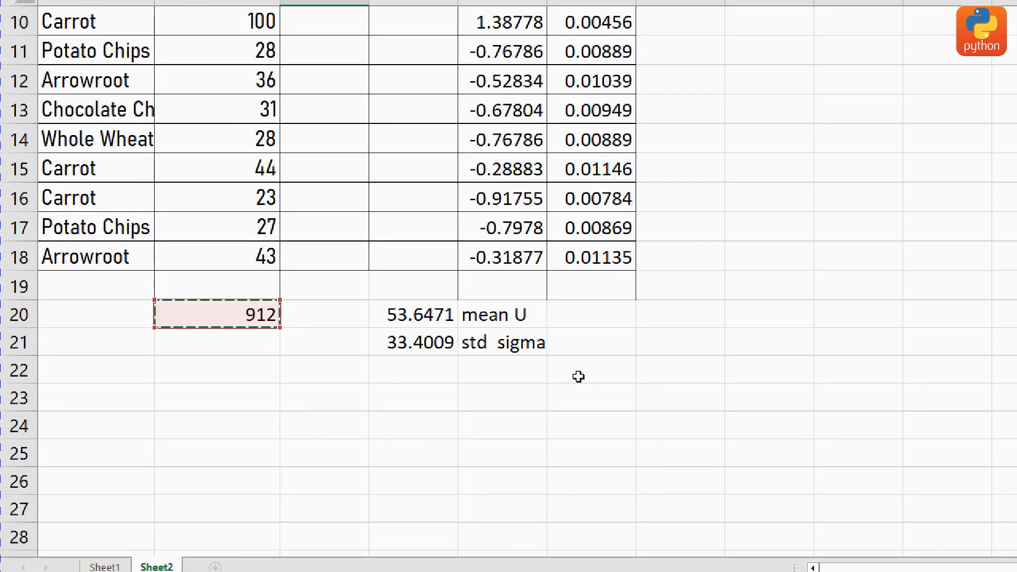
pyautogui.scroll(3, 579, 377)
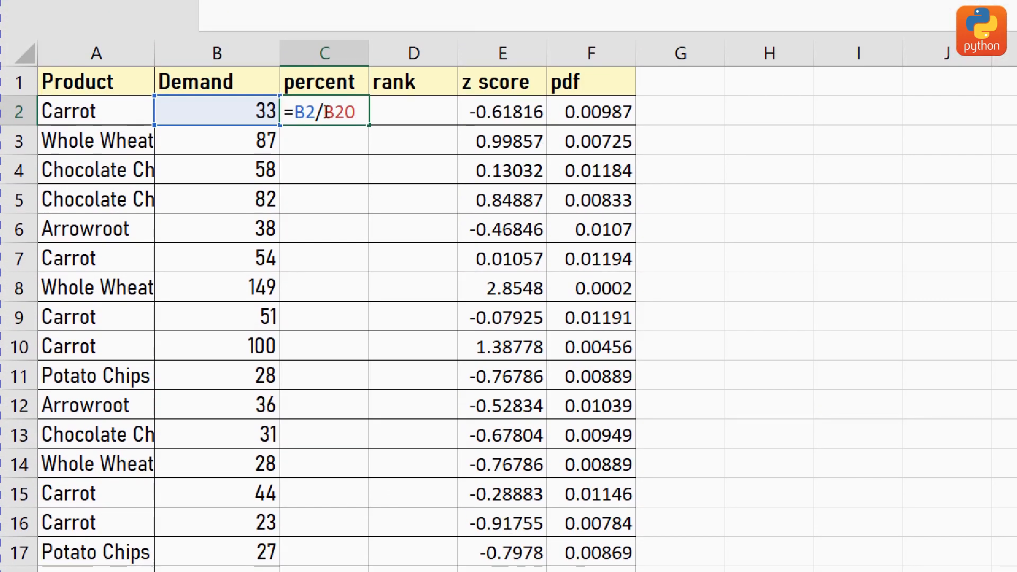
pyautogui.write('$B')
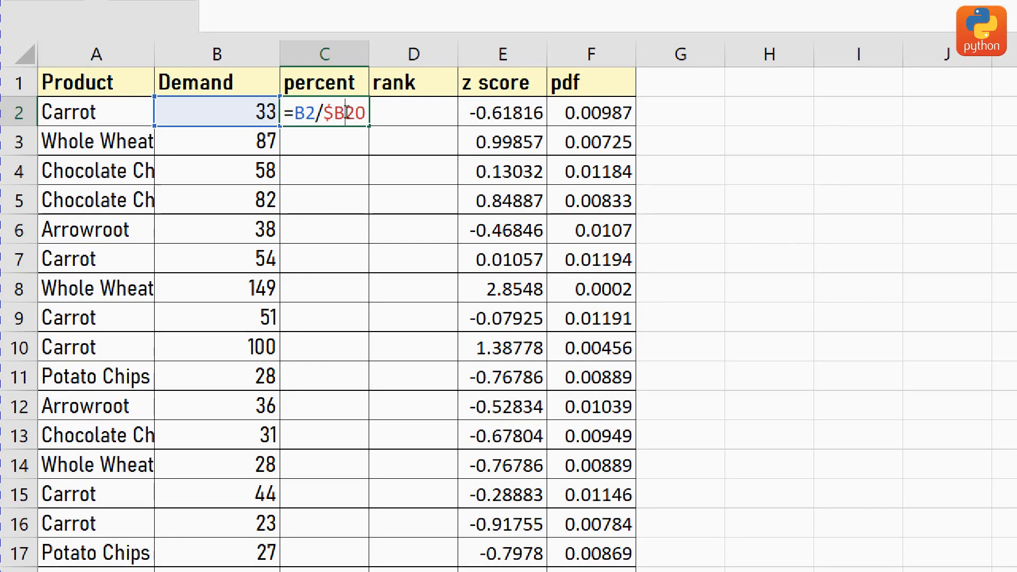
pyautogui.write('$')
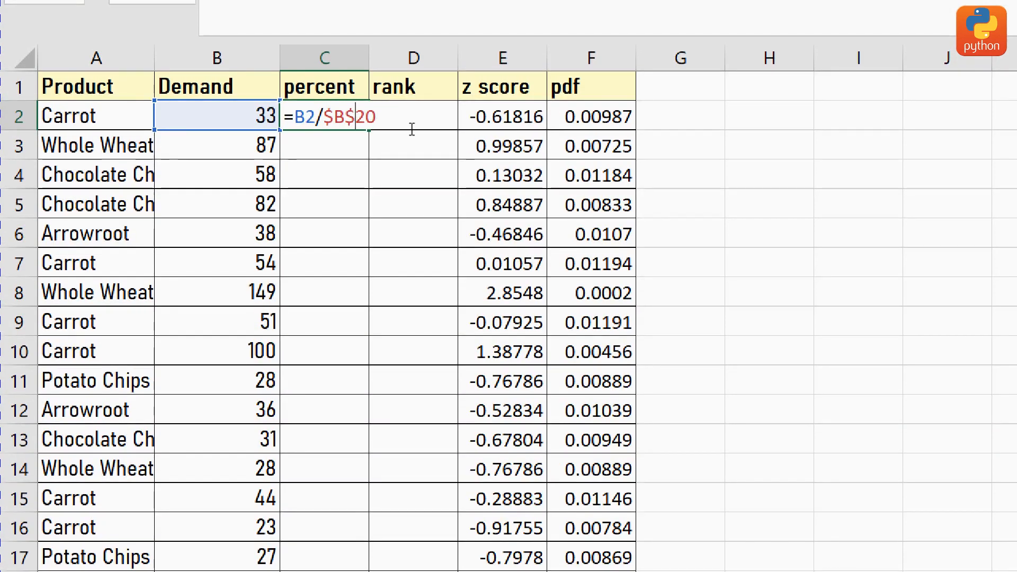
pyautogui.press('Return')
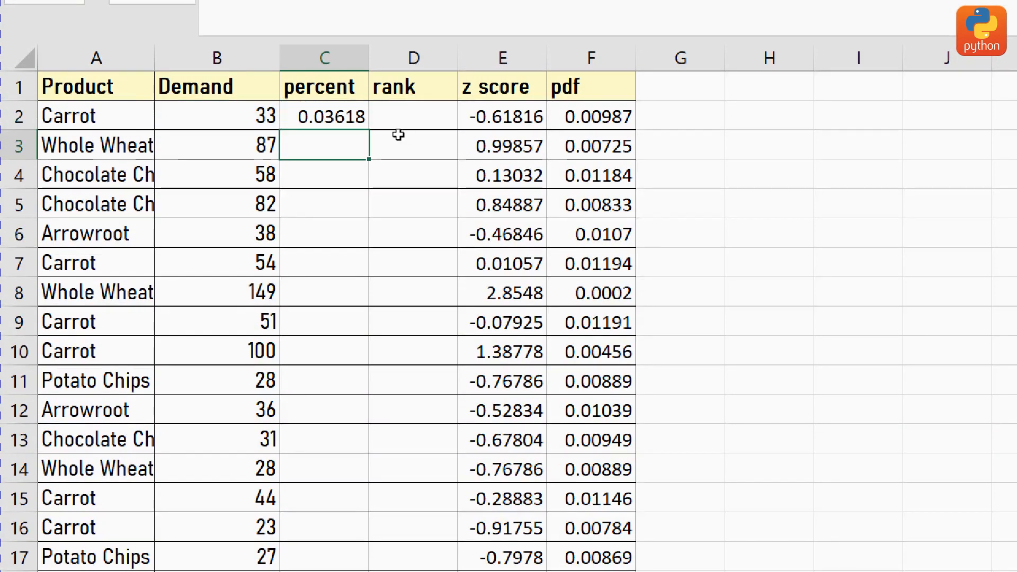
# Fill the percent formula from C2 down to C18
pyautogui.click(336, 127)
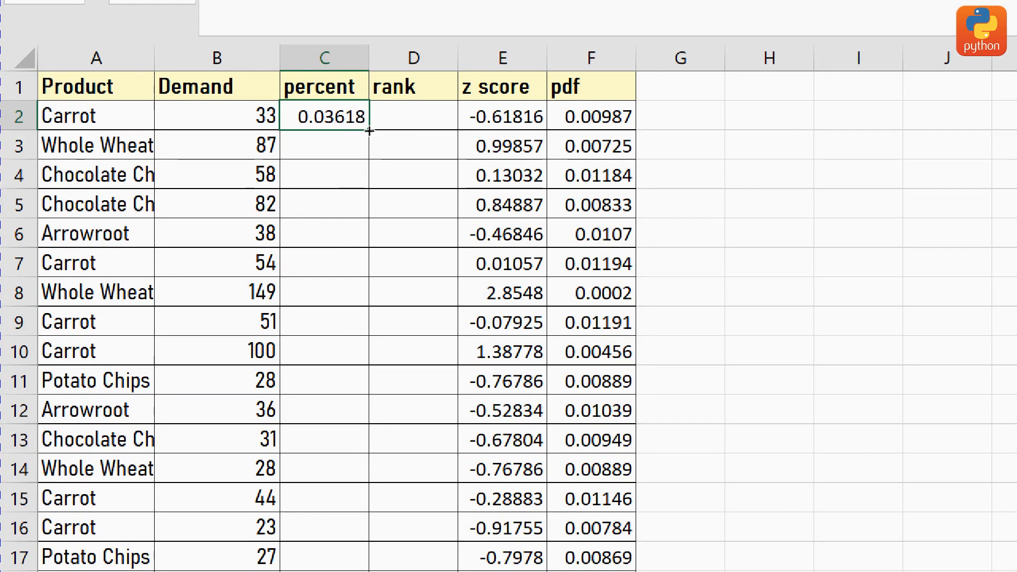
pyautogui.moveTo(369, 131); pyautogui.dragTo(376, 568)
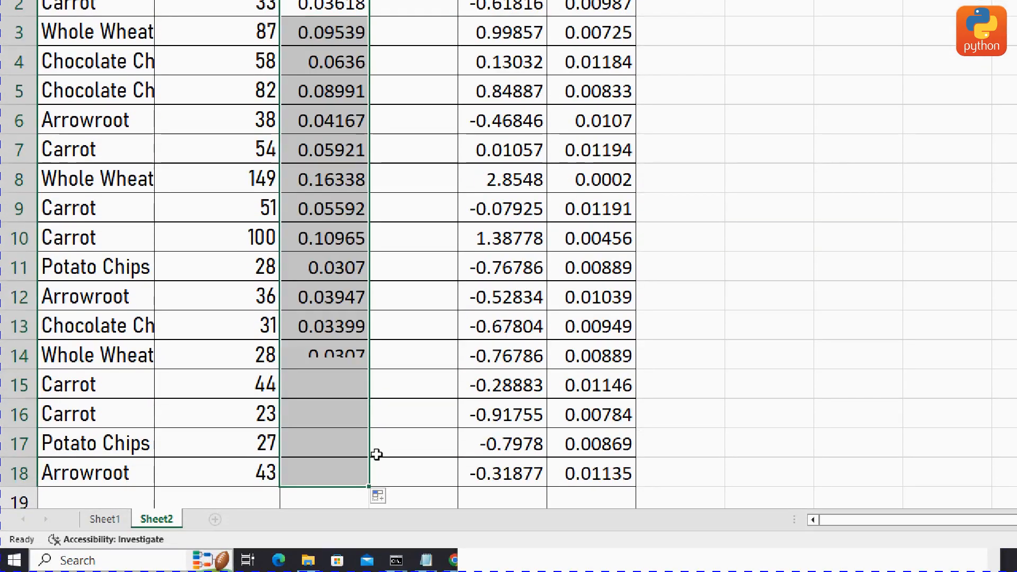
pyautogui.scroll(-2, 376, 454)
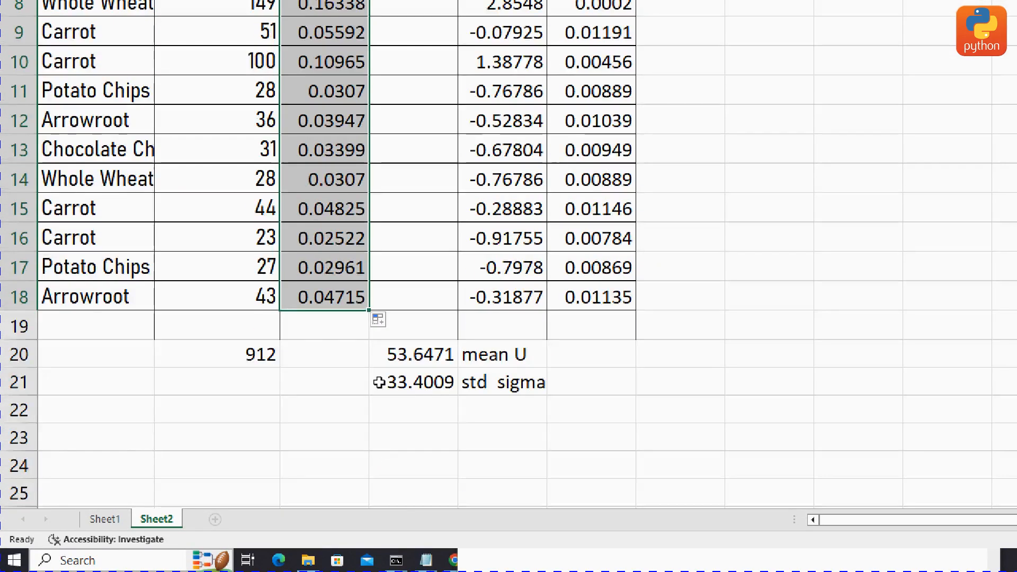
# Total the percent column in C20 with the formula =SUM(C2:C18)
pyautogui.click(300, 354)
pyautogui.write('=su')
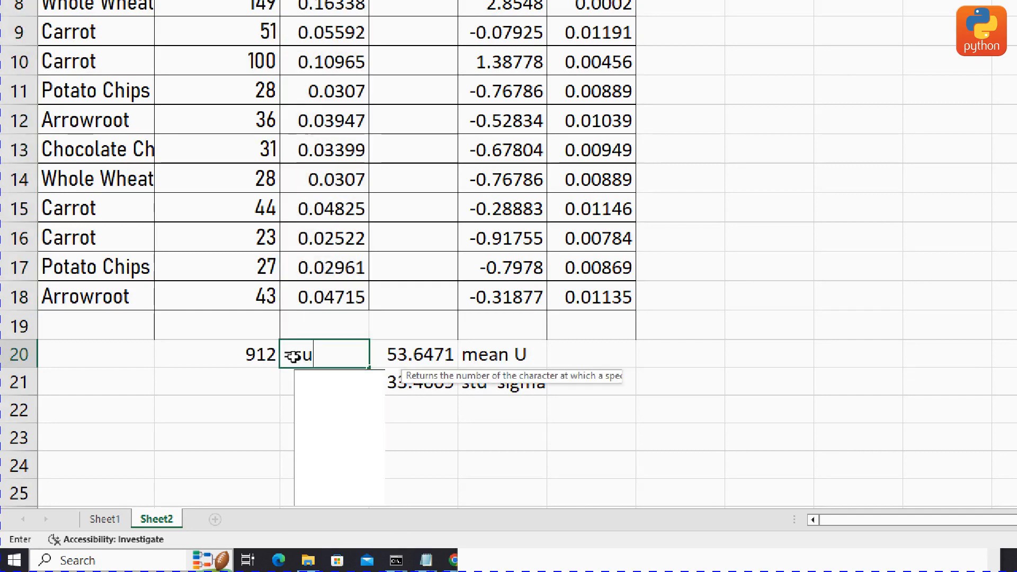
pyautogui.write('m(')
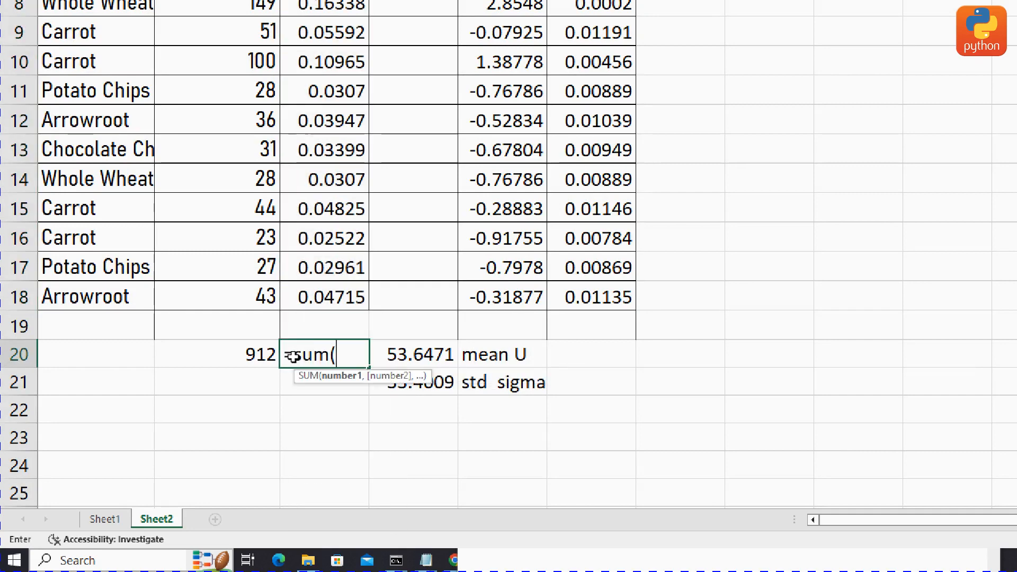
pyautogui.scroll(2, 370, 197)
pyautogui.moveTo(301, 109); pyautogui.dragTo(326, 400)
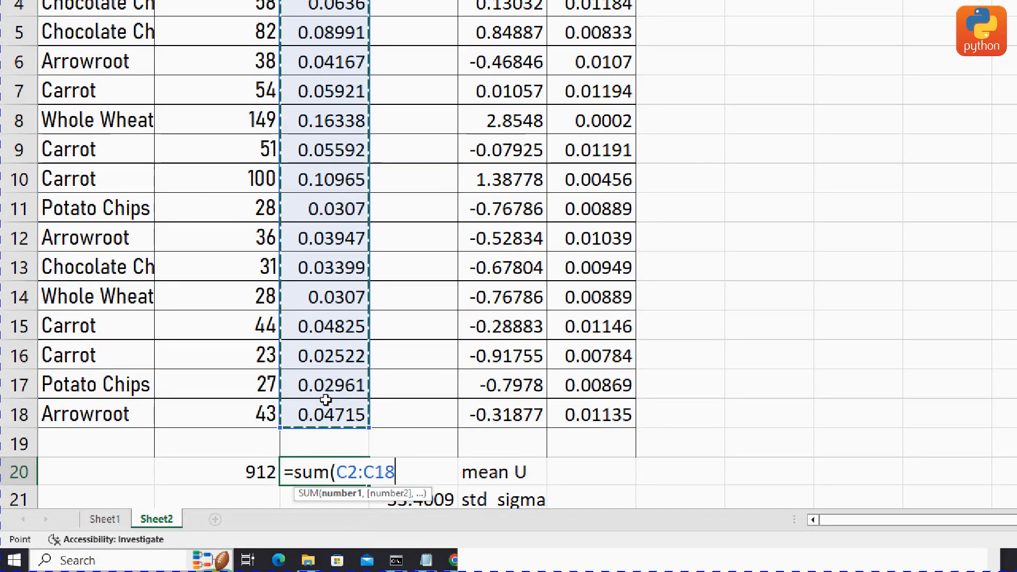
pyautogui.write(')')
pyautogui.press('Return')
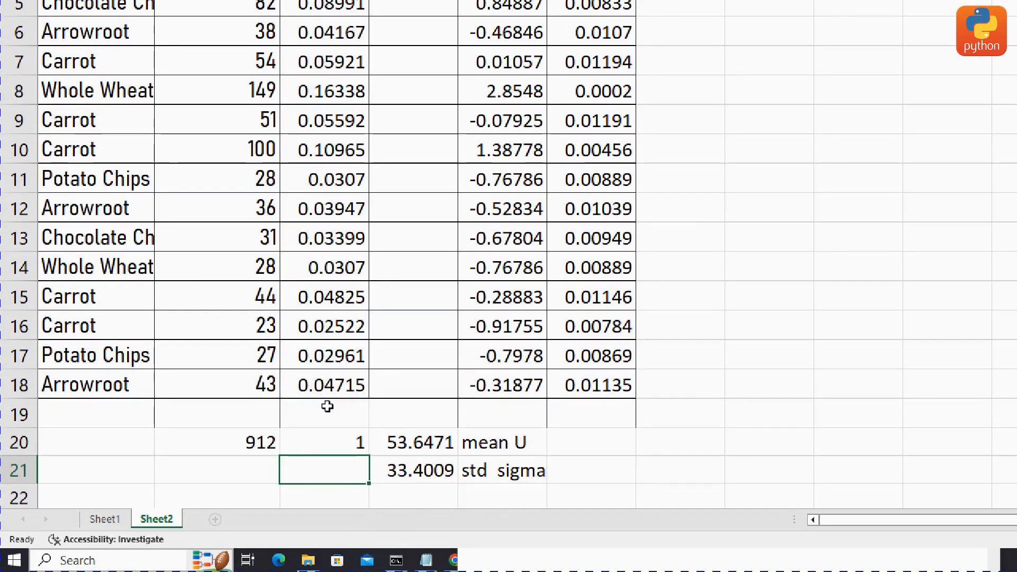
pyautogui.click(332, 442)
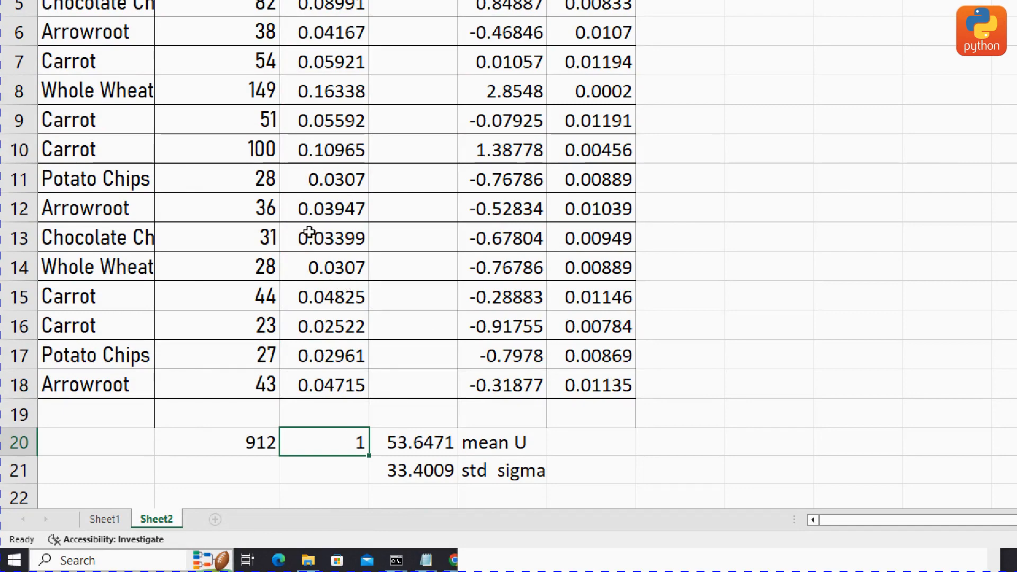
# Rank the first record's percent in descending order in D2 with the formula =RANK(C2,($C$2:$C$18),0)
pyautogui.scroll(1, 316, 233)
pyautogui.scroll(-1, 292, 371)
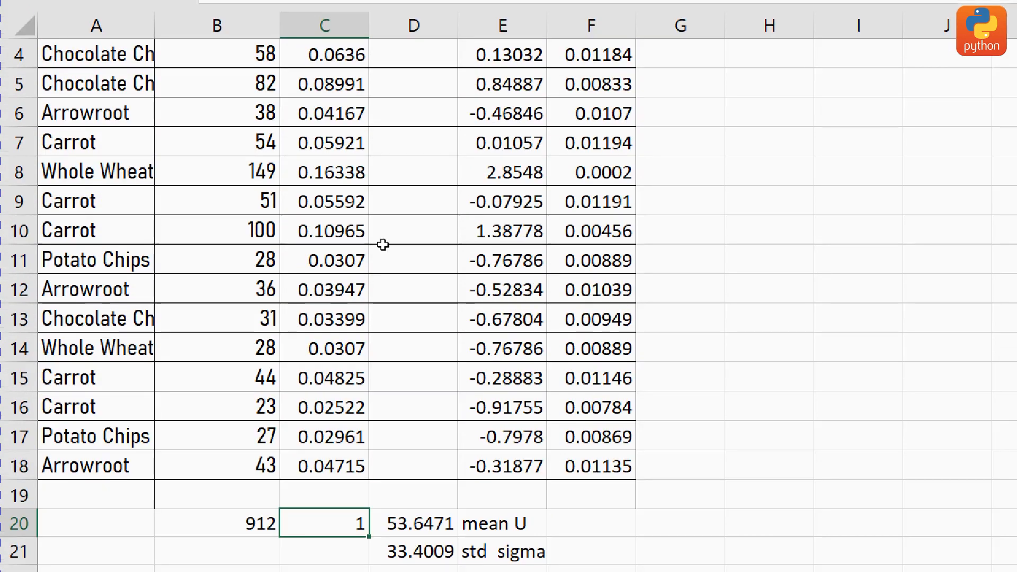
pyautogui.scroll(1, 383, 244)
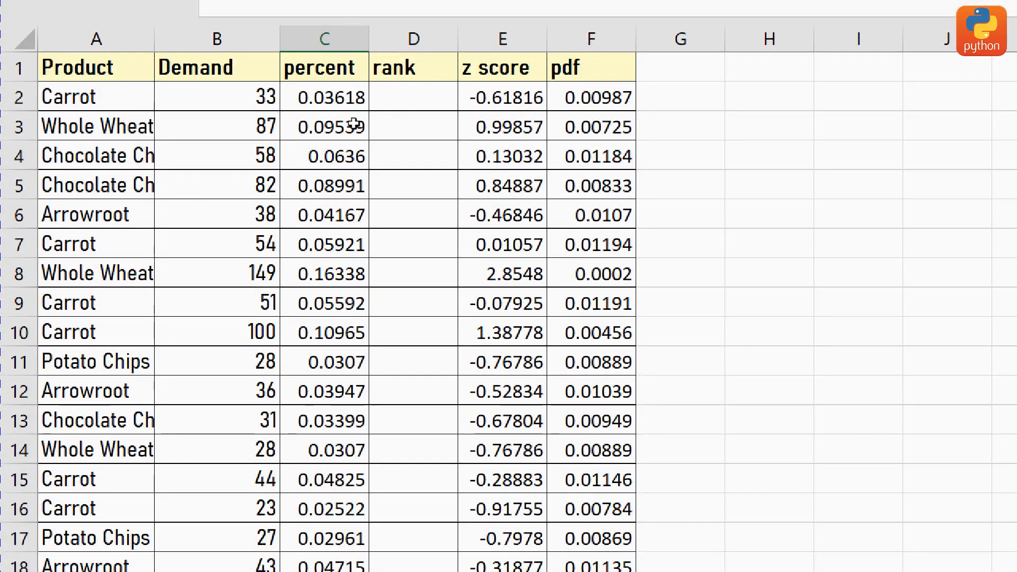
pyautogui.click(412, 77)
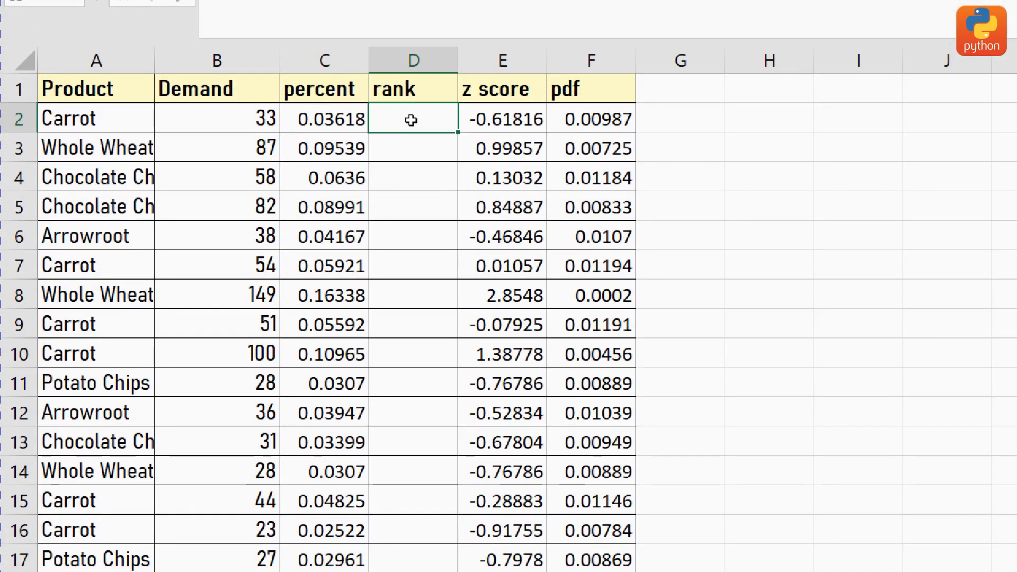
pyautogui.hotkey('ctrl', 'v')
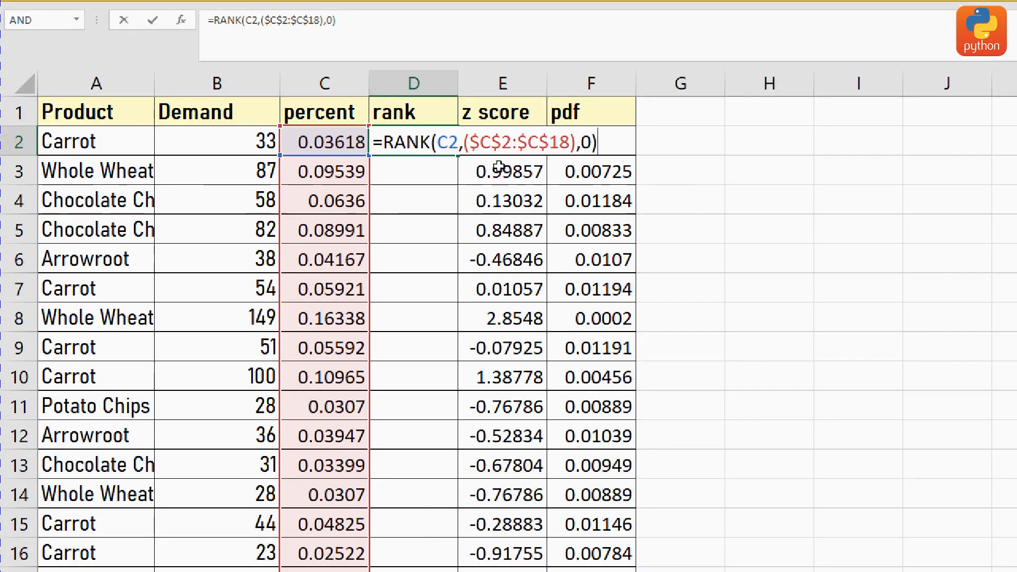
pyautogui.moveTo(471, 142); pyautogui.dragTo(566, 142)
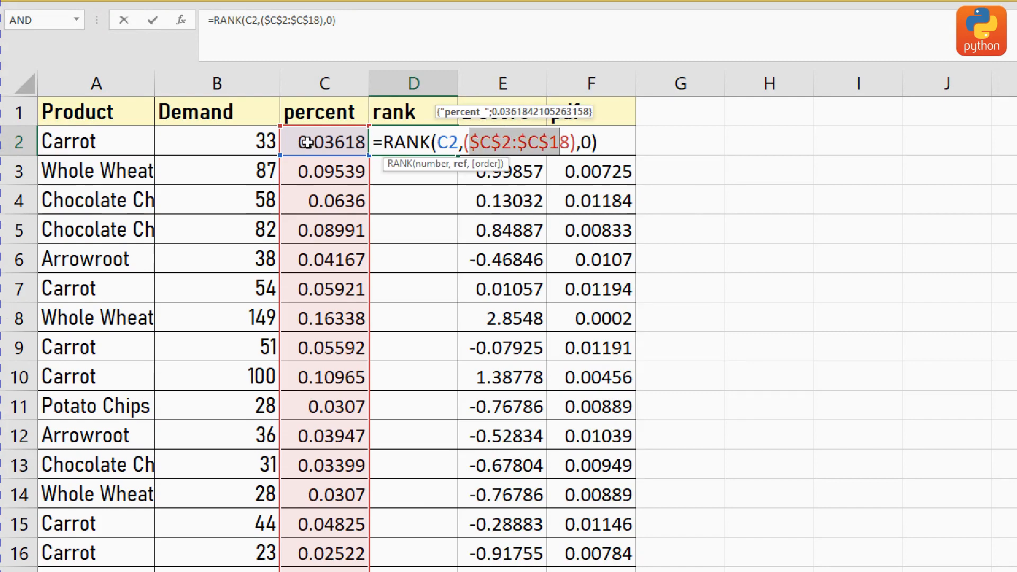
pyautogui.scroll(-1, 343, 402)
pyautogui.scroll(1, 331, 214)
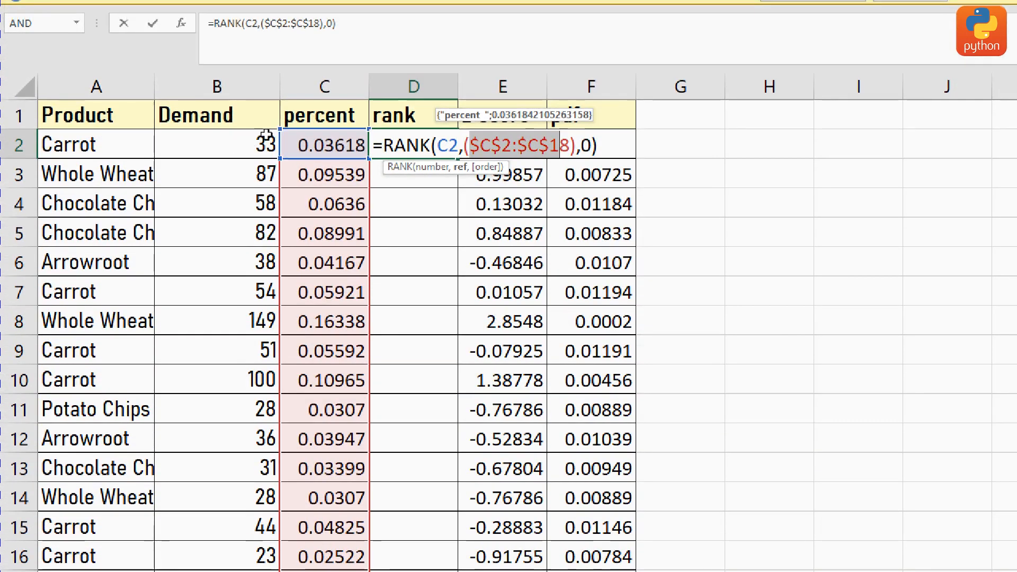
pyautogui.click(590, 146)
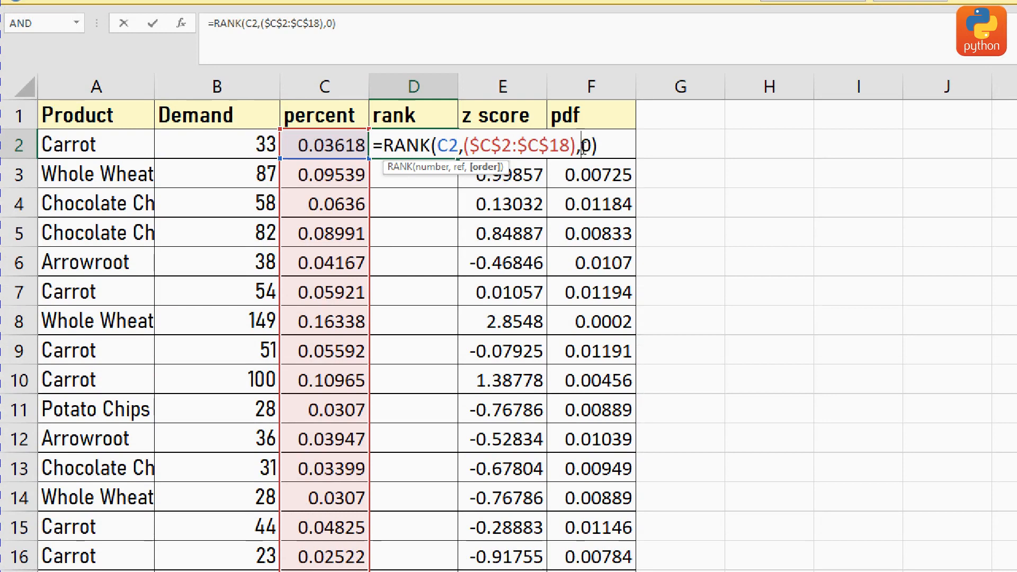
pyautogui.press('Return')
# Fill the rank formula from D2 down to D18
pyautogui.click(339, 146)
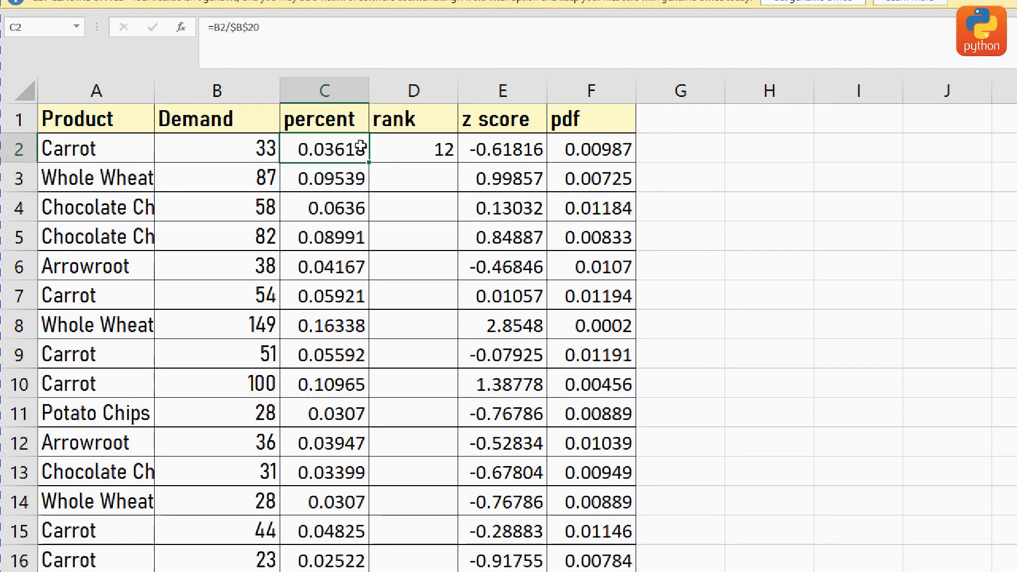
pyautogui.click(402, 145)
pyautogui.moveTo(456, 216); pyautogui.dragTo(464, 571)
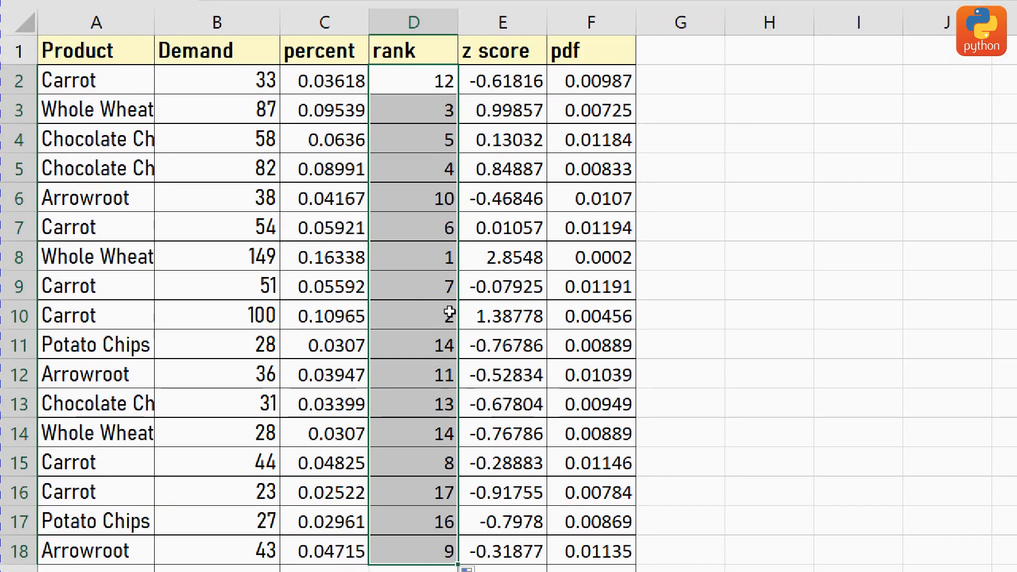
# Examine the row 8 record's percent and rank alongside its demand, z score and pdf, and minimize the Notepad window
pyautogui.click(429, 258)
pyautogui.moveTo(454, 257); pyautogui.dragTo(310, 259)
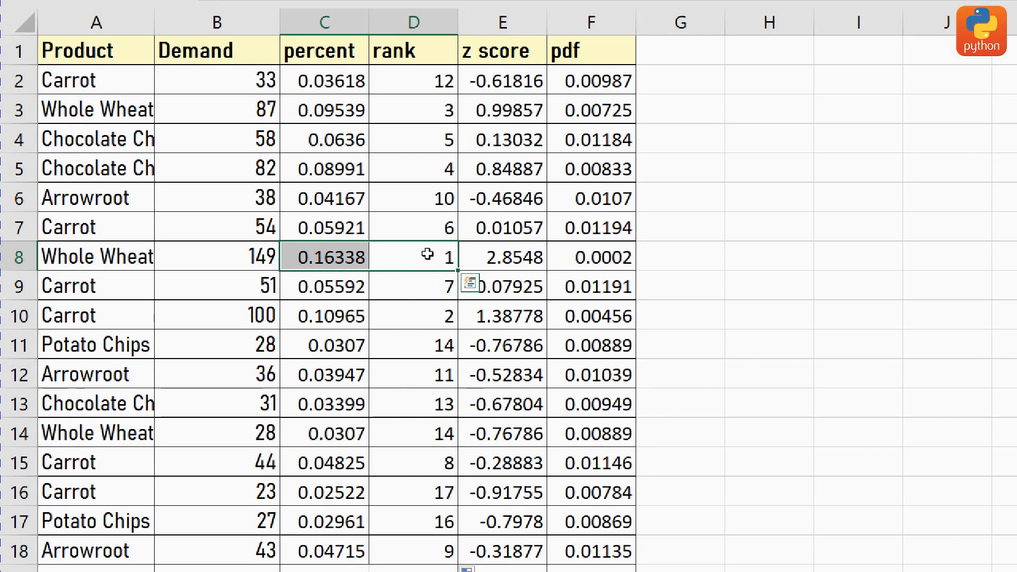
pyautogui.click(439, 256)
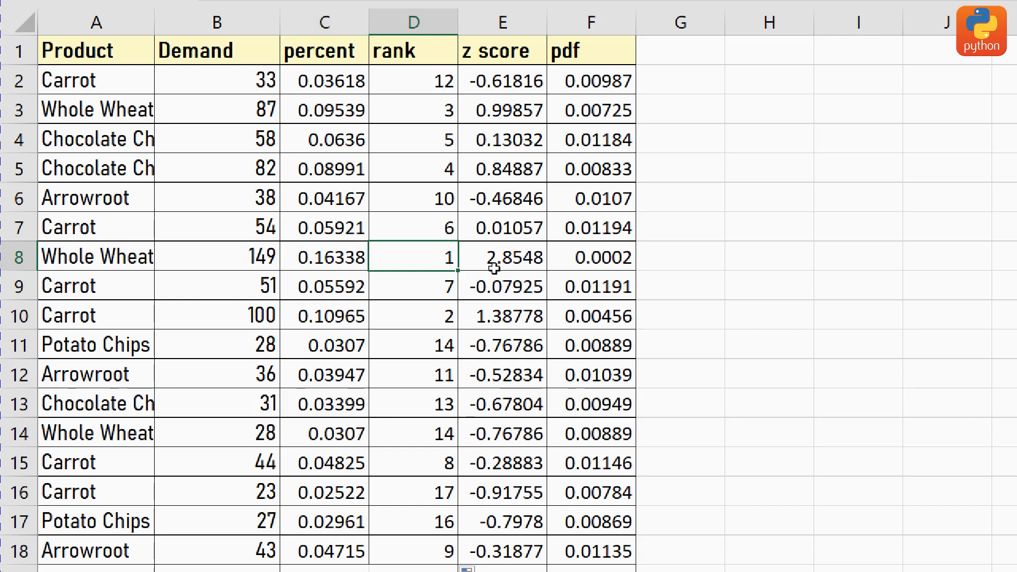
pyautogui.moveTo(617, 258); pyautogui.dragTo(80, 262)
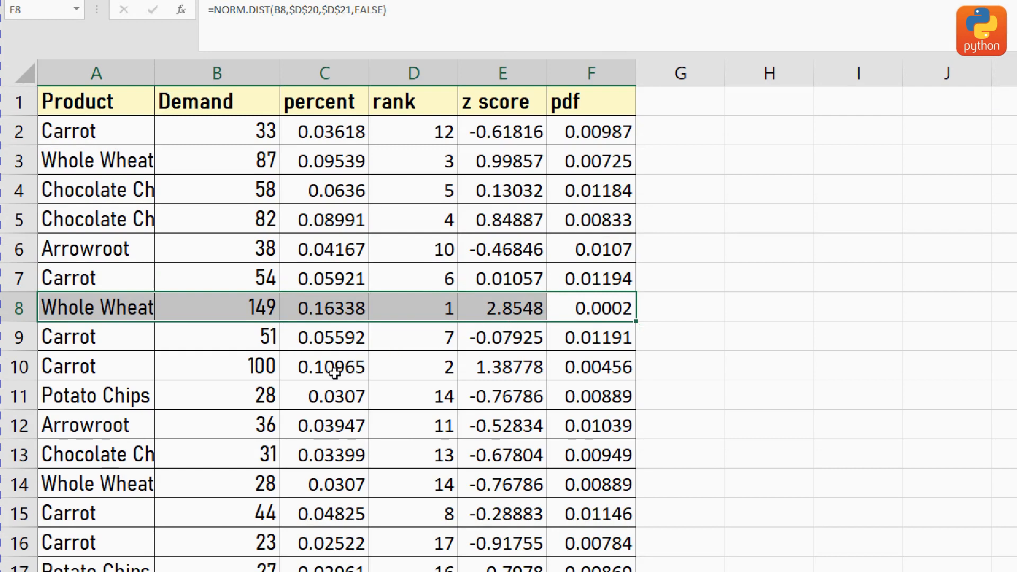
pyautogui.click(245, 312)
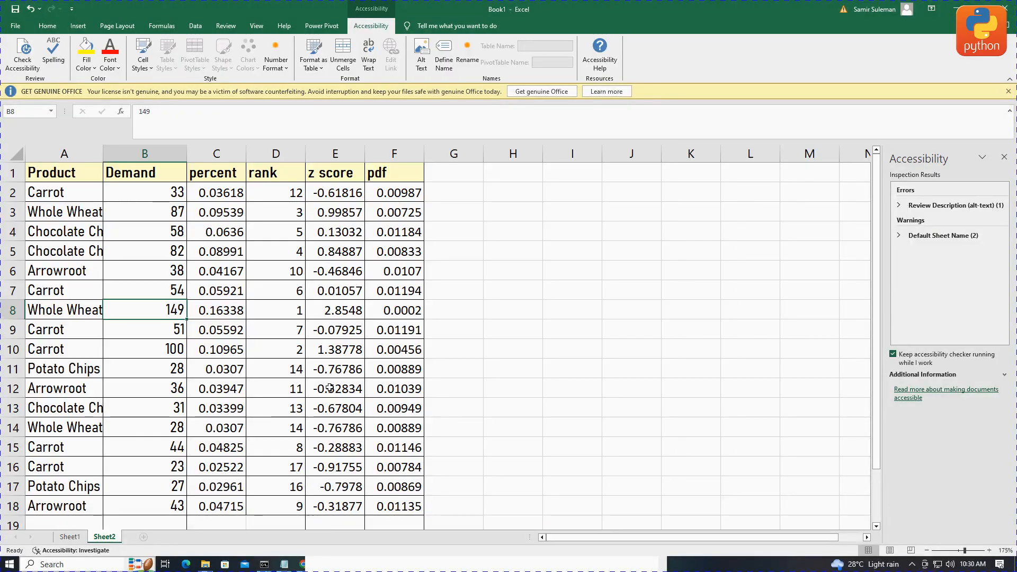
pyautogui.scroll(-4, 500, 434)
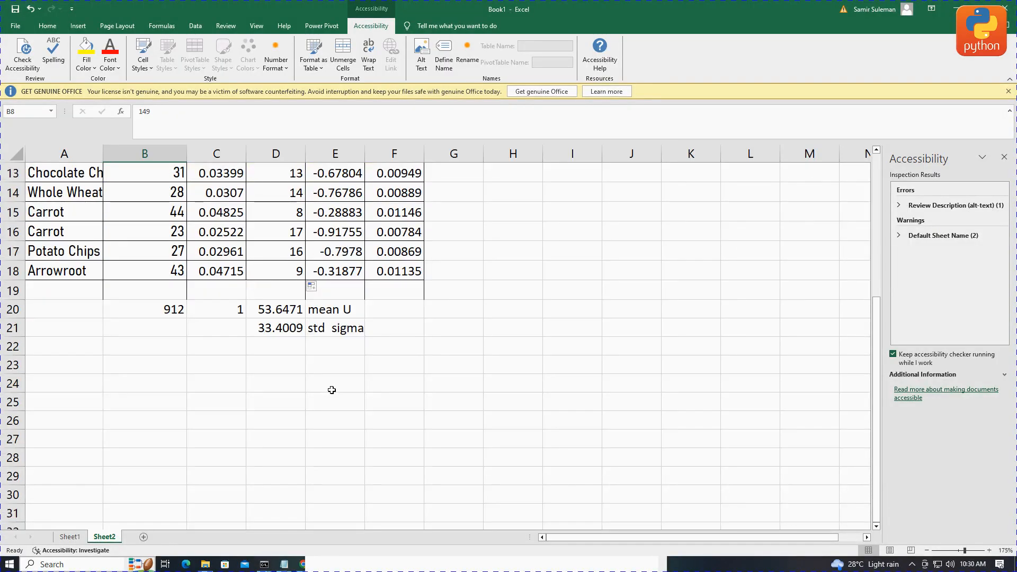
pyautogui.scroll(4, 332, 390)
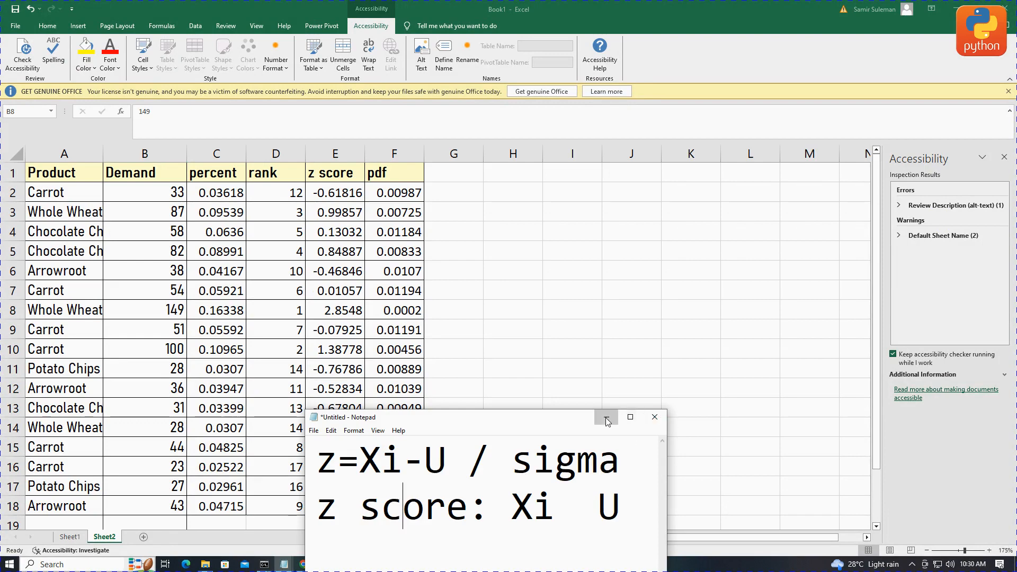
pyautogui.click(607, 418)
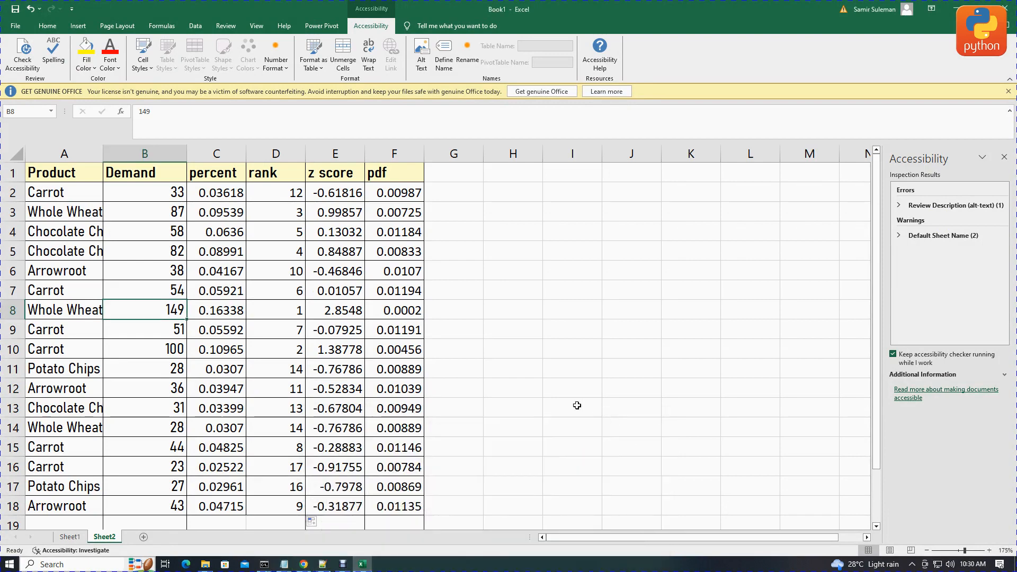